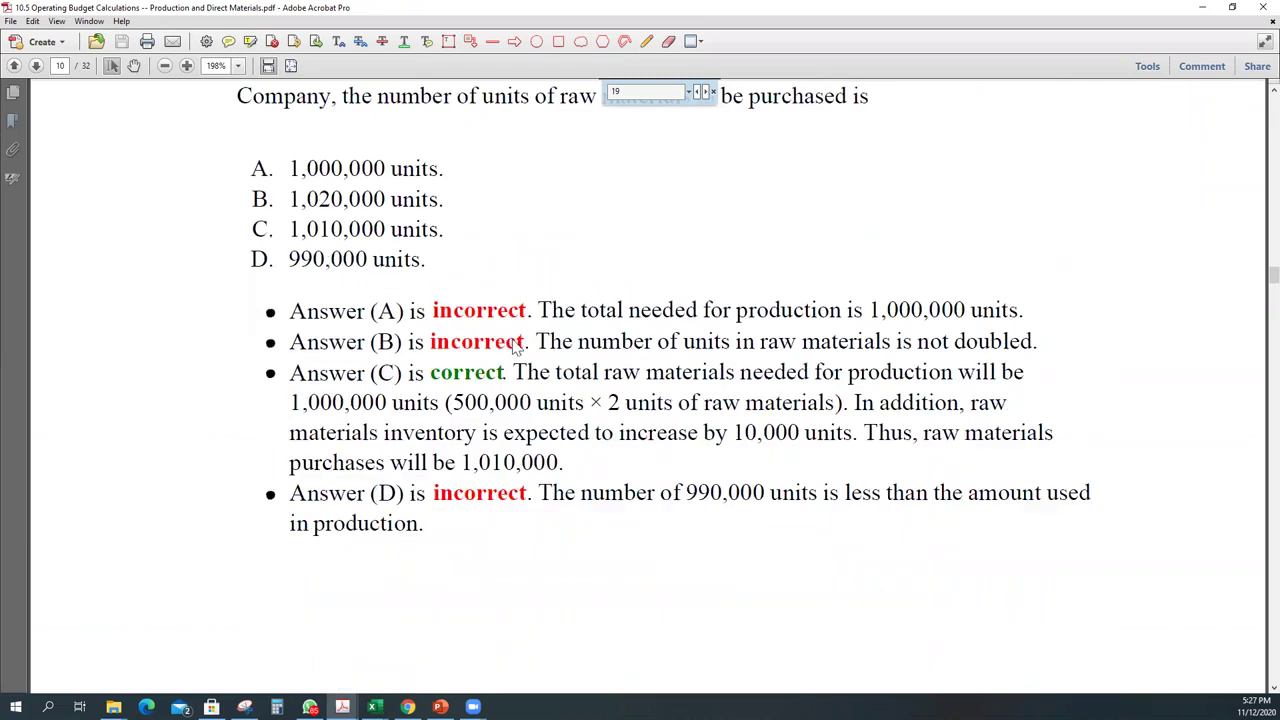
Examine Fact Pattern #6 and question 18 on Wellfleet's budgeted purchases of component A19
scroll(490, 355, down, 4)
scroll(490, 355, down, 4)
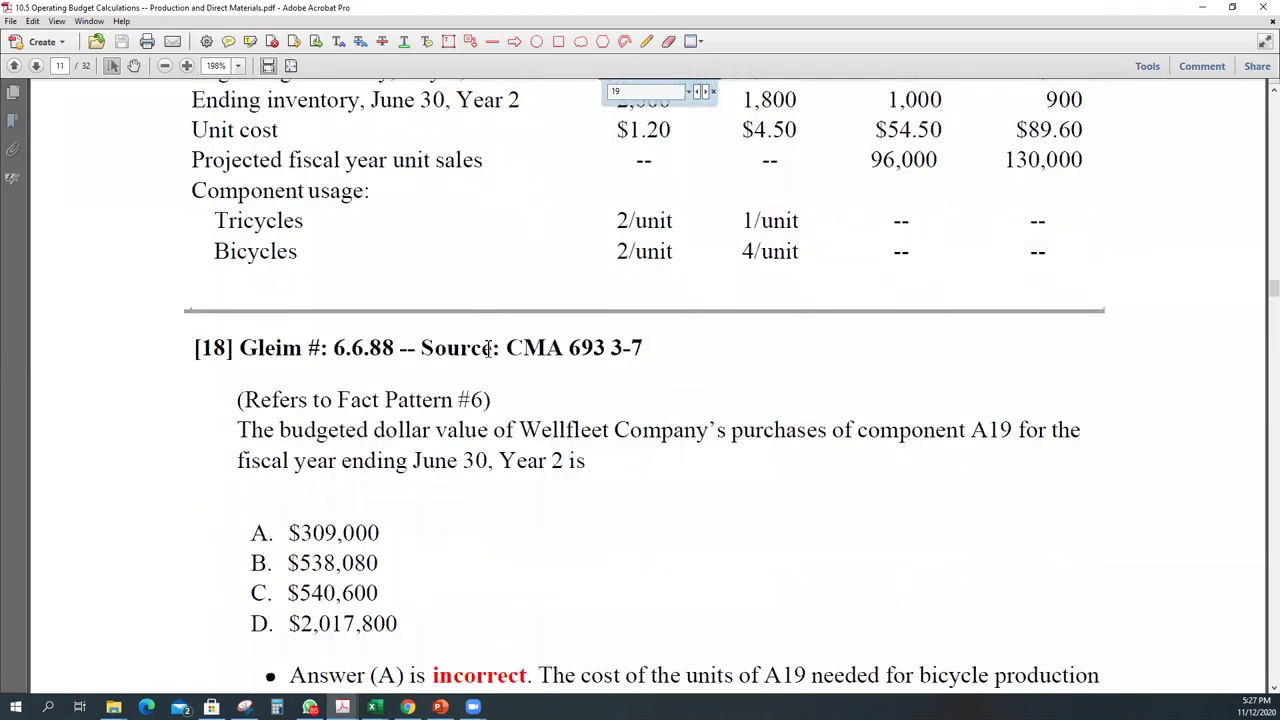
scroll(489, 348, up, 2)
scroll(489, 348, down, 2)
scroll(489, 348, up, 2)
scroll(491, 357, down, 1)
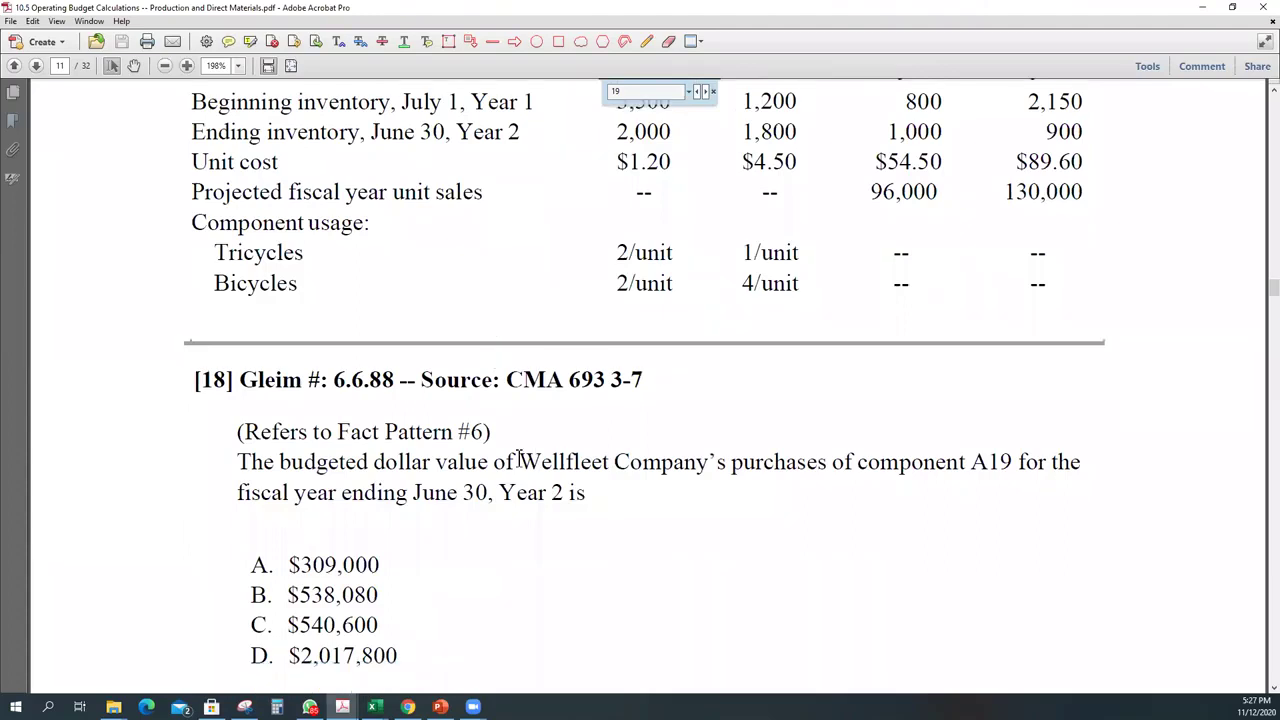
scroll(520, 461, down, 2)
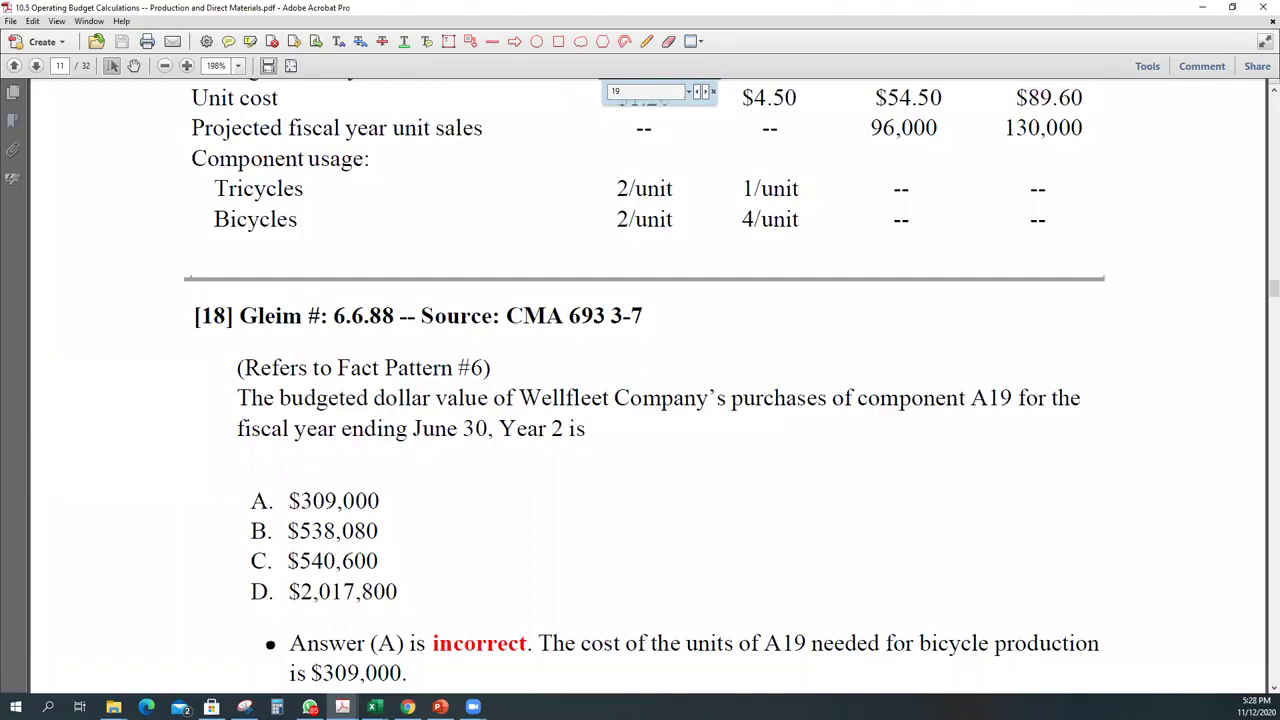
scroll(402, 328, up, 5)
scroll(402, 328, up, 3)
scroll(402, 318, up, 2)
scroll(402, 318, down, 2)
scroll(402, 318, up, 1)
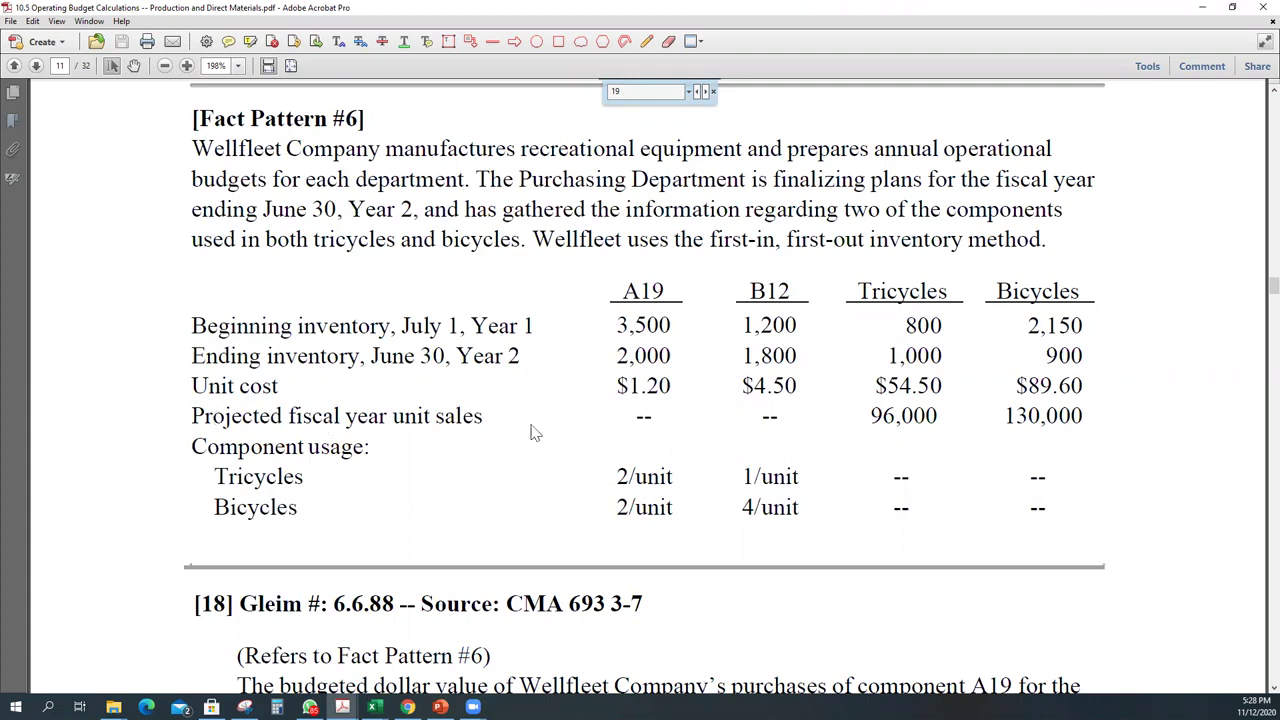
scroll(535, 432, down, 4)
scroll(535, 432, down, 3)
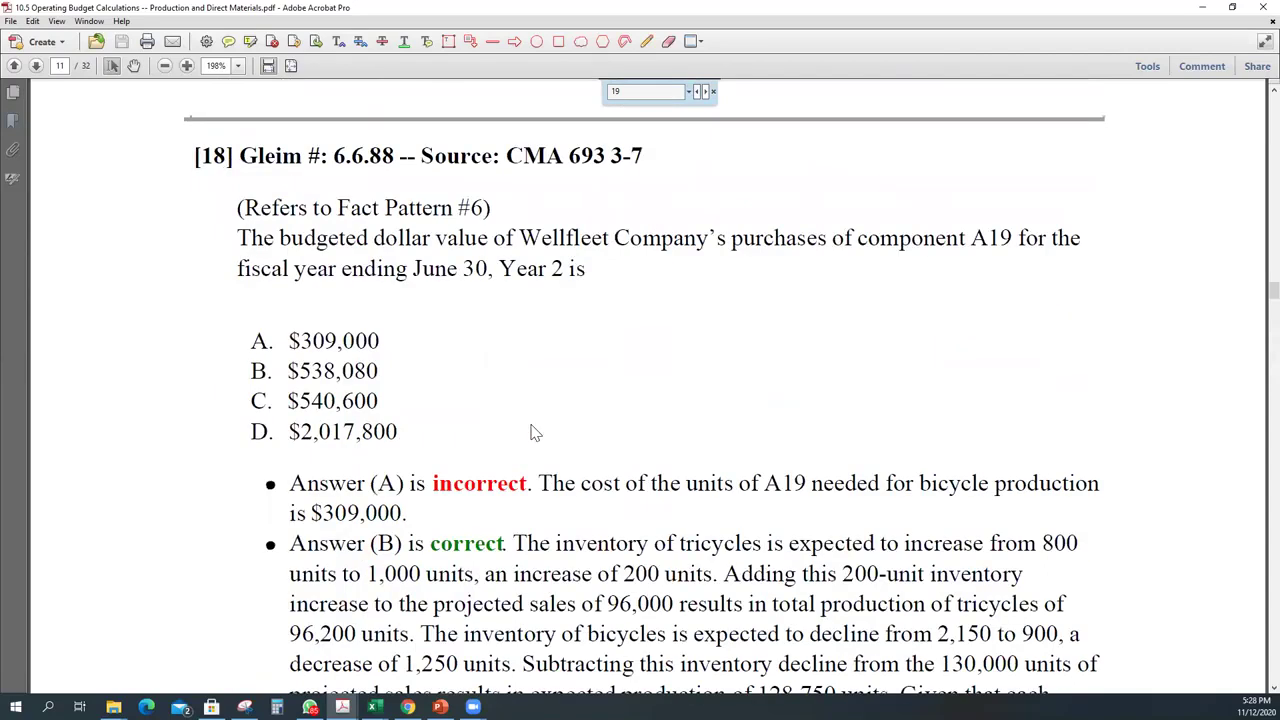
scroll(535, 432, up, 4)
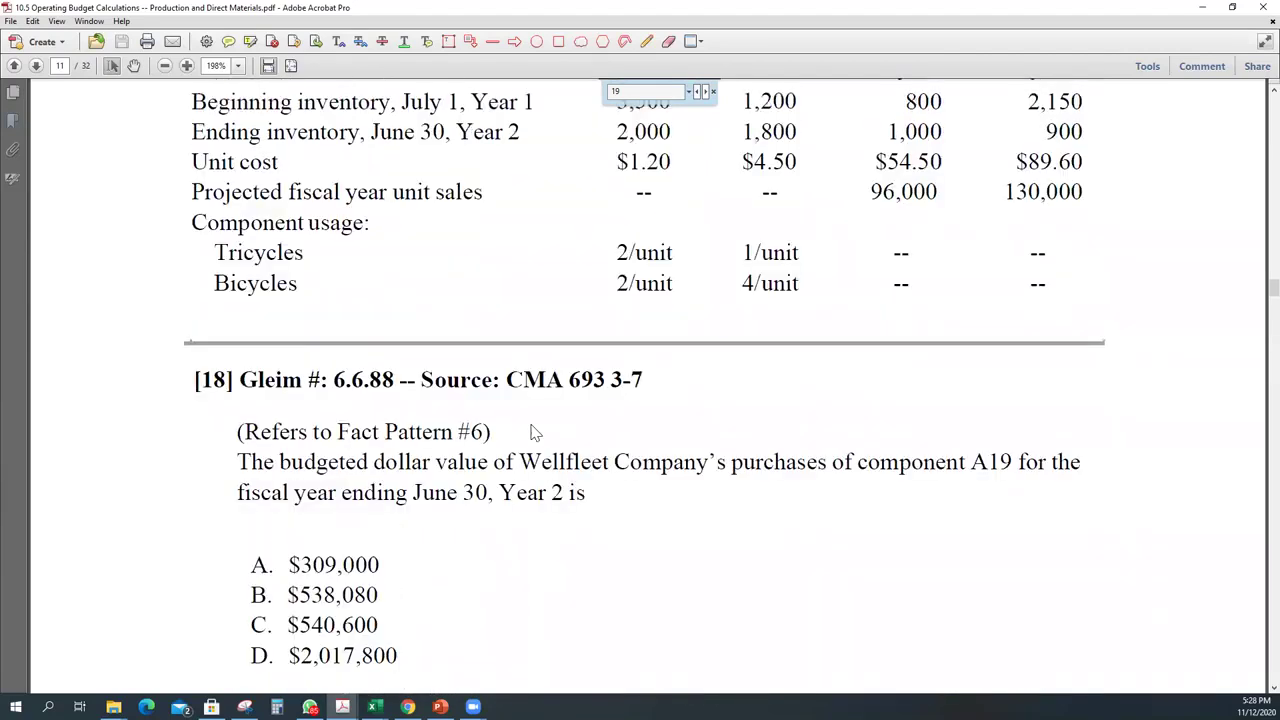
scroll(535, 432, up, 1)
scroll(535, 432, down, 1)
scroll(535, 432, up, 6)
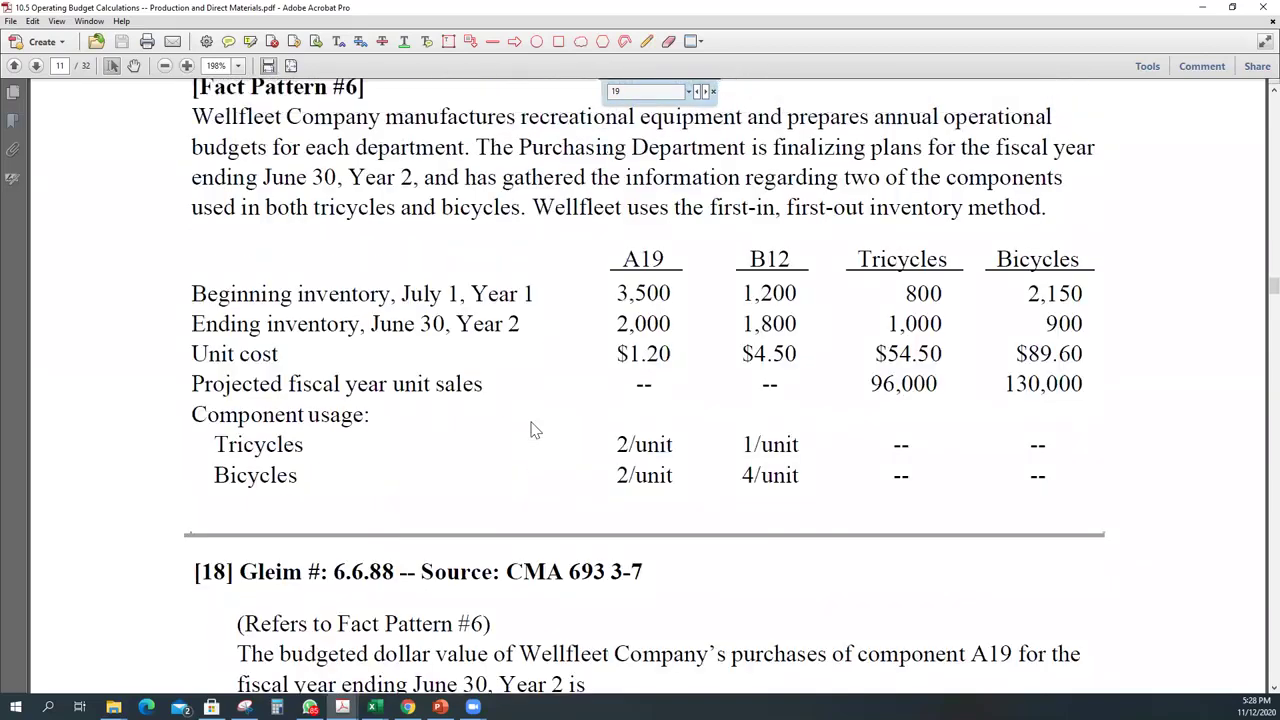
scroll(535, 432, up, 2)
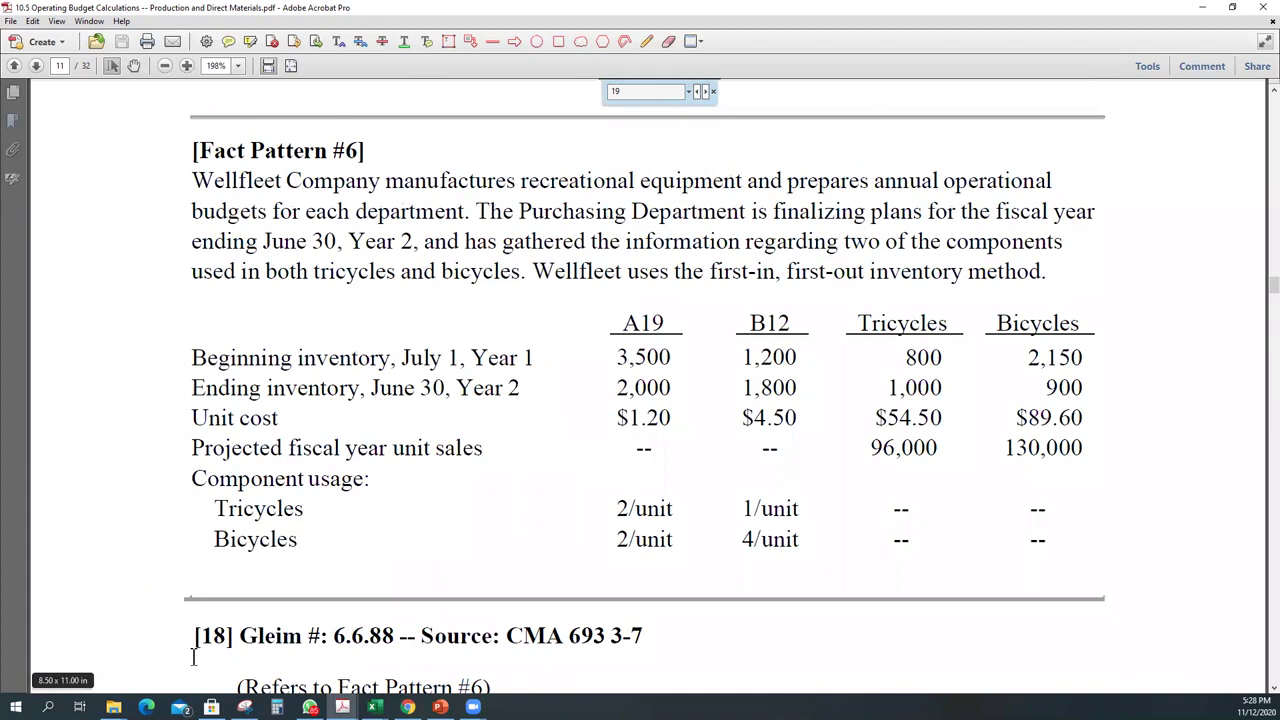
Switch to the Excel workbook 10.5 Operating Budget Calculations and open the 18-Wellfleet sheet
click(374, 706)
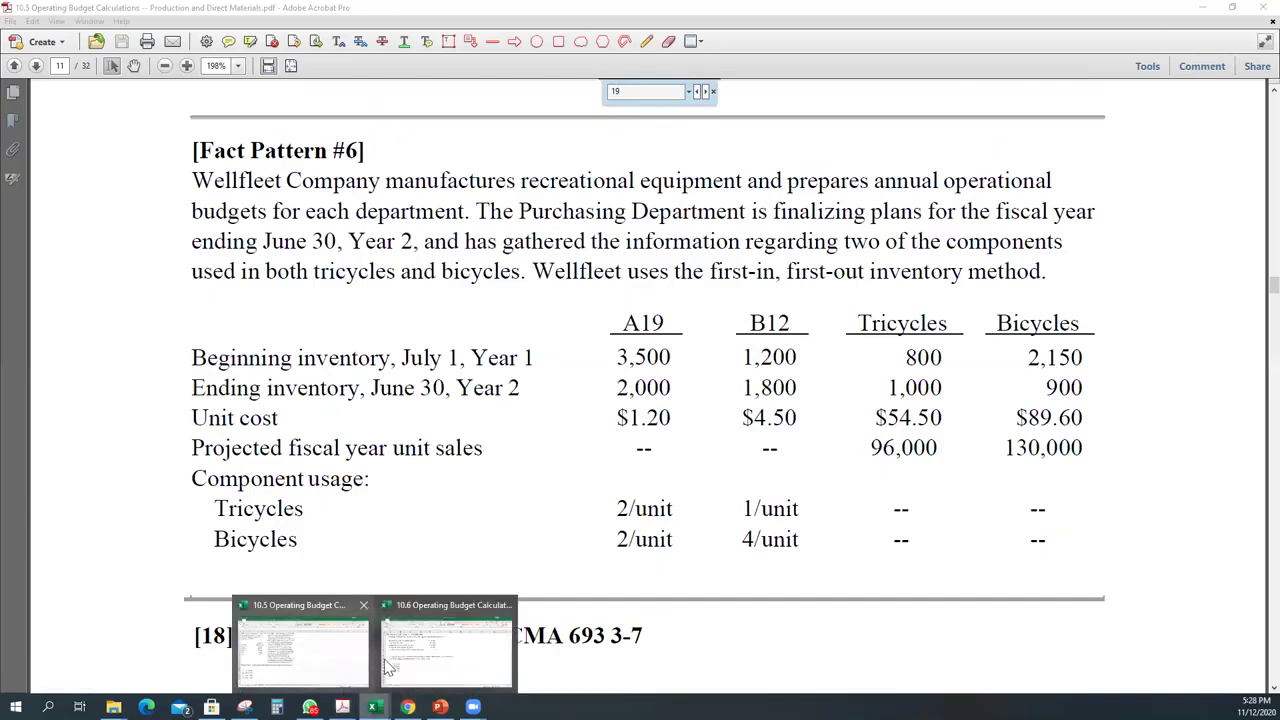
click(313, 655)
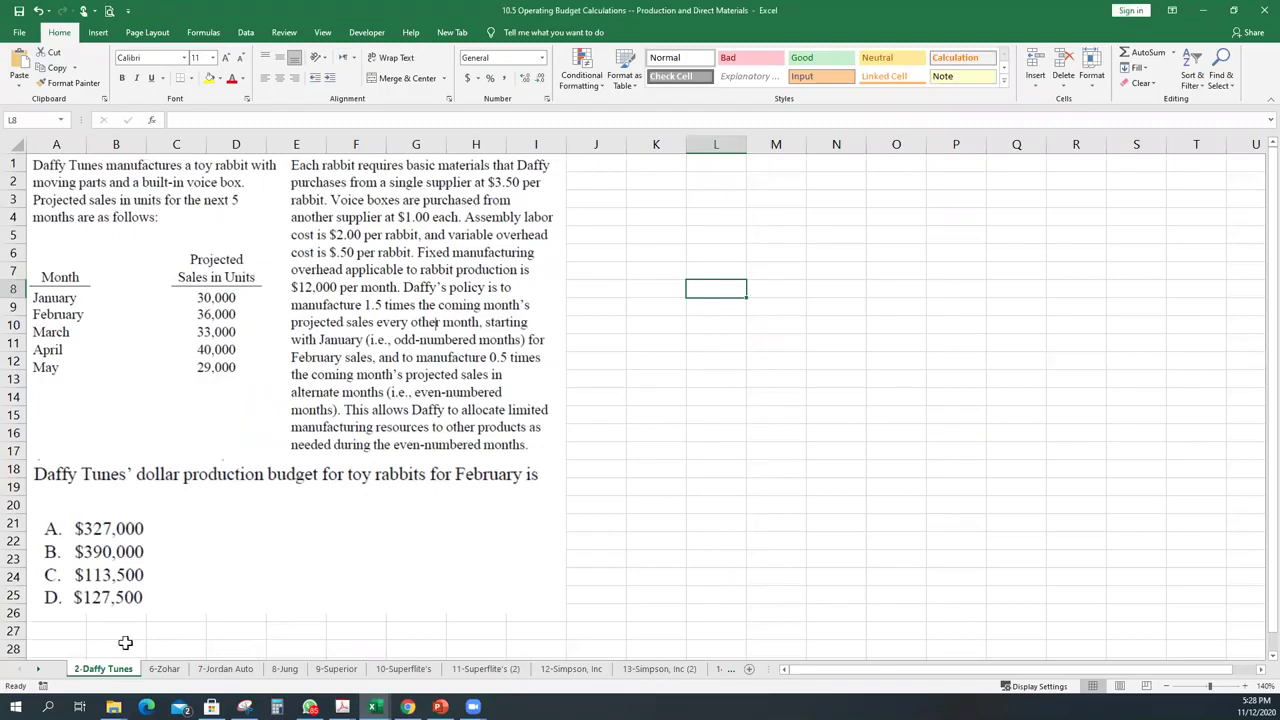
click(40, 670)
click(40, 670)
click(40, 670)
click(40, 670)
click(40, 670)
click(40, 670)
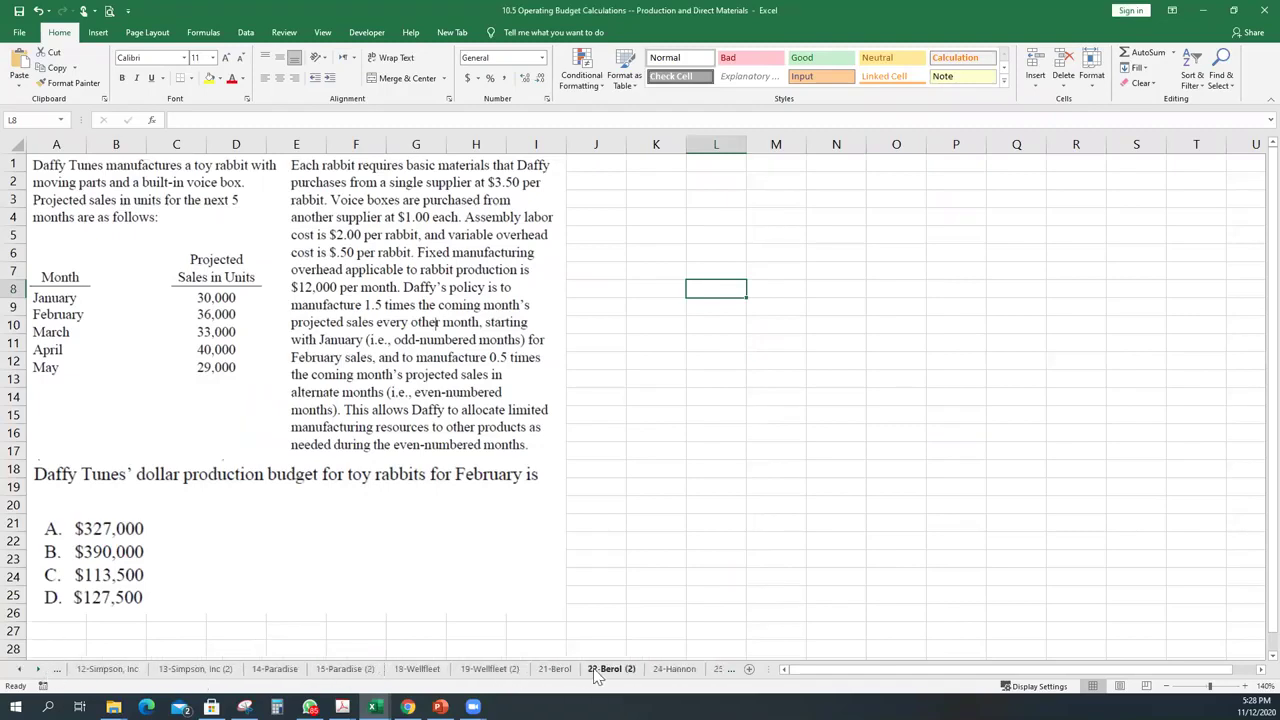
click(417, 669)
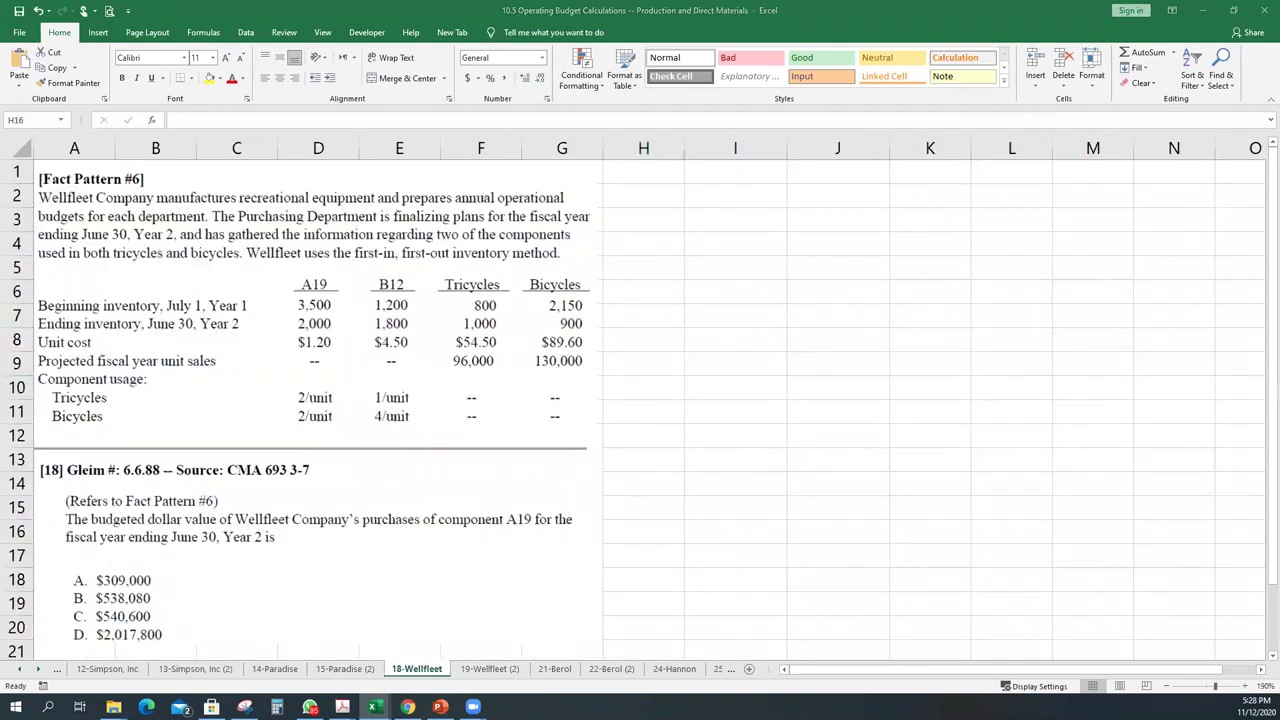
key(alt+Tab)
key(alt+Tab)
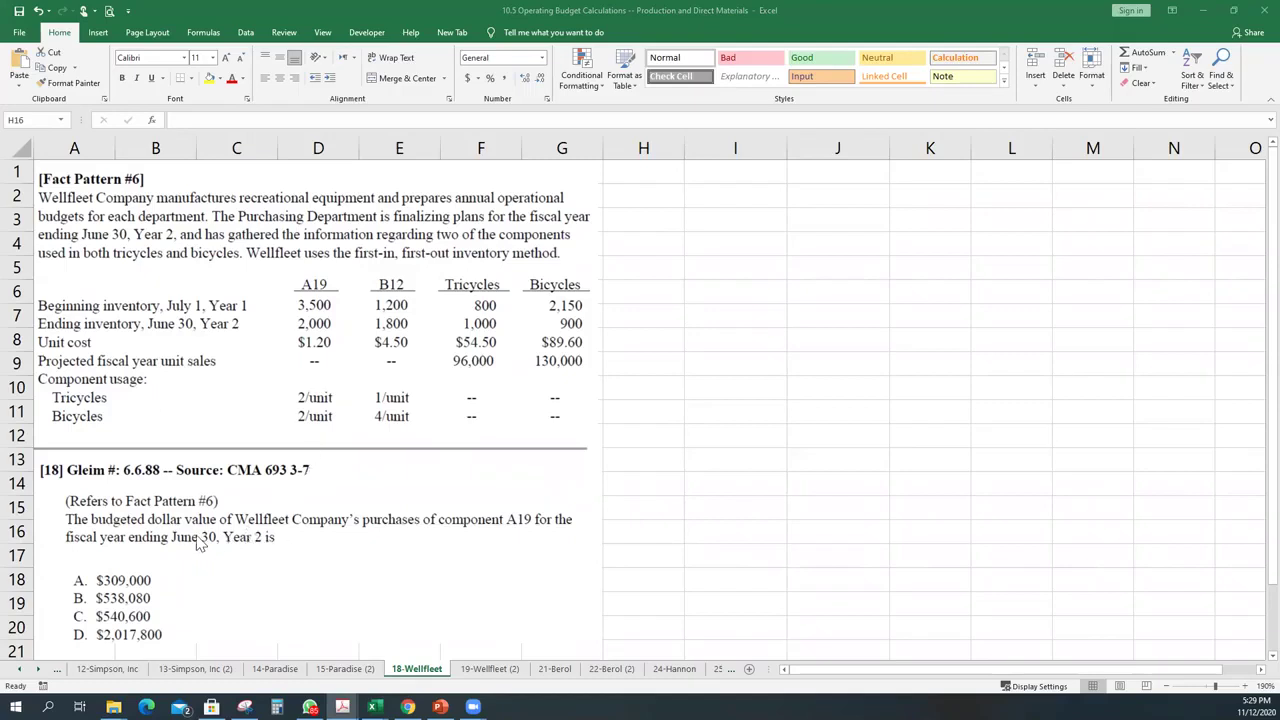
Enter the column headings T in I6 and B in J6 for tricycles and bicycles
click(717, 410)
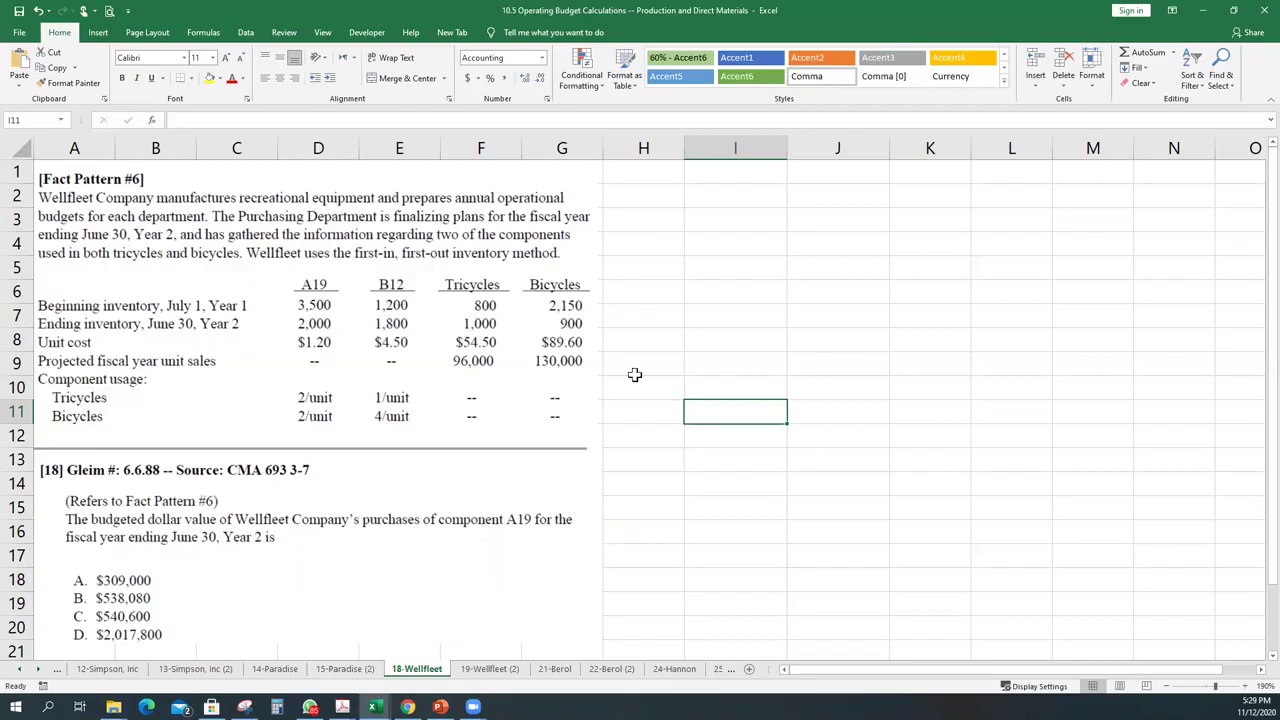
click(733, 341)
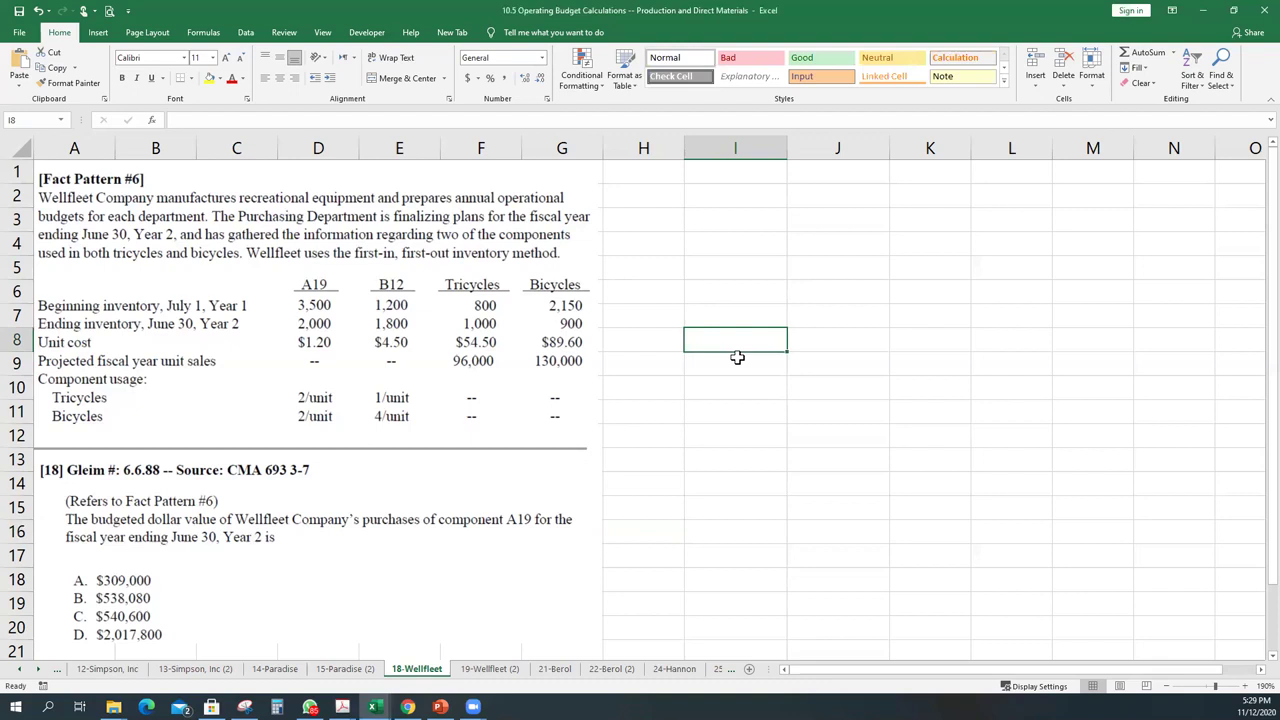
key(Up)
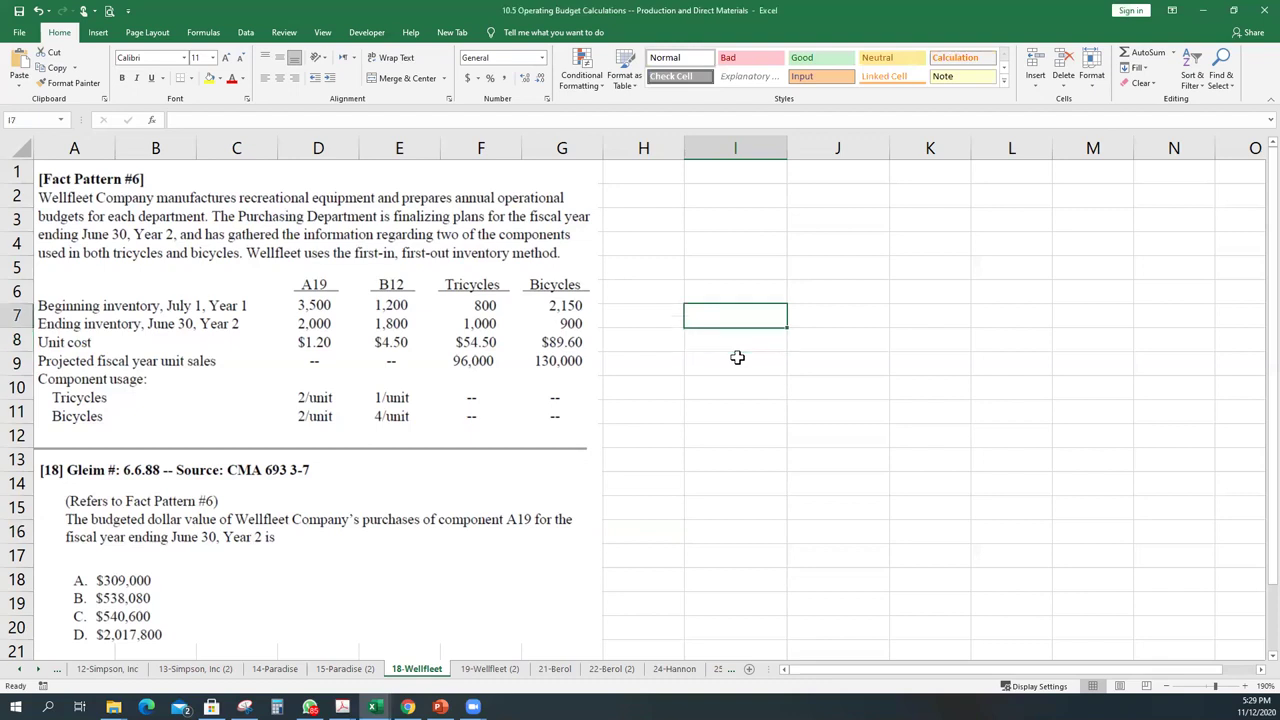
key(Up)
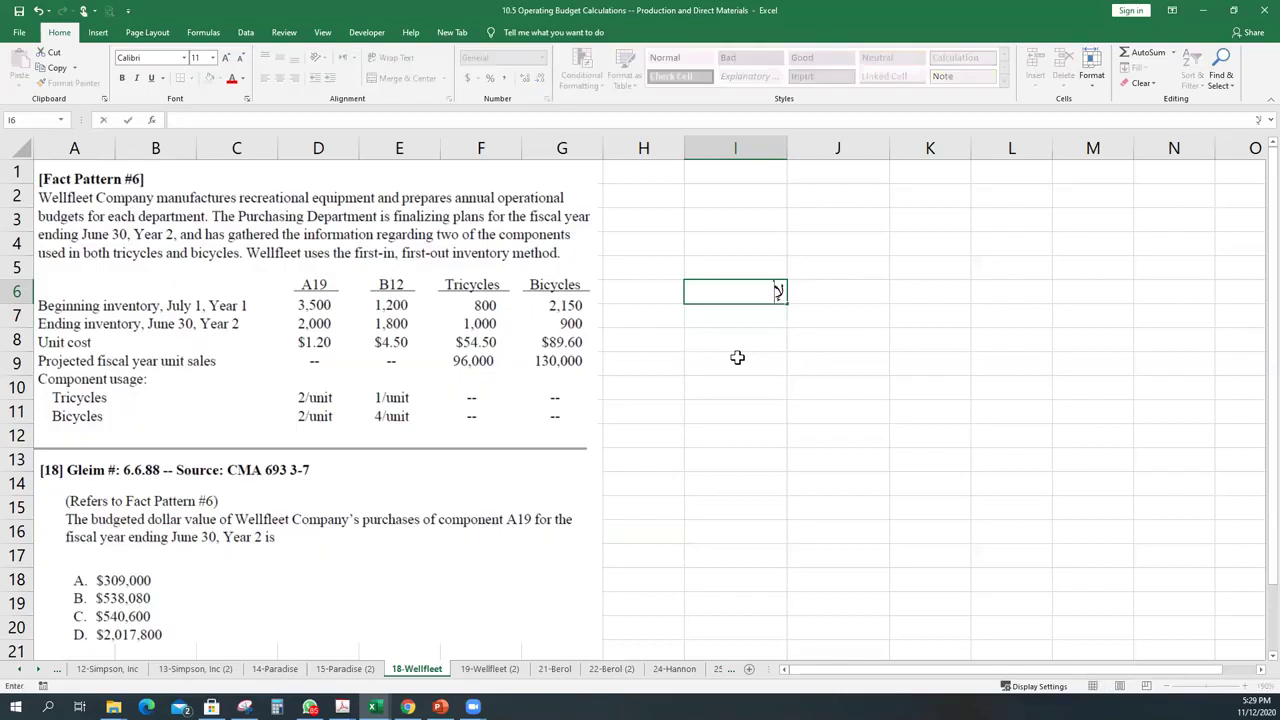
text(T)
key(Tab)
text(B)
key(Down)
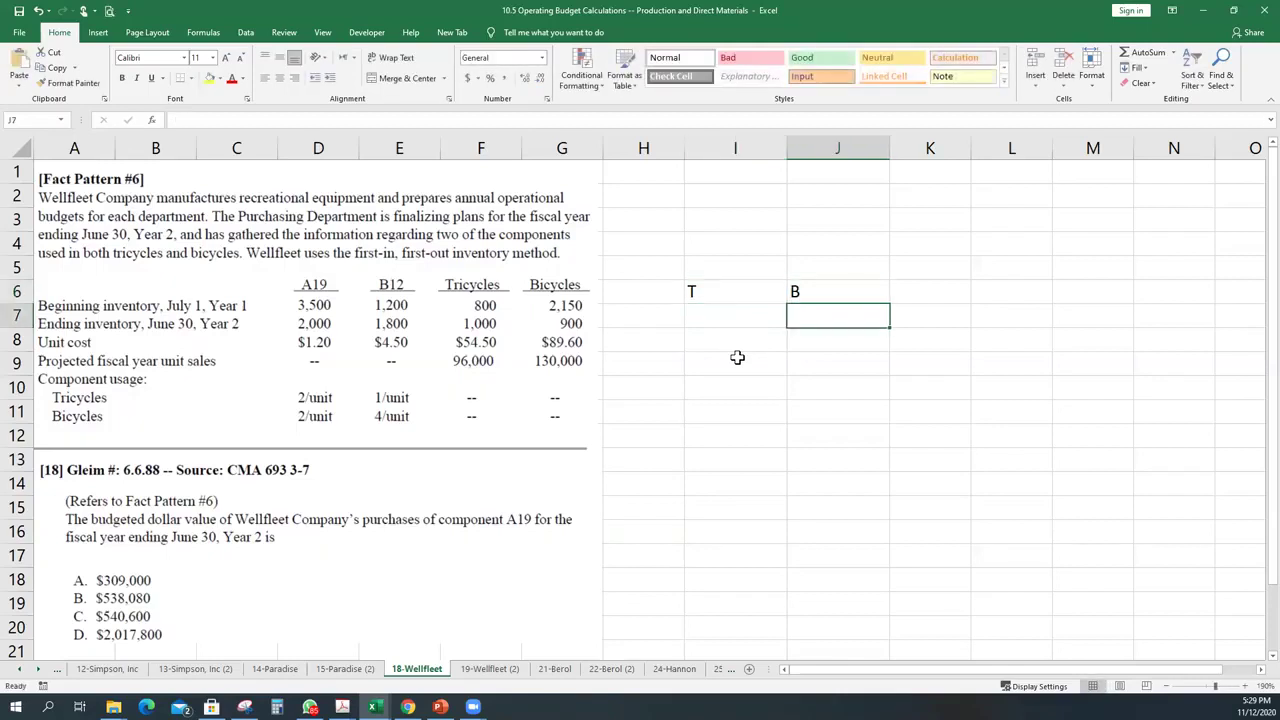
Add the BI row in row 7 with 800 for tricycles and 2150 for bicycles
key(Left)
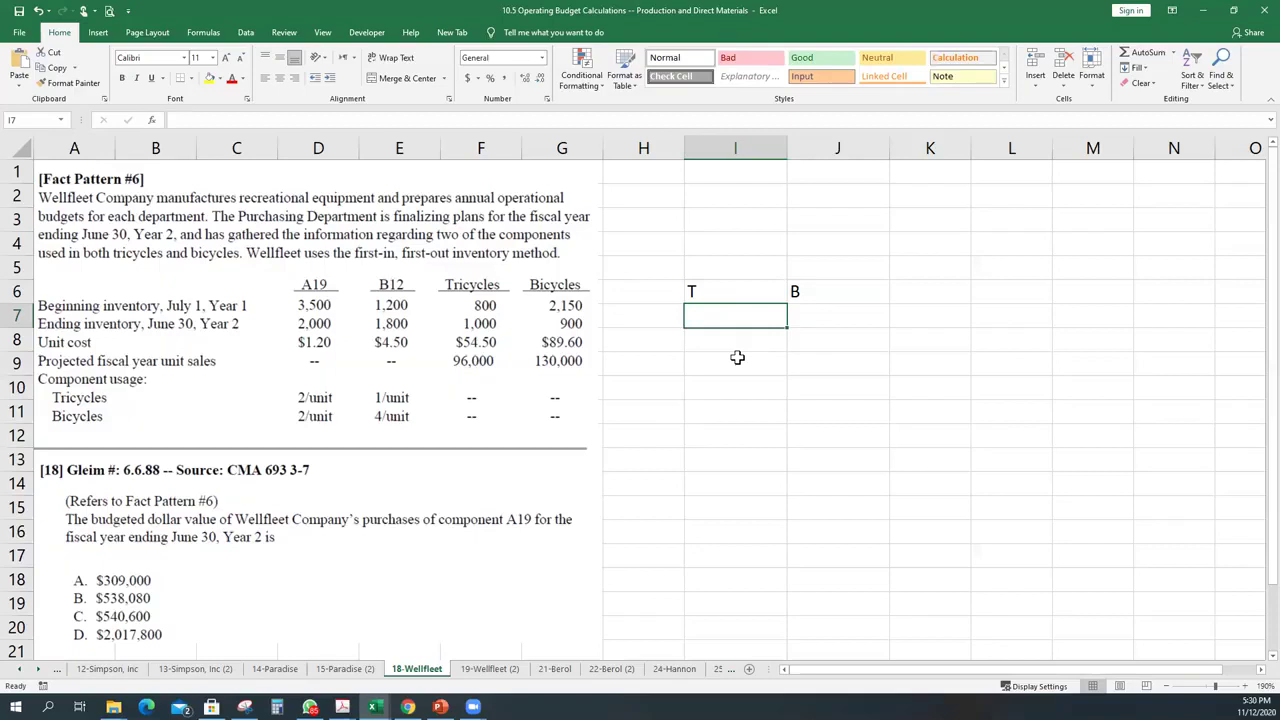
key(Left)
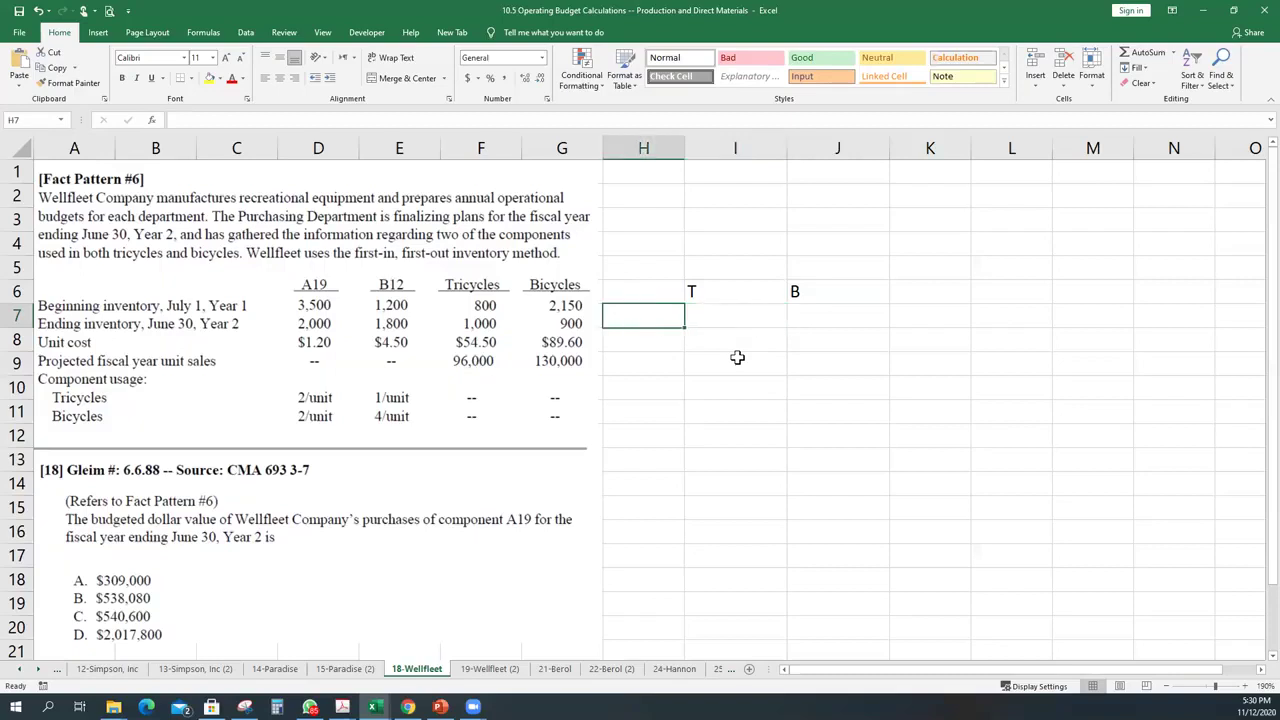
text(Bl)
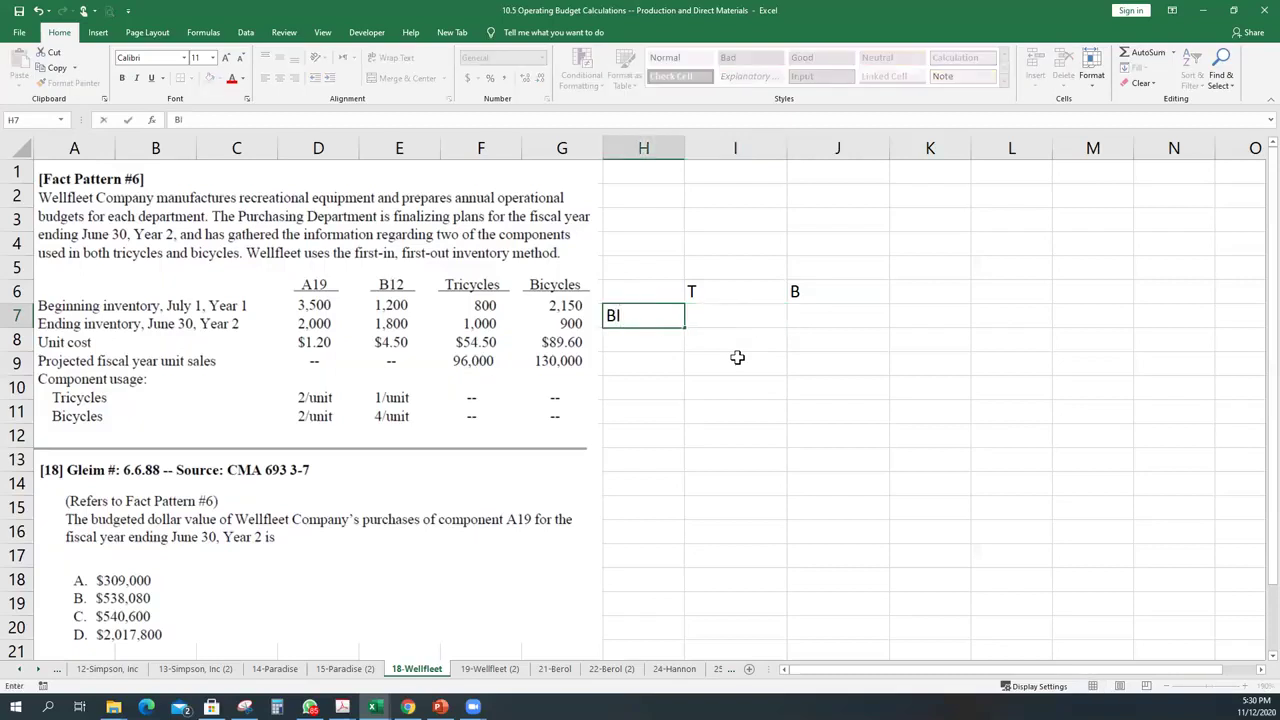
key(Tab)
text(800)
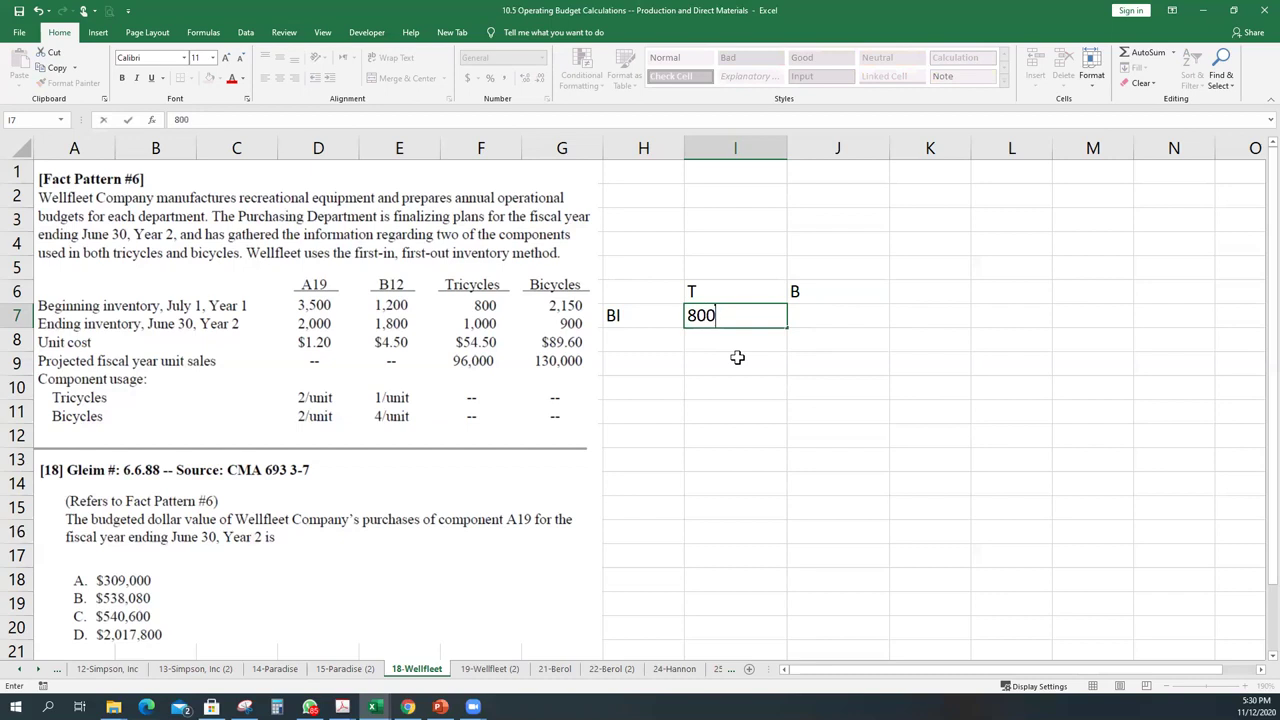
key(Tab)
text(2150)
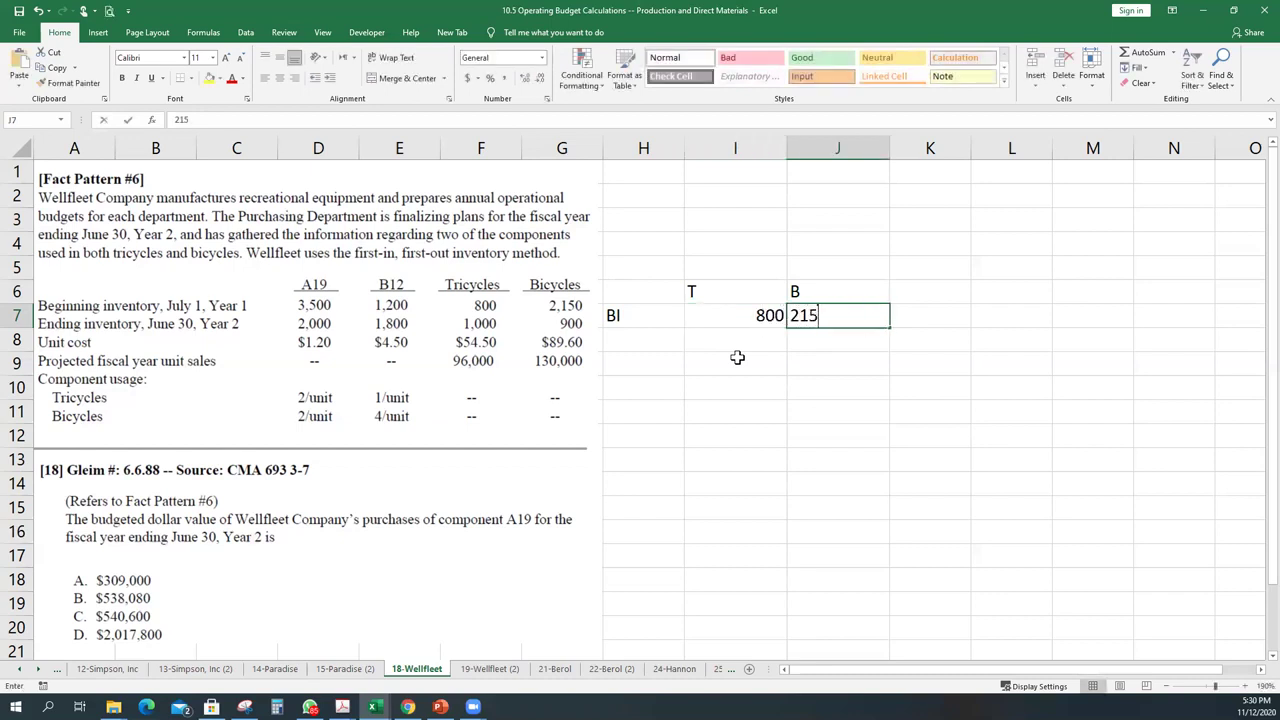
key(Return)
Apply the comma number format to the range I7:K18
drag(735, 318, 858, 545)
right_click(858, 545)
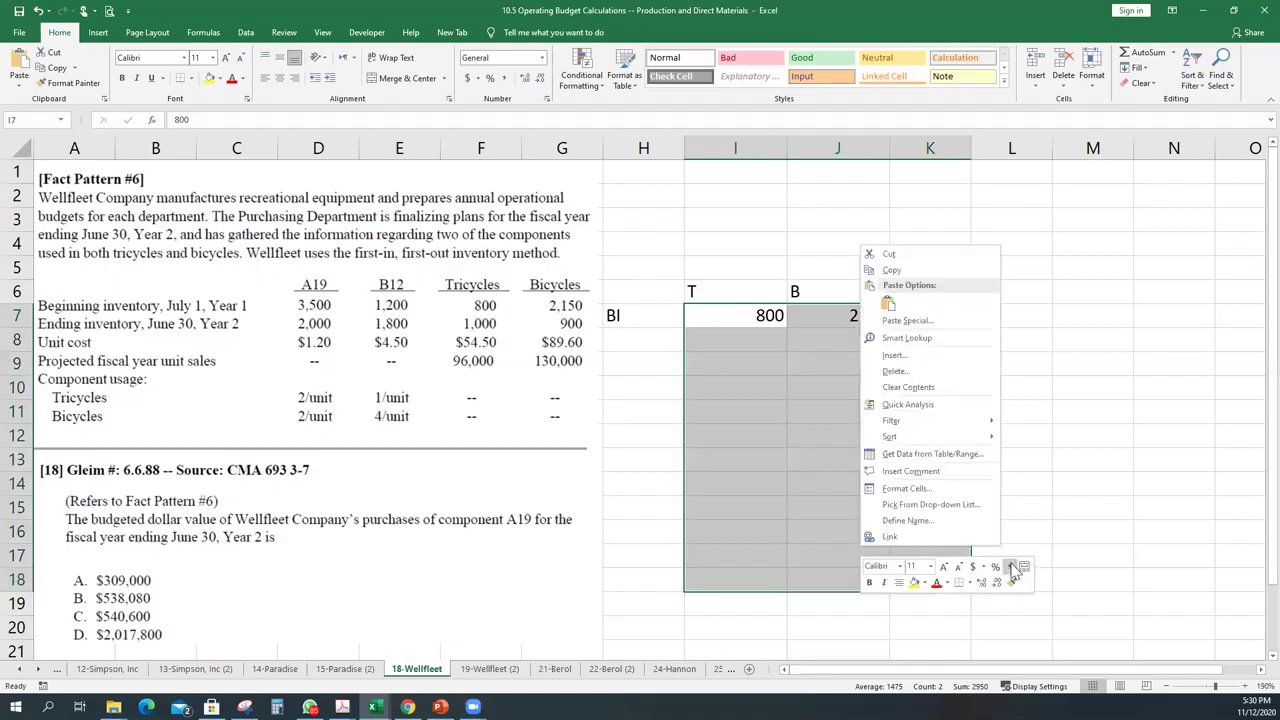
click(1008, 646)
Label H8 as EI and enter 1000 as the tricycles' ending inventory in I8
click(712, 364)
click(741, 345)
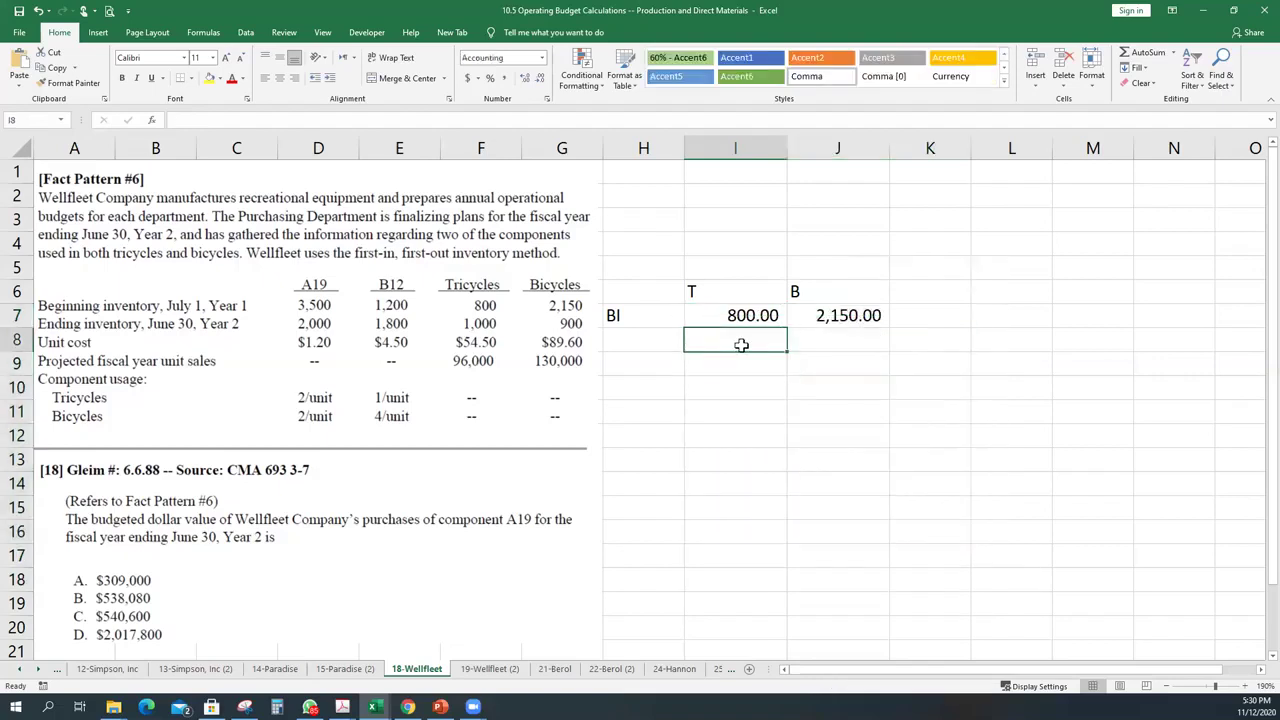
key(Left)
text(EI)
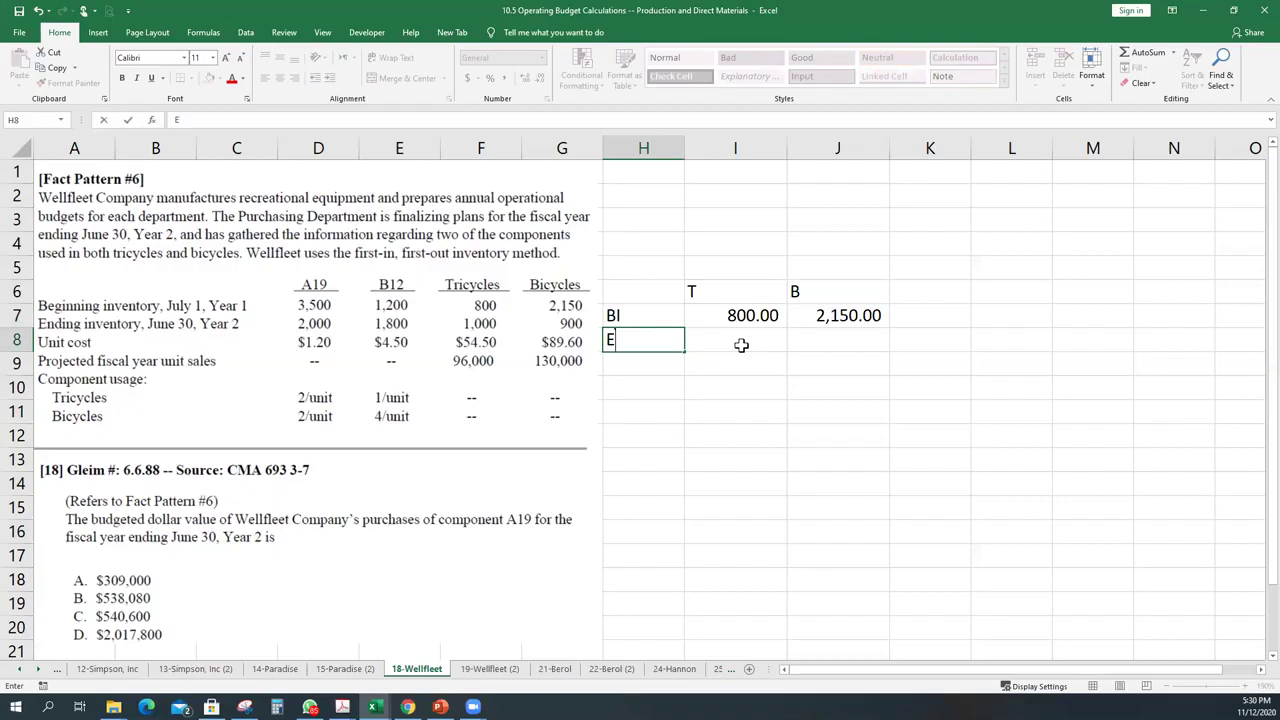
key(Return)
click(743, 346)
text(10000)
key(Return)
click(743, 346)
text(1000)
key(Return)
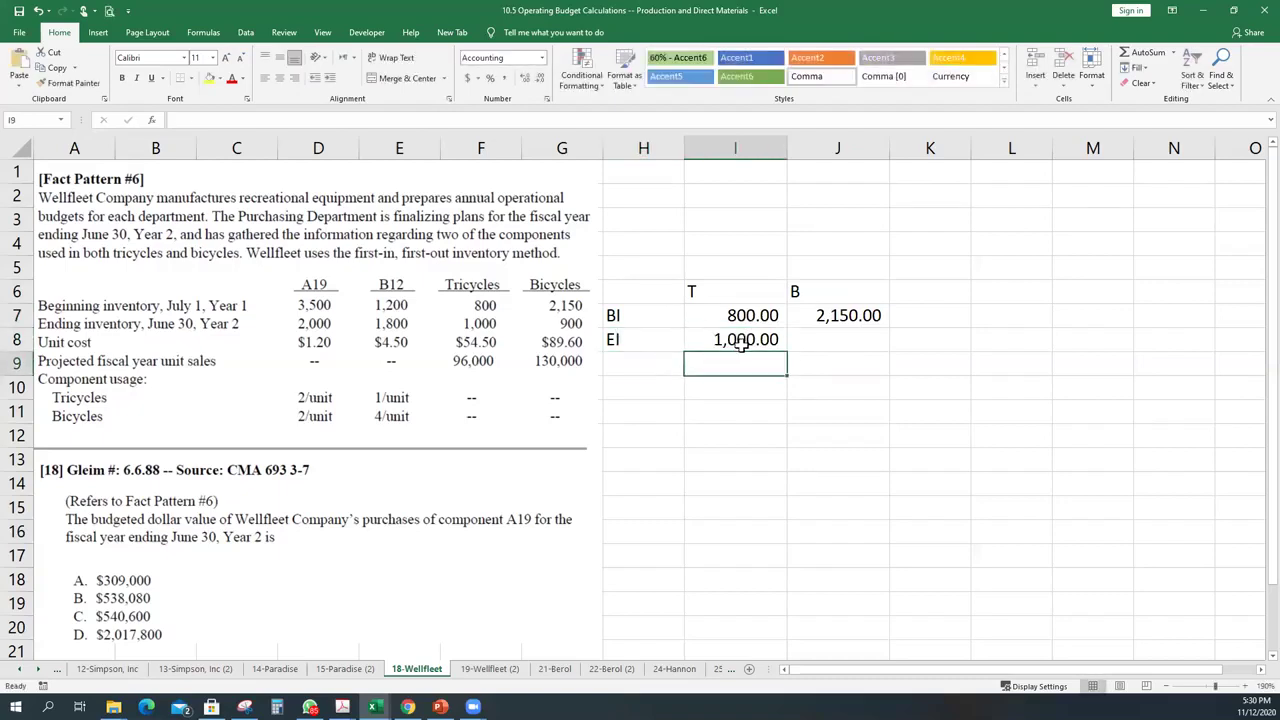
Enter 900 as the bicycles' ending inventory in J8
key(Up)
key(Right)
text(900)
key(Return)
Fill row 9 with projected sales of 96000 for tricycles and 130000 for bicycles, and label it Sales
key(Left)
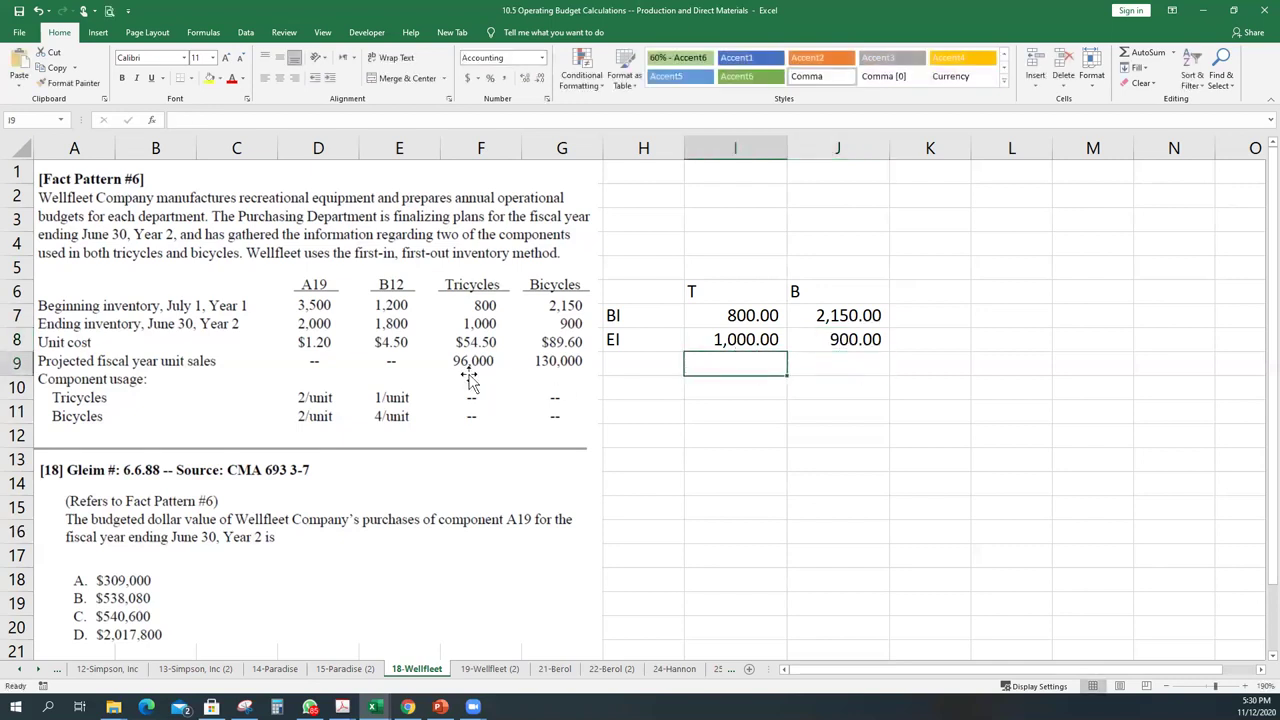
text(96000)
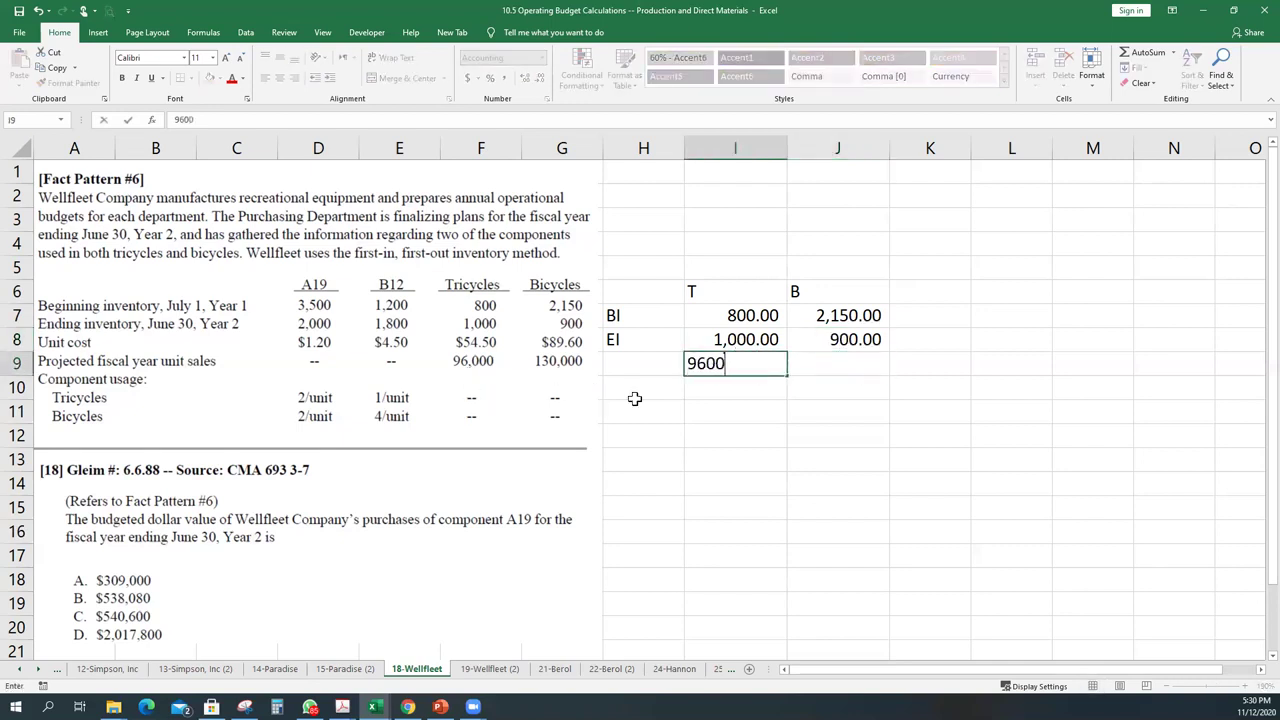
key(Return)
key(Up)
key(Right)
text(130000)
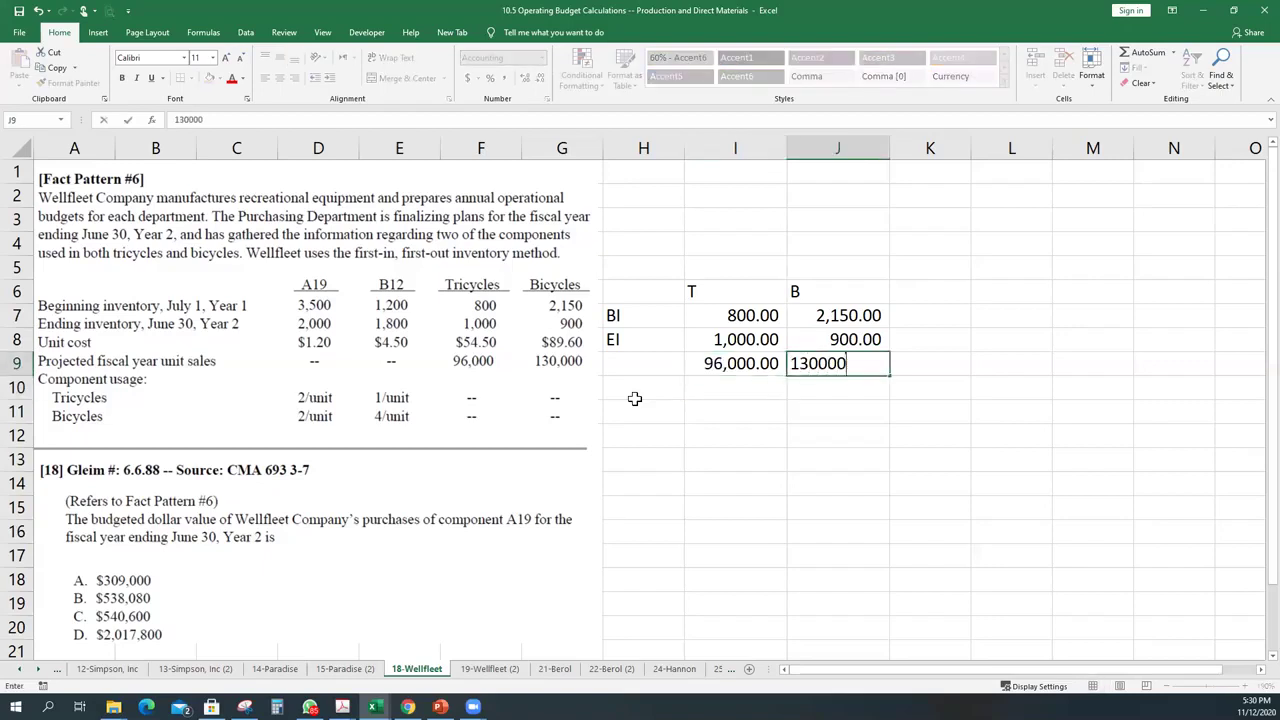
key(Return)
key(Left)
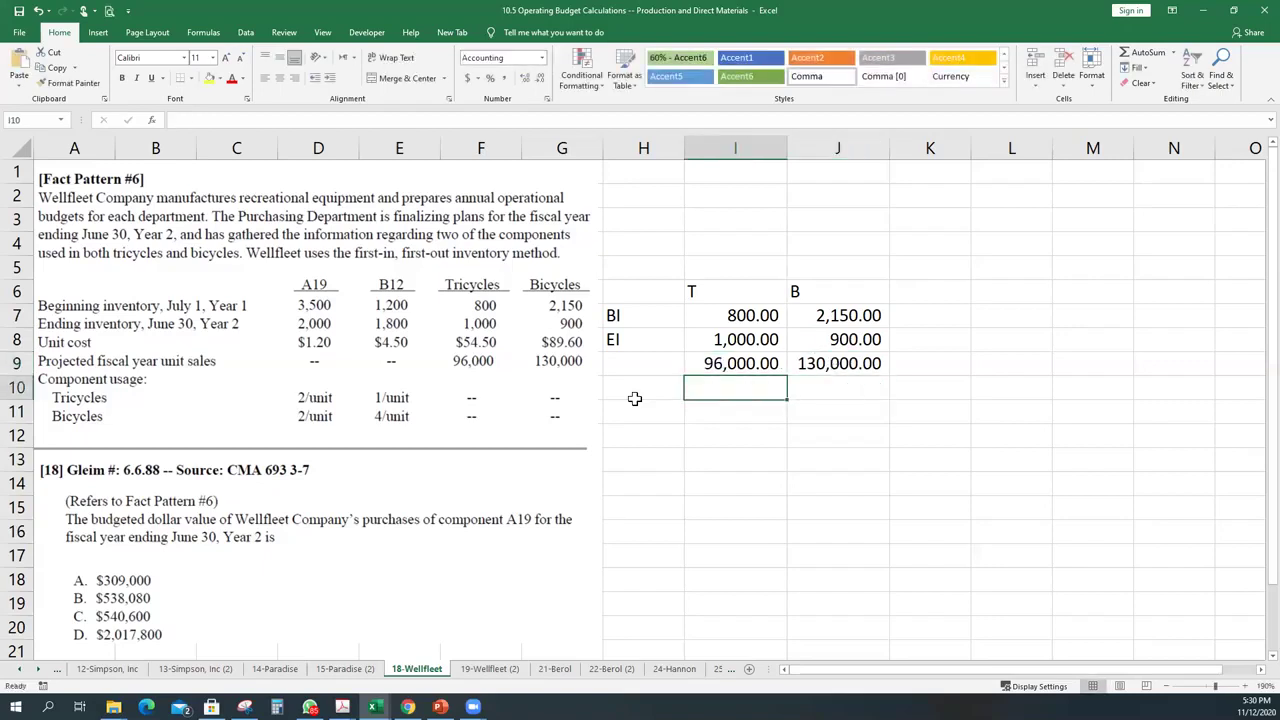
key(Up)
key(Left)
text(Sales)
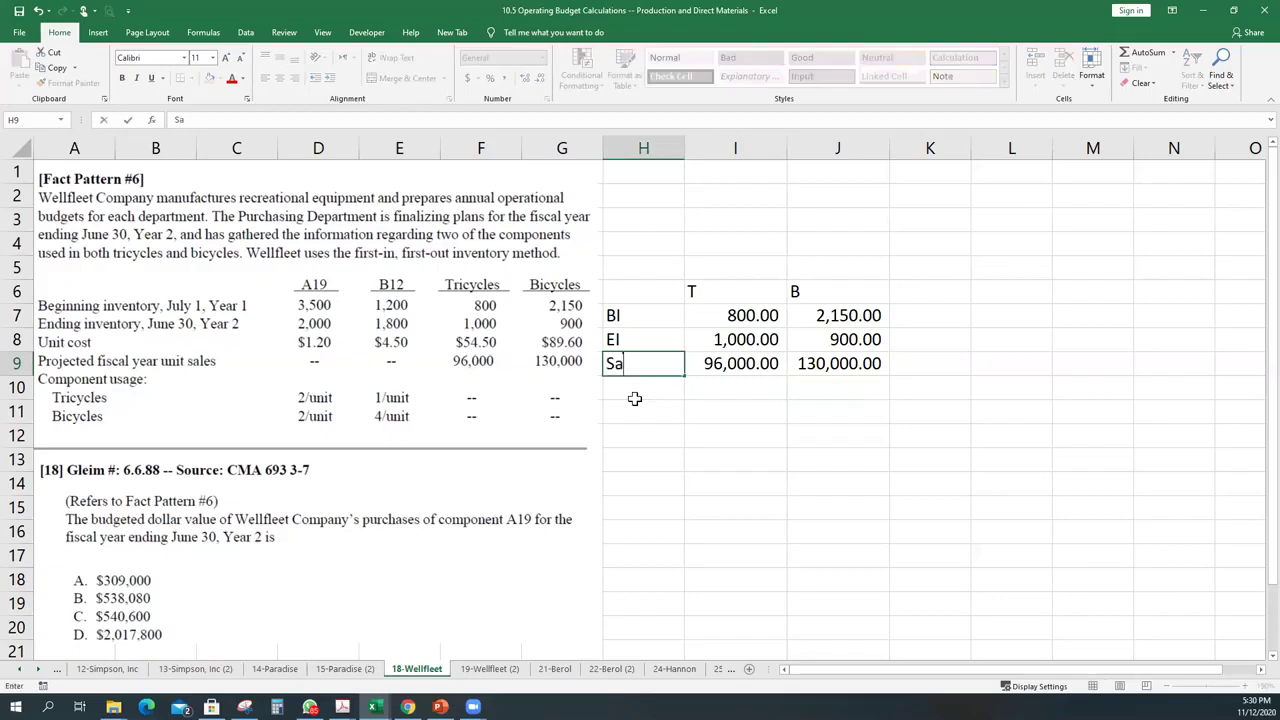
key(Return)
key(Right)
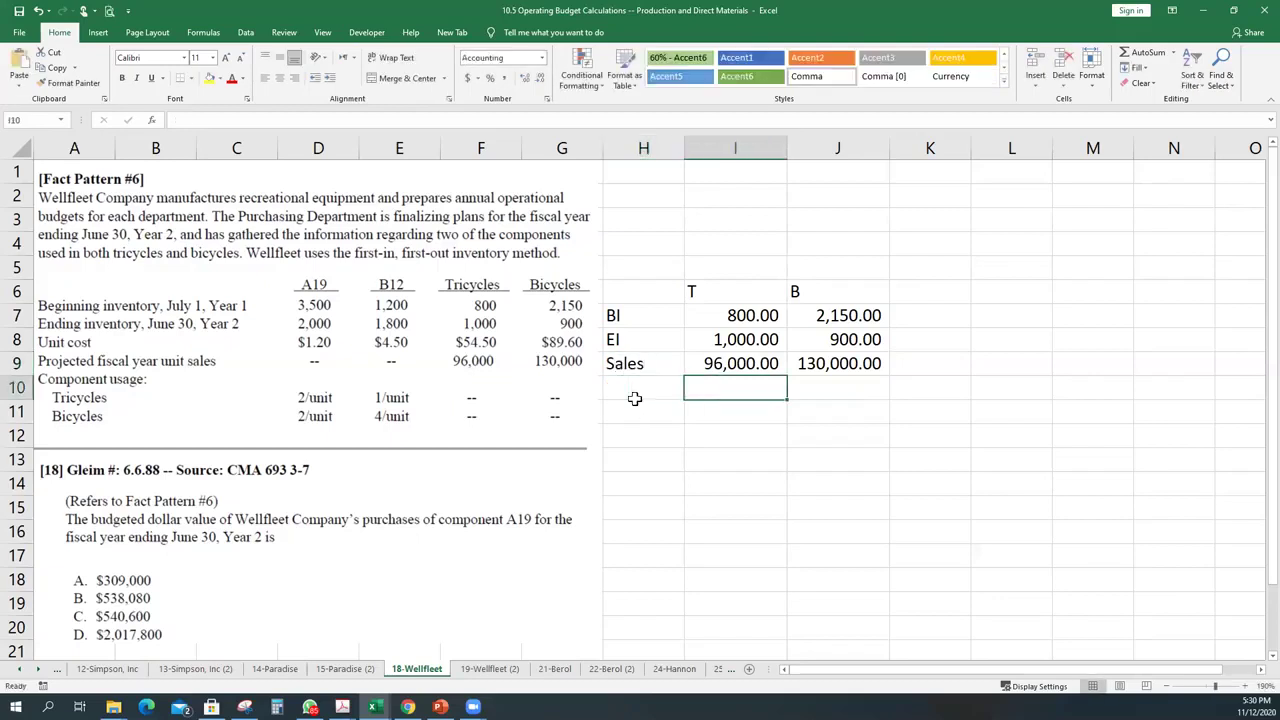
Label H10 as P and compute tricycle production in I10 as sales plus ending inventory minus beginning inventory (+I9+I8-I7)
click(634, 399)
text(P)
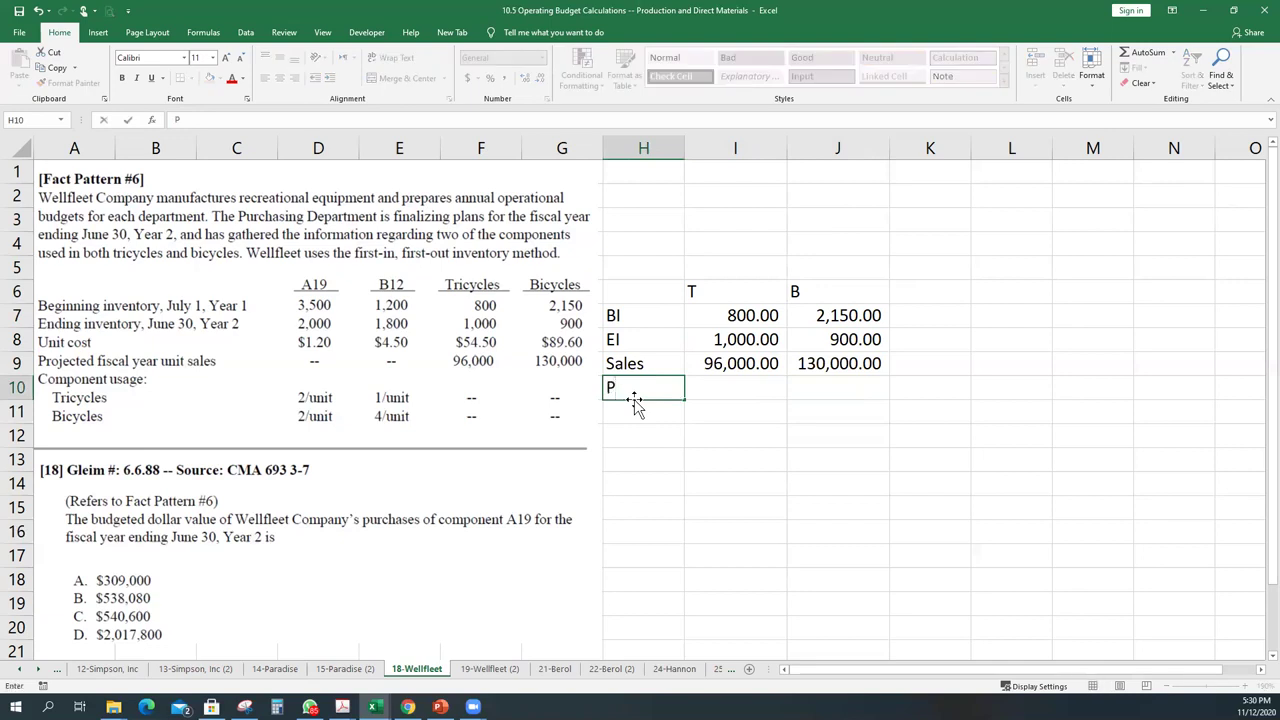
key(Right)
text(+)
key(Up)
text(+)
key(Up)
key(Up)
text(-)
key(Up)
key(Up)
key(Up)
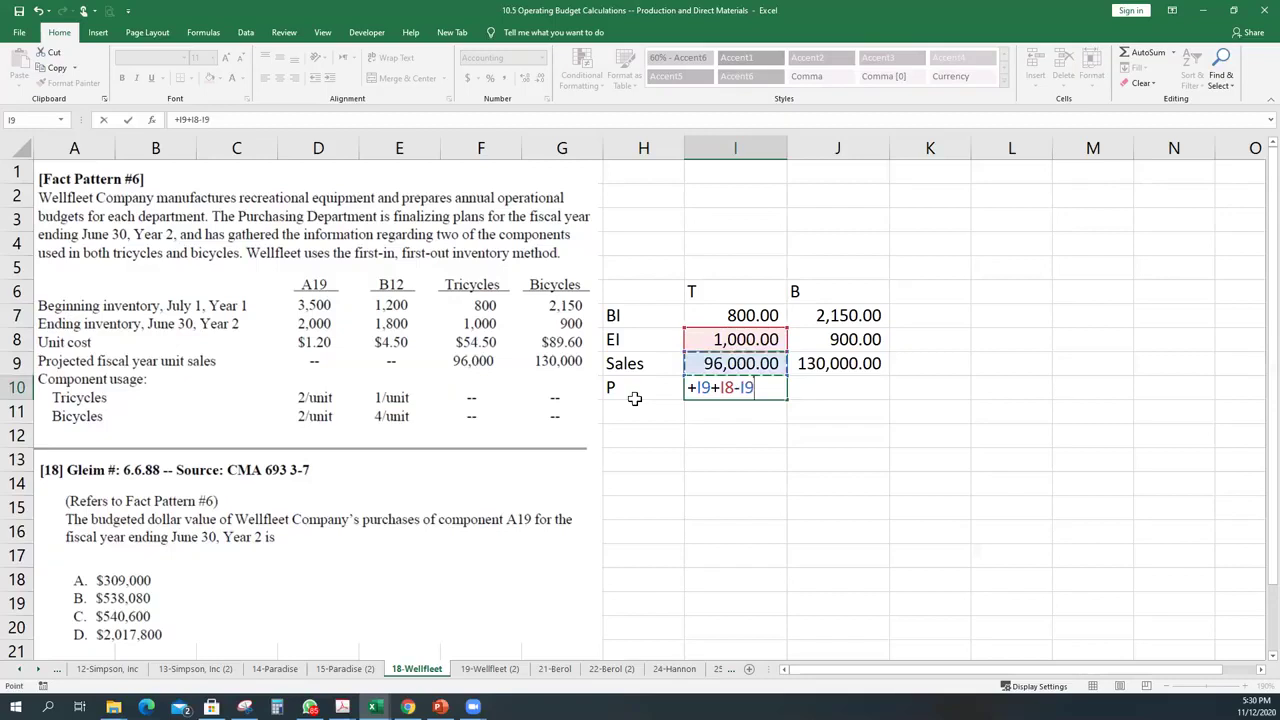
key(ctrl+Return)
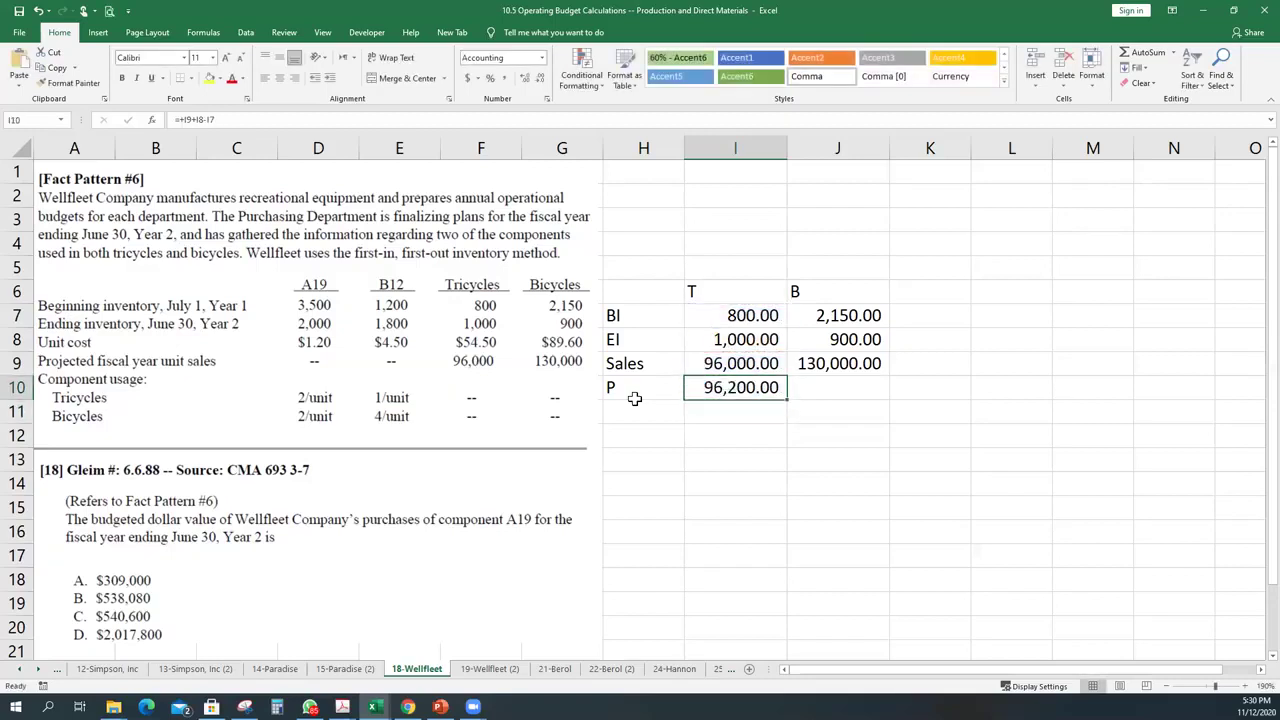
Copy the production formula from I10 to J10 for bicycles
key(ctrl+c)
key(shift+Right)
key(Return)
key(shift+Left)
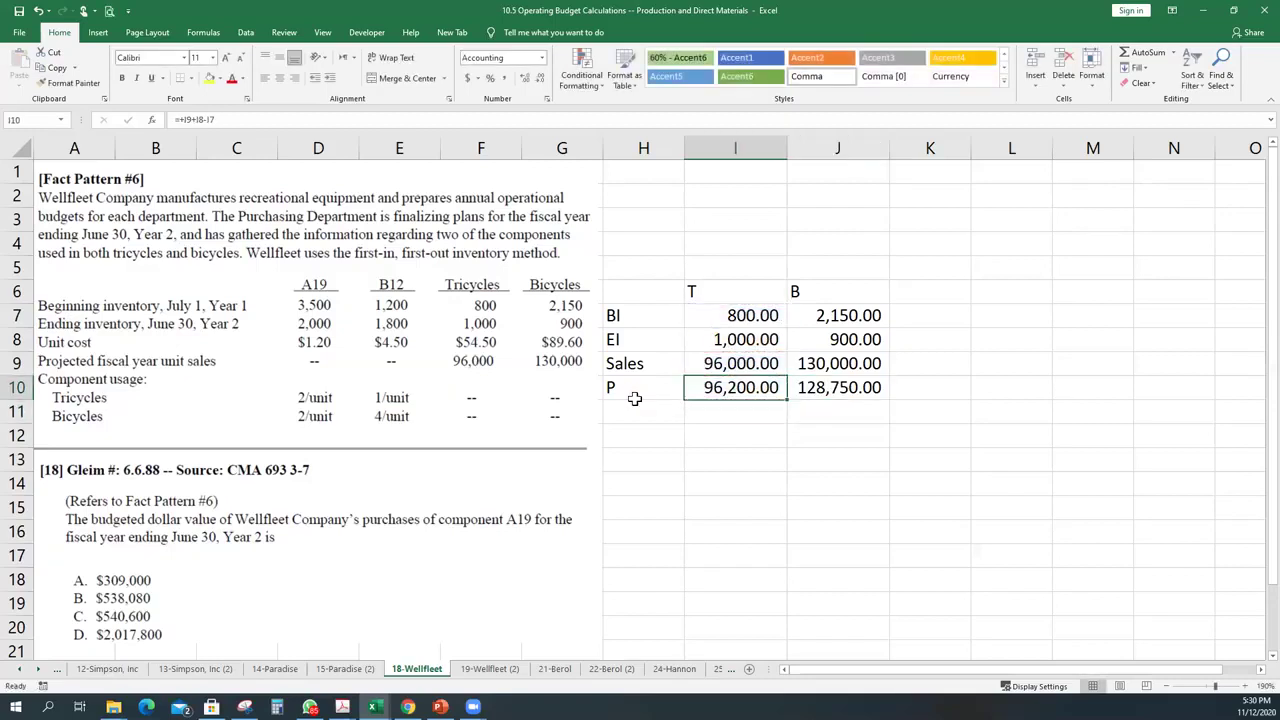
key(Up)
key(Up)
key(Up)
key(Down)
key(Down)
key(Down)
key(Right)
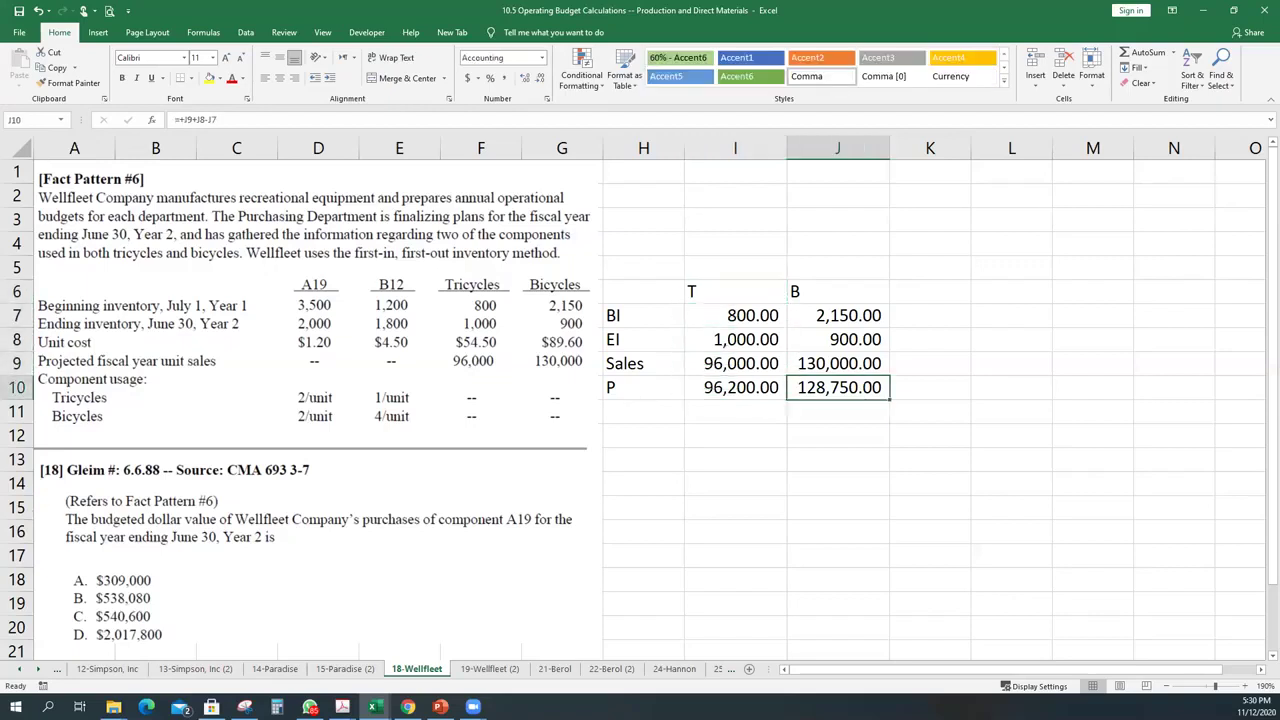
key(alt+Tab)
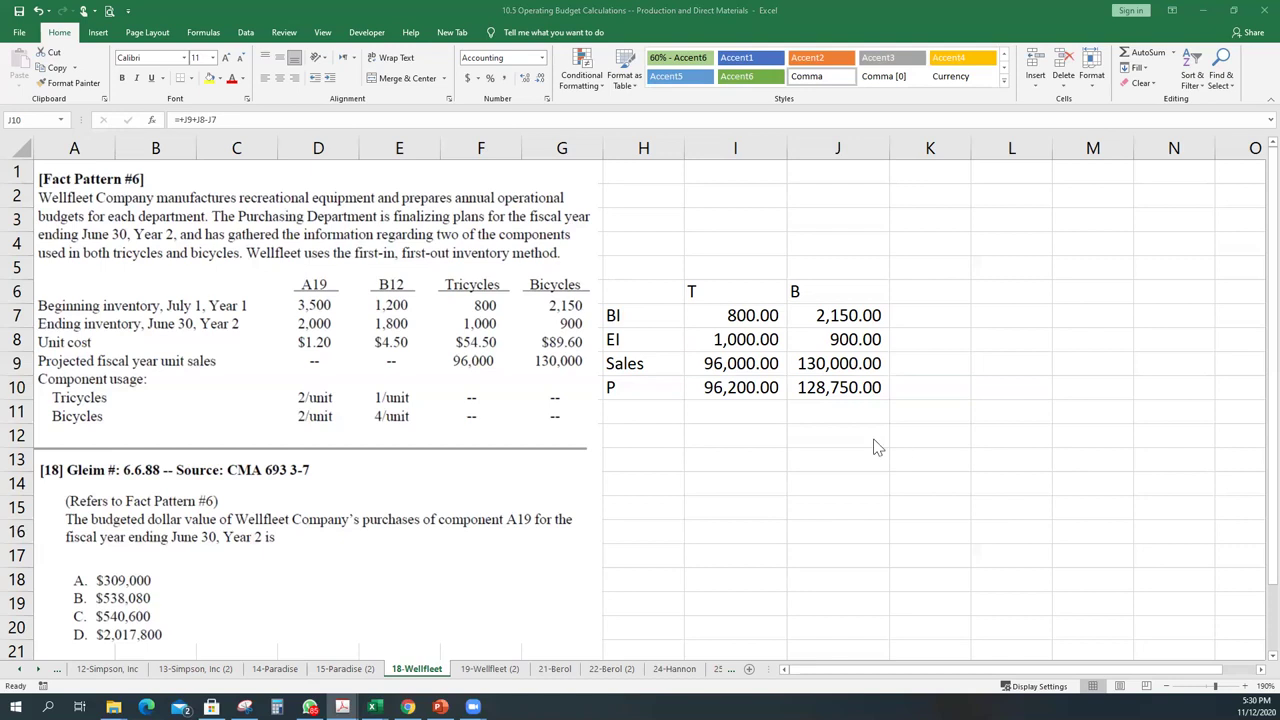
key(alt+Tab)
Enter the A19 component usage of 2 per unit for tricycles in I11 and for bicycles in J11
click(733, 417)
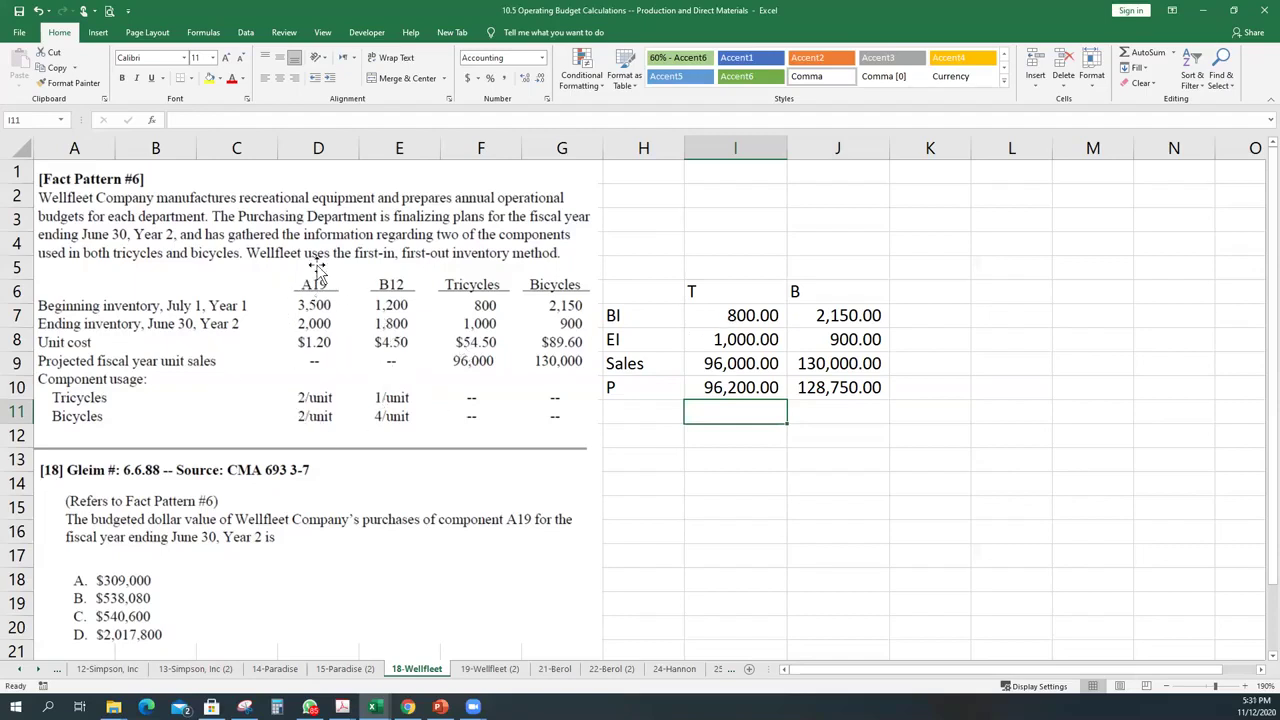
text(2)
key(Return)
key(Up)
key(Right)
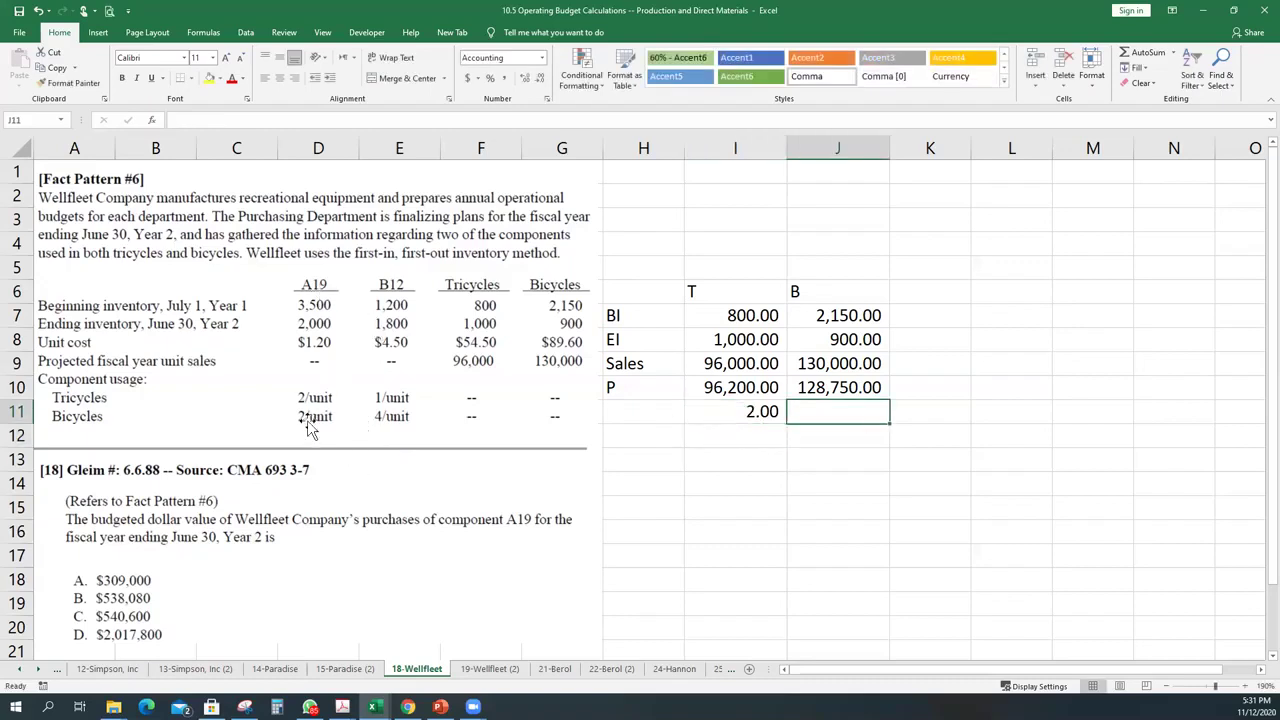
text(2)
Multiply production by component usage in I12 with +I10*I11, and copy the formula to J12
text(+I10*I11)
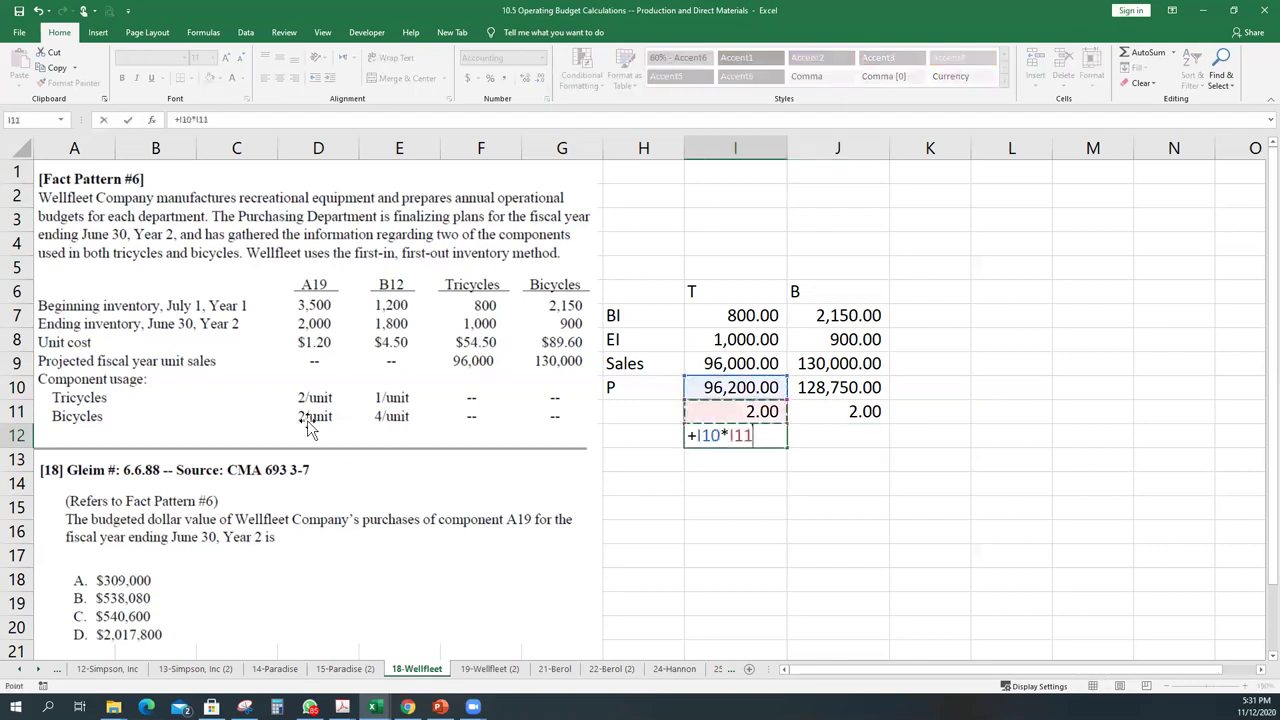
key(ctrl+Return)
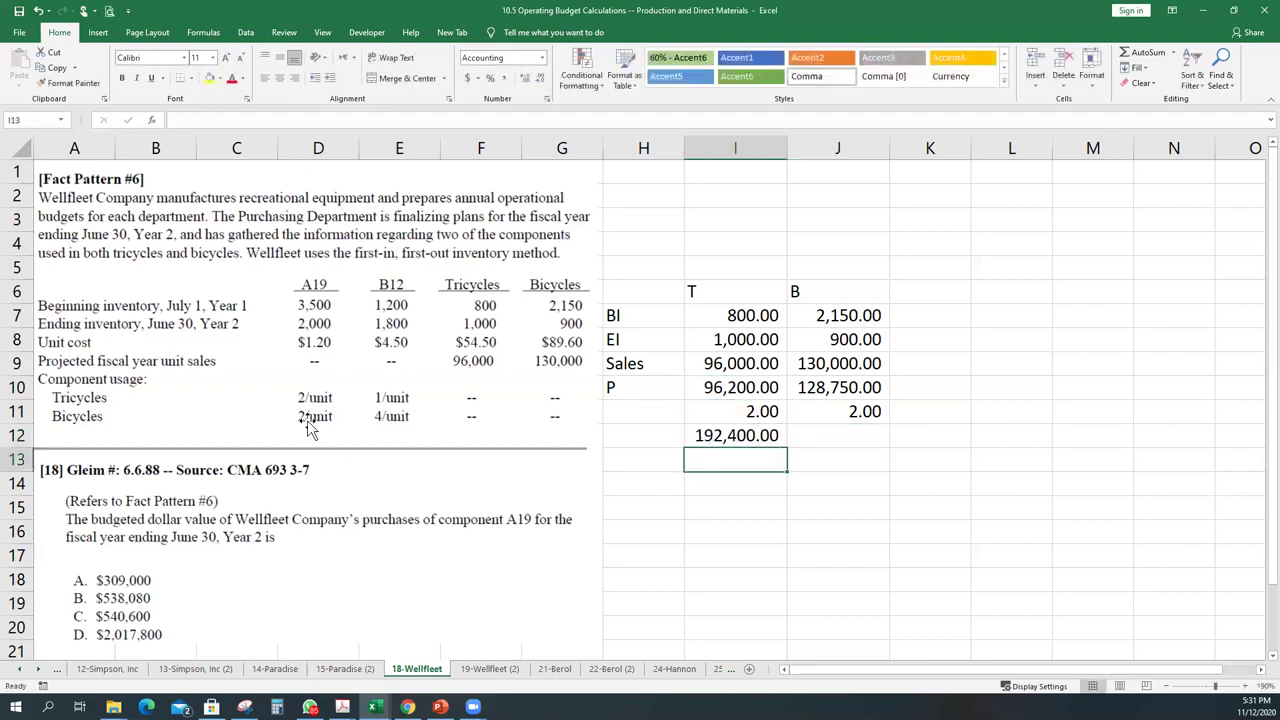
key(ctrl+c)
key(Right)
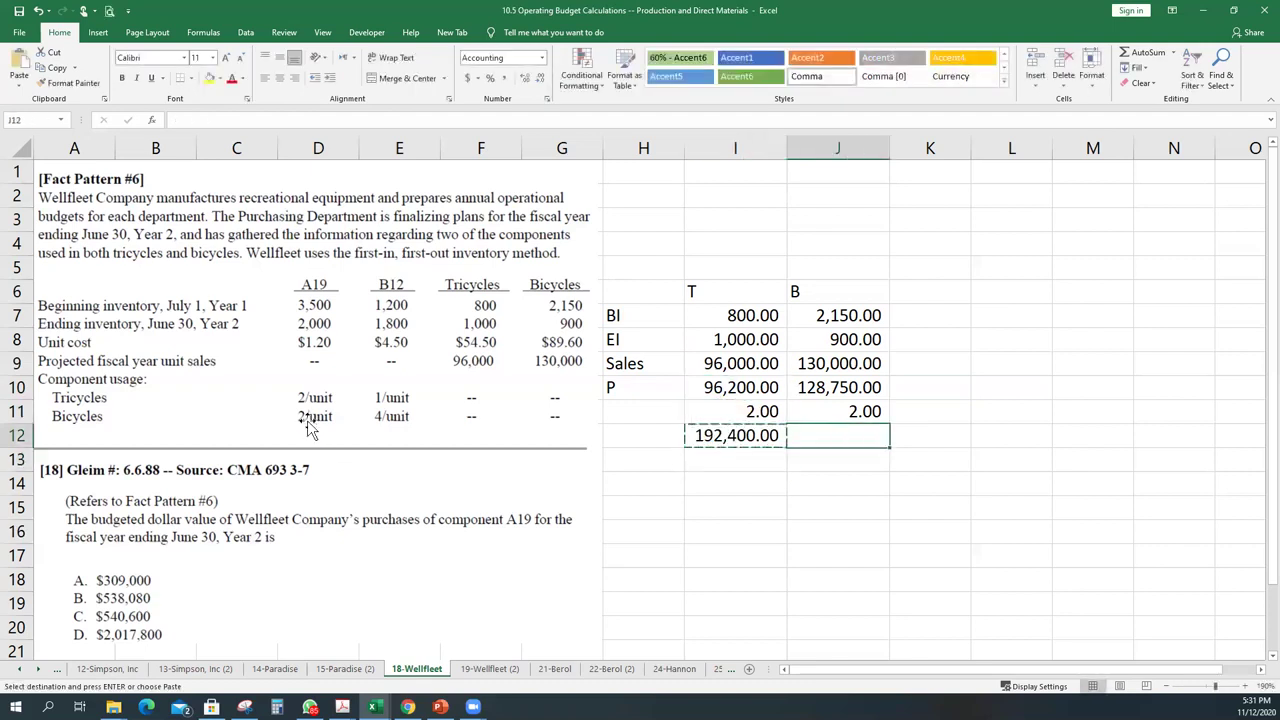
key(Return)
Sum the tricycle and bicycle component requirements from I12:J12 in J14
key(Right)
key(Down)
key(Down)
key(Left)
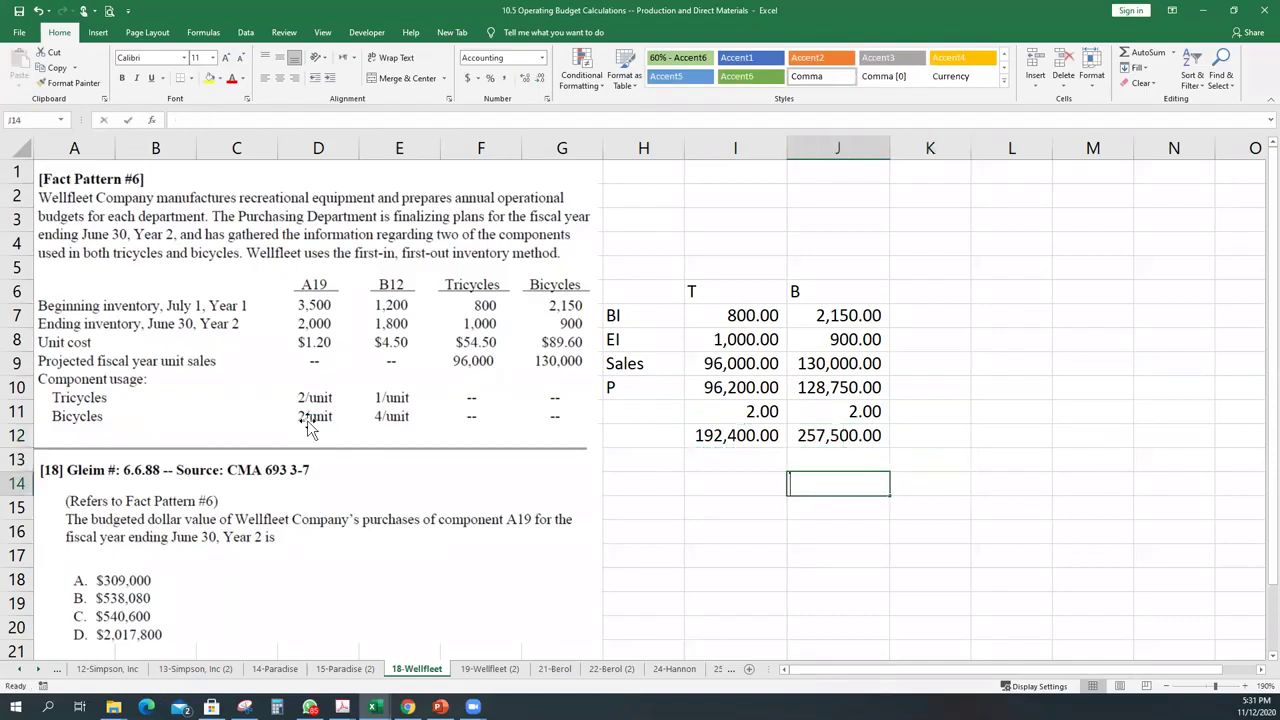
key(alt+equal)
key(Right)
key(Down)
key(Down)
key(Down)
key(Down)
key(Down)
key(Left)
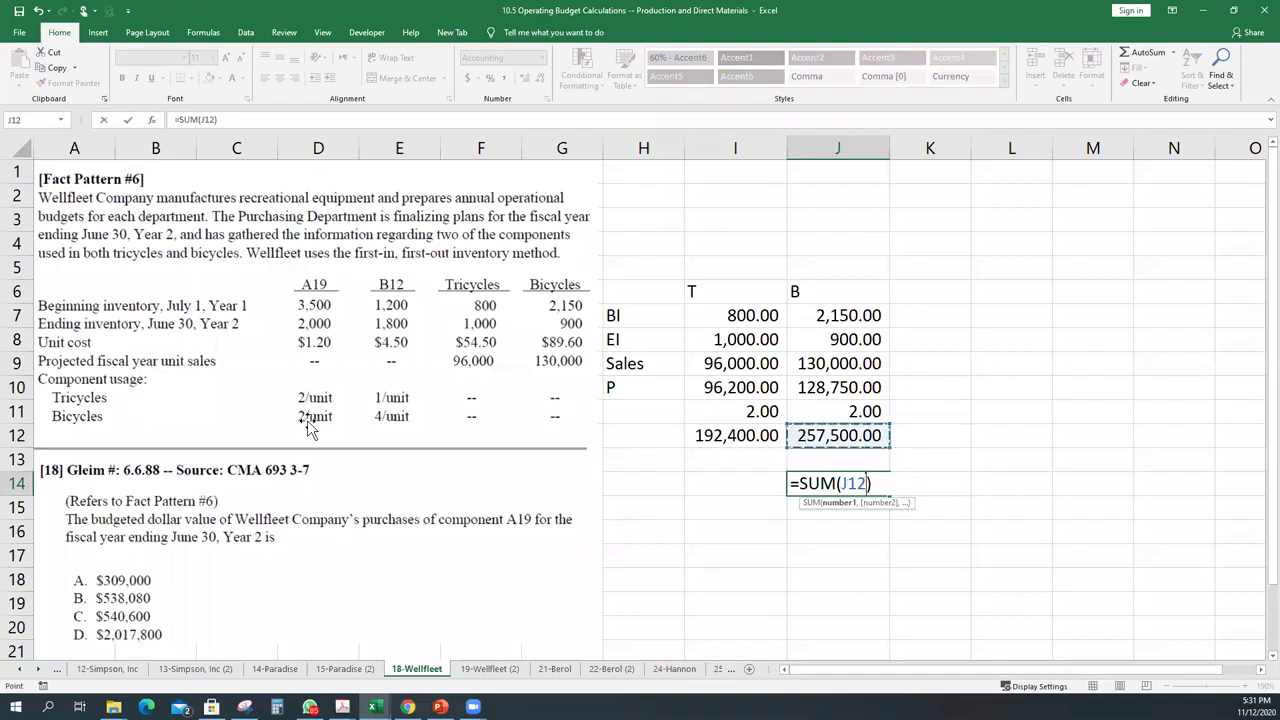
key(shift+Left)
key(Return)
Label the total component requirement as A19 in J13
key(Up)
key(Up)
text(A19)
key(Return)
key(Return)
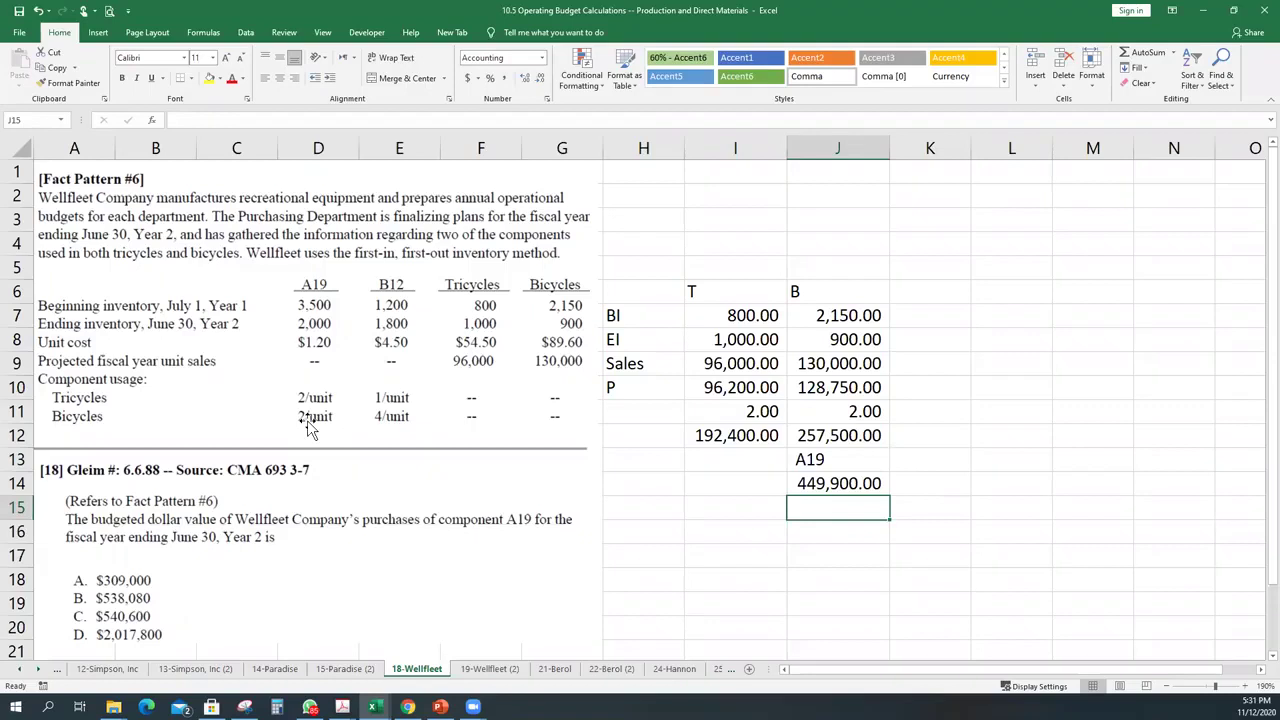
Label I15 as BI and I16 as EI for the component's inventories
key(Left)
text(B)
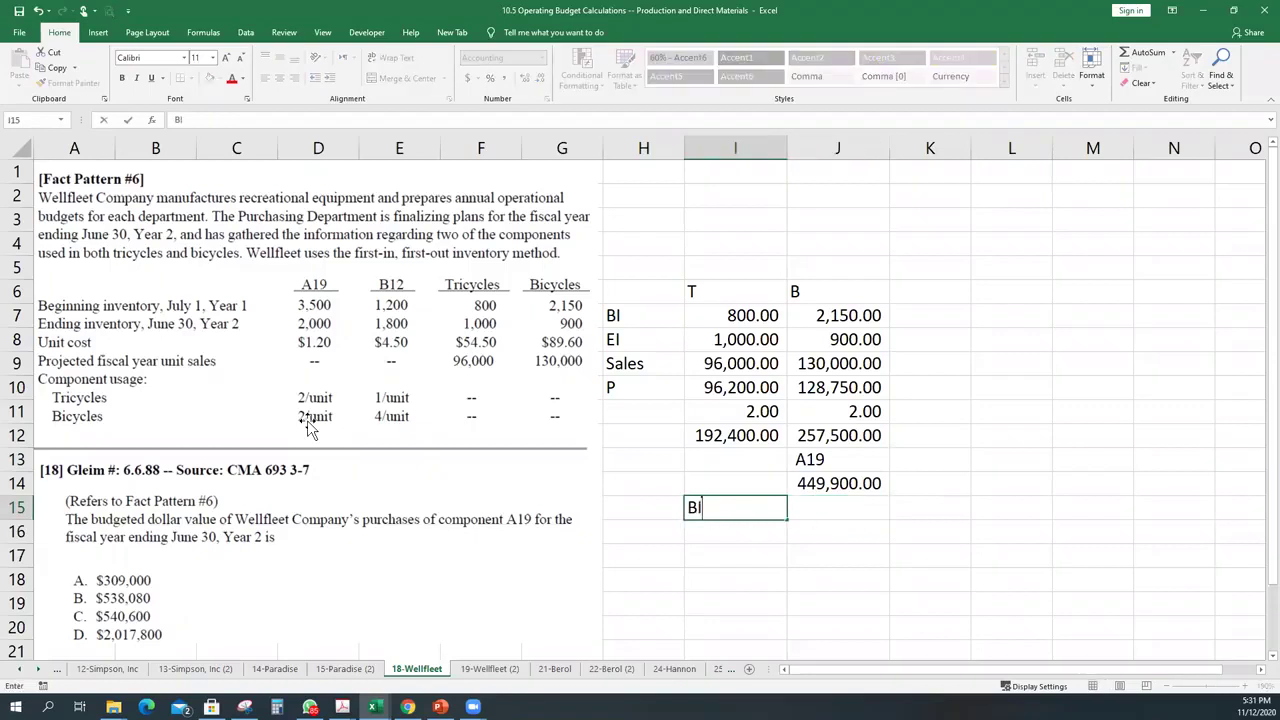
key(Return)
text(E)
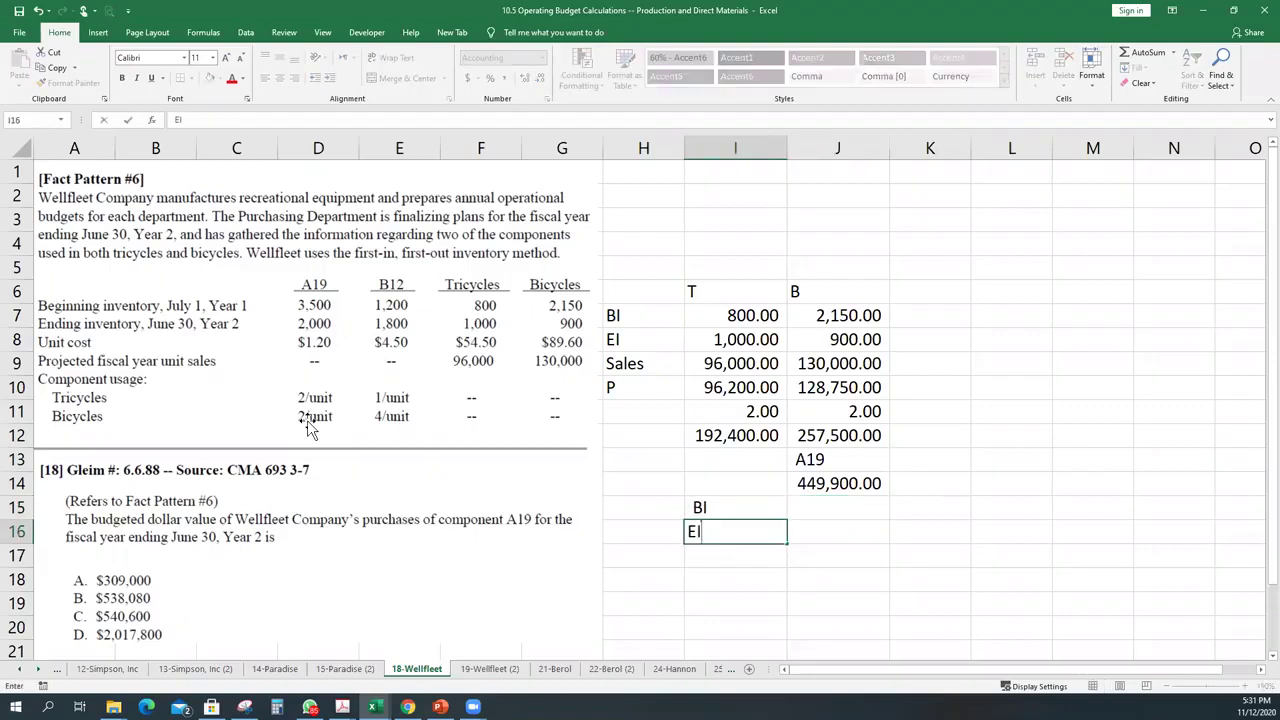
text(I)
key(Return)
Enter component A19's beginning inventory of 3500 in J15 and ending inventory of 2000 in J16
key(Up)
key(Up)
key(Right)
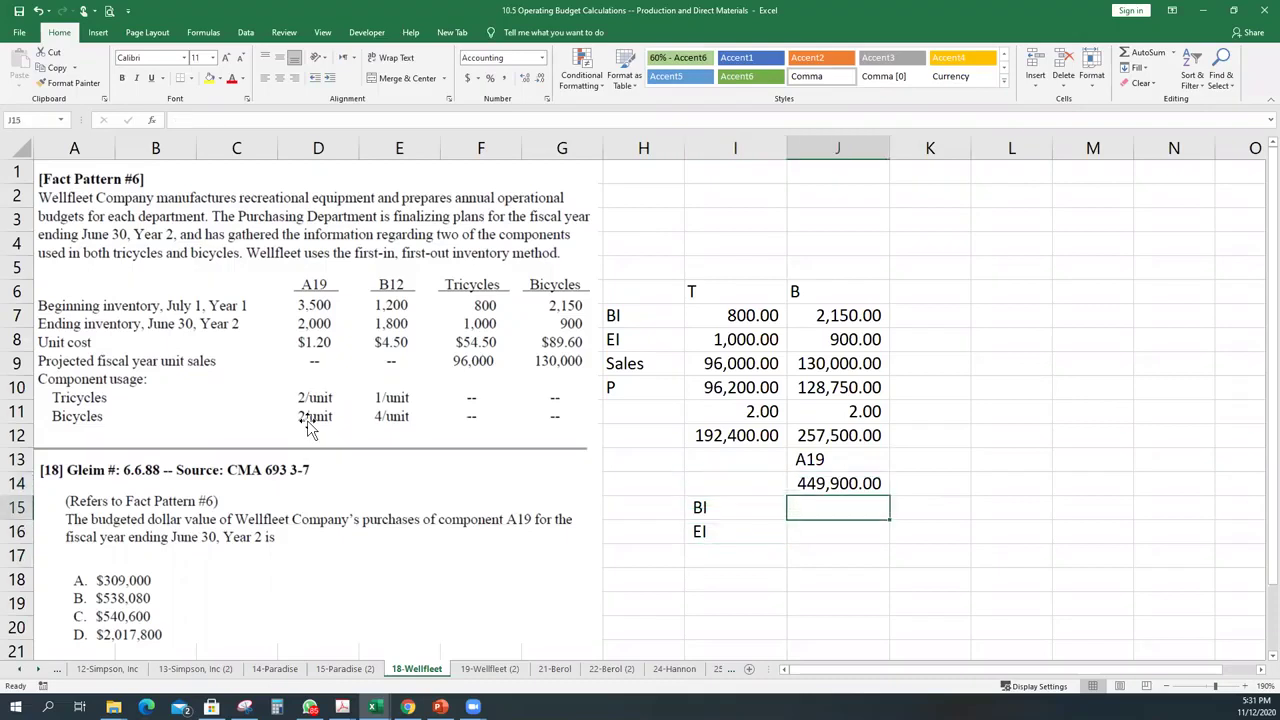
text(3500)
key(Return)
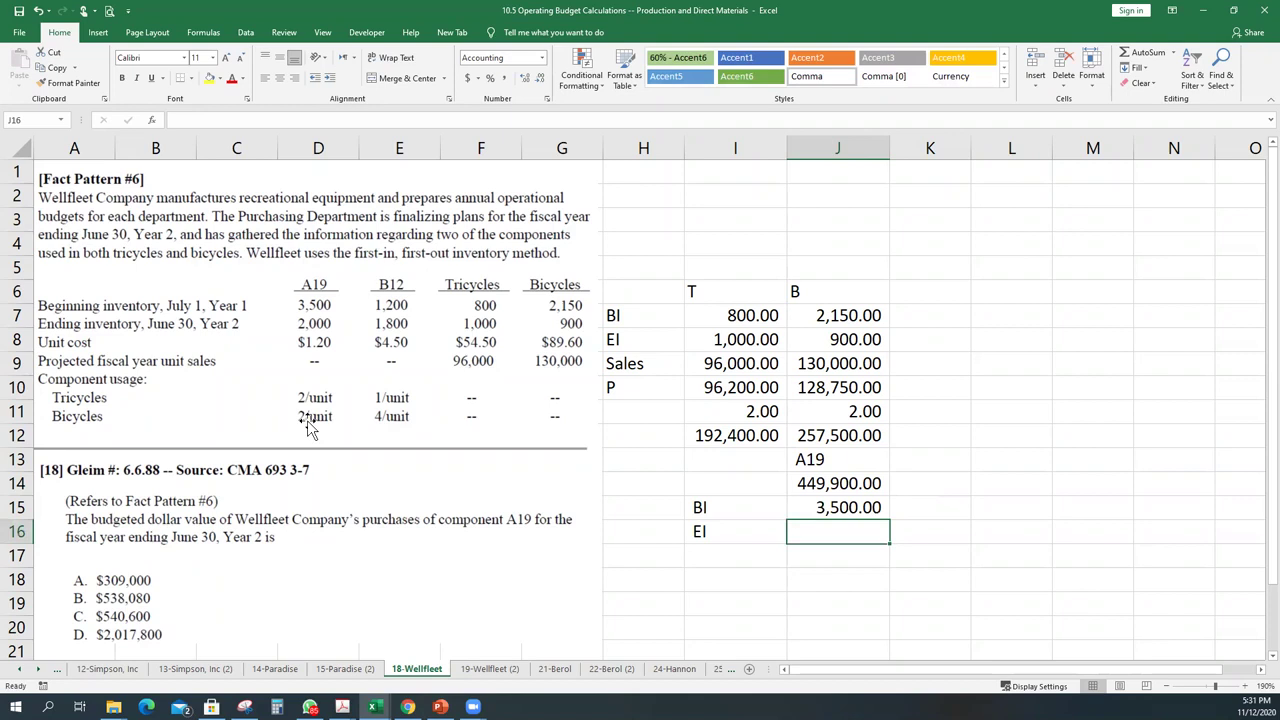
text(2,000.00)
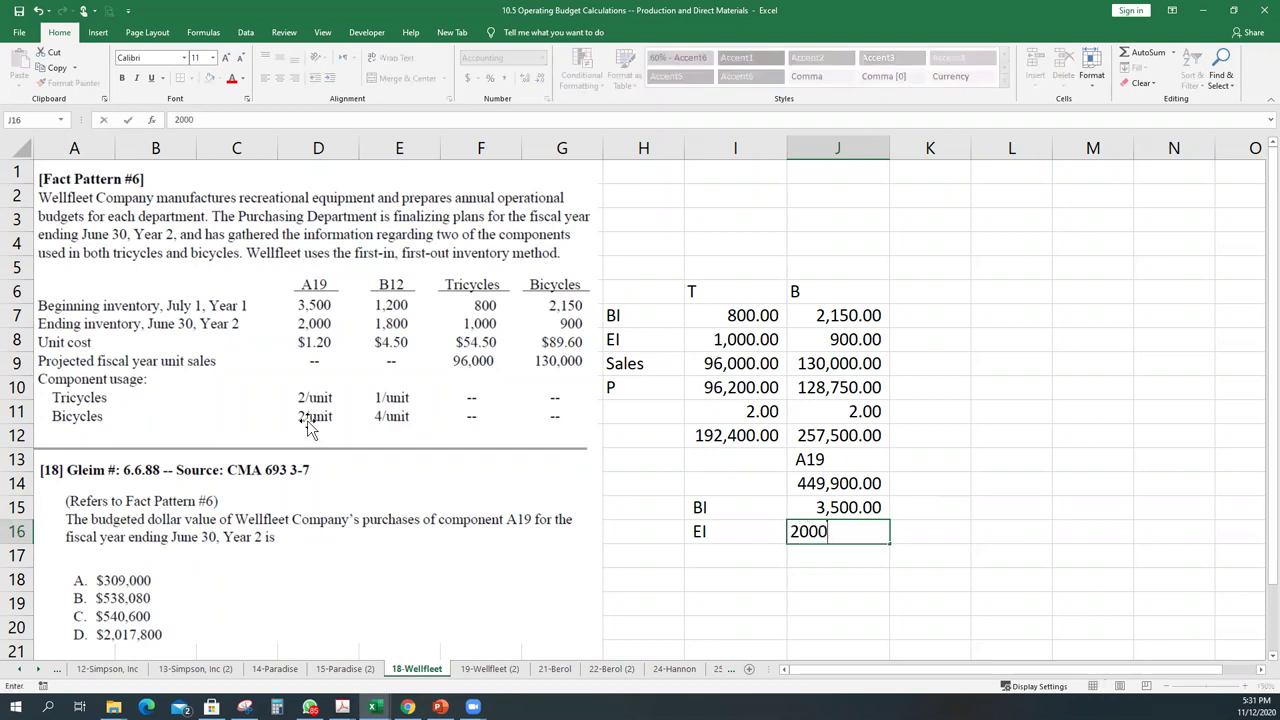
key(Return)
Compute the A19 units to purchase in J17 as requirement plus ending inventory minus beginning inventory (+J14+J16-J15)
text(+)
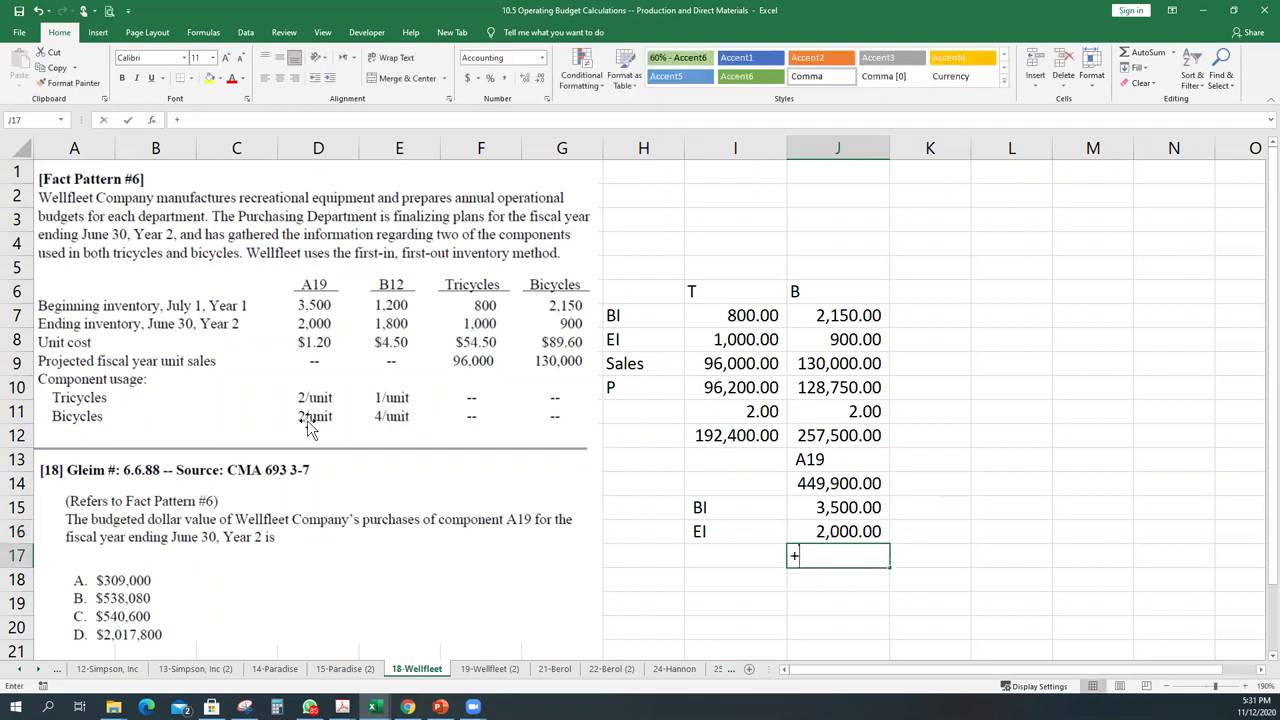
key(Up)
key(Up)
key(Up)
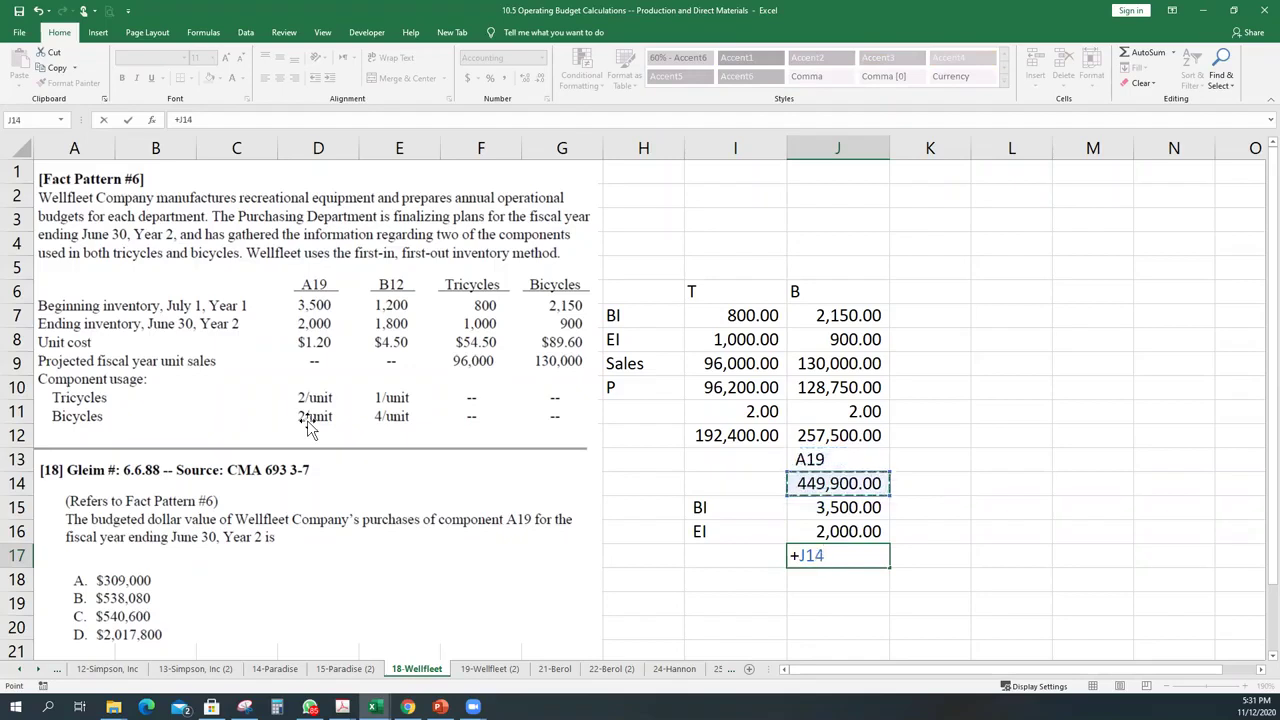
text(+)
key(Up)
text(-)
key(Up)
key(Up)
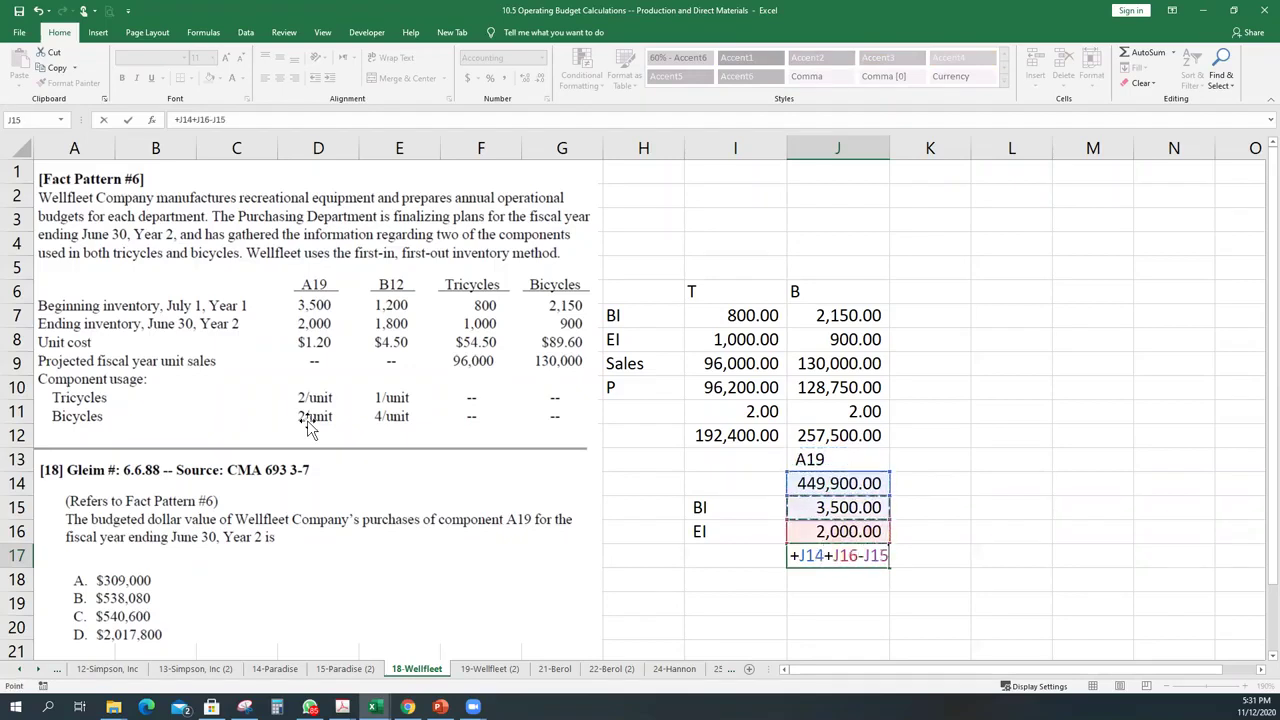
key(ctrl+Return)
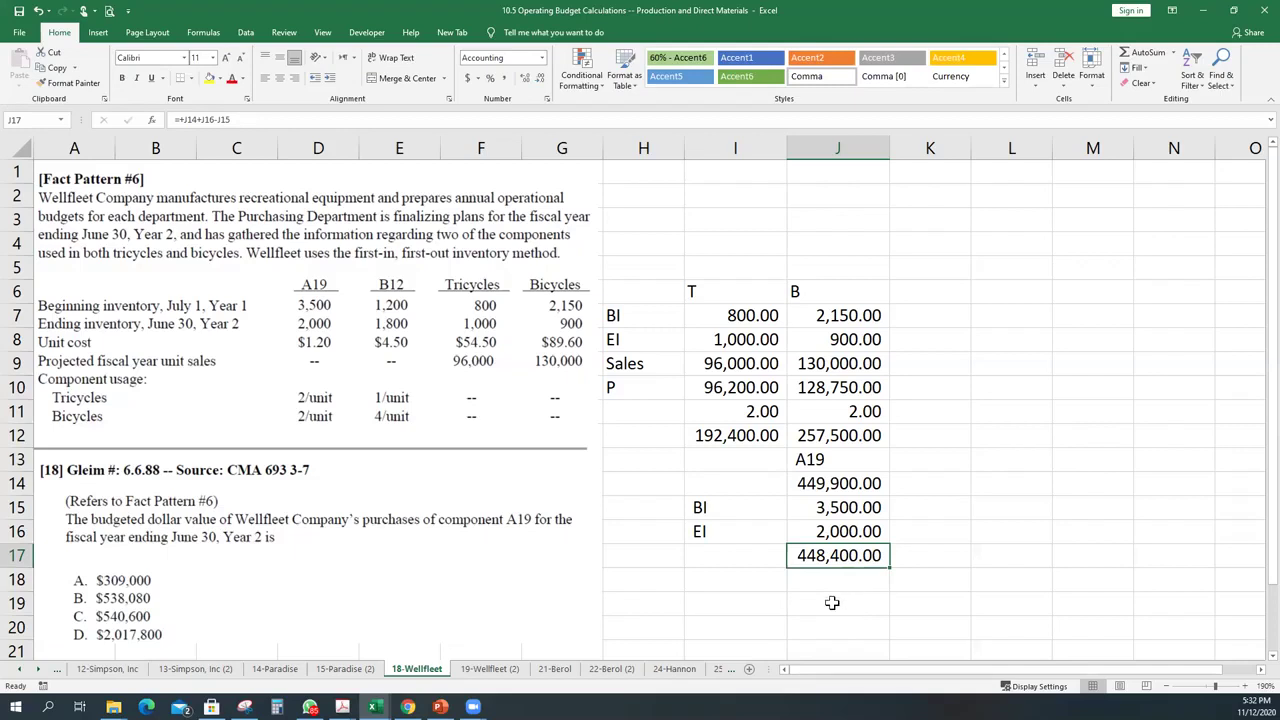
Label the purchase quantity row as Units in I17
key(Return)
key(Up)
key(Left)
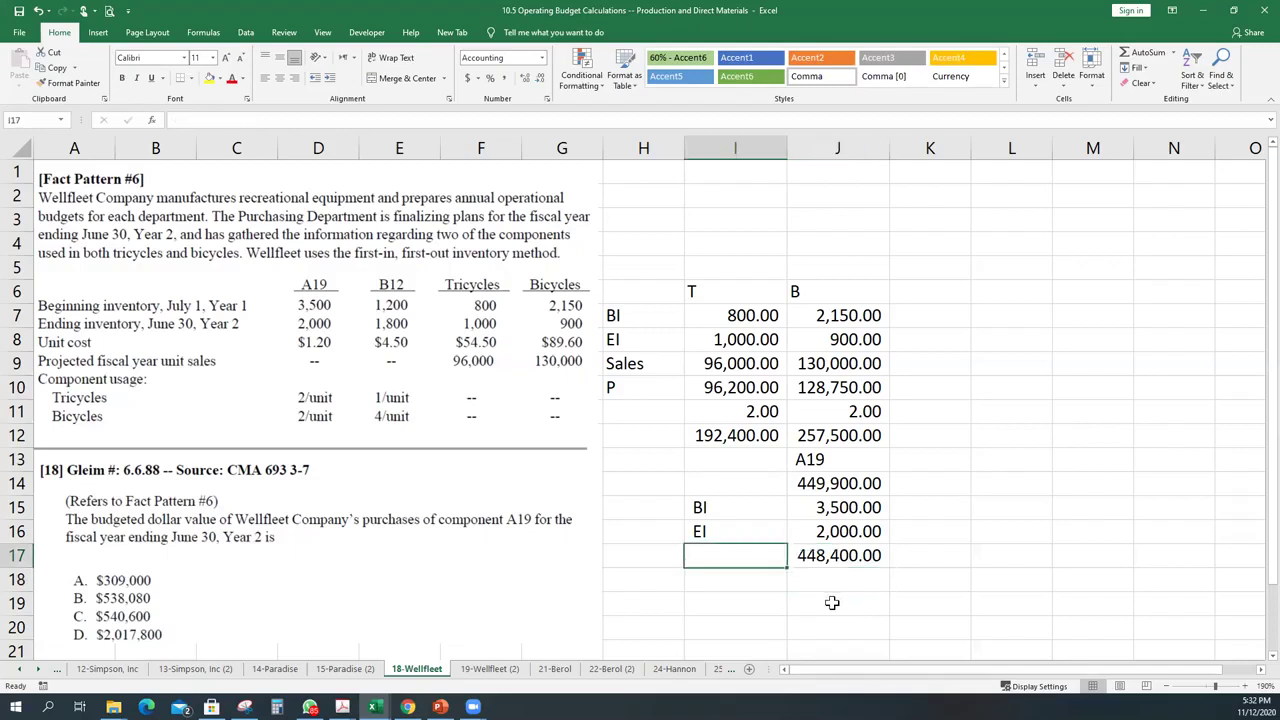
text(Uni)
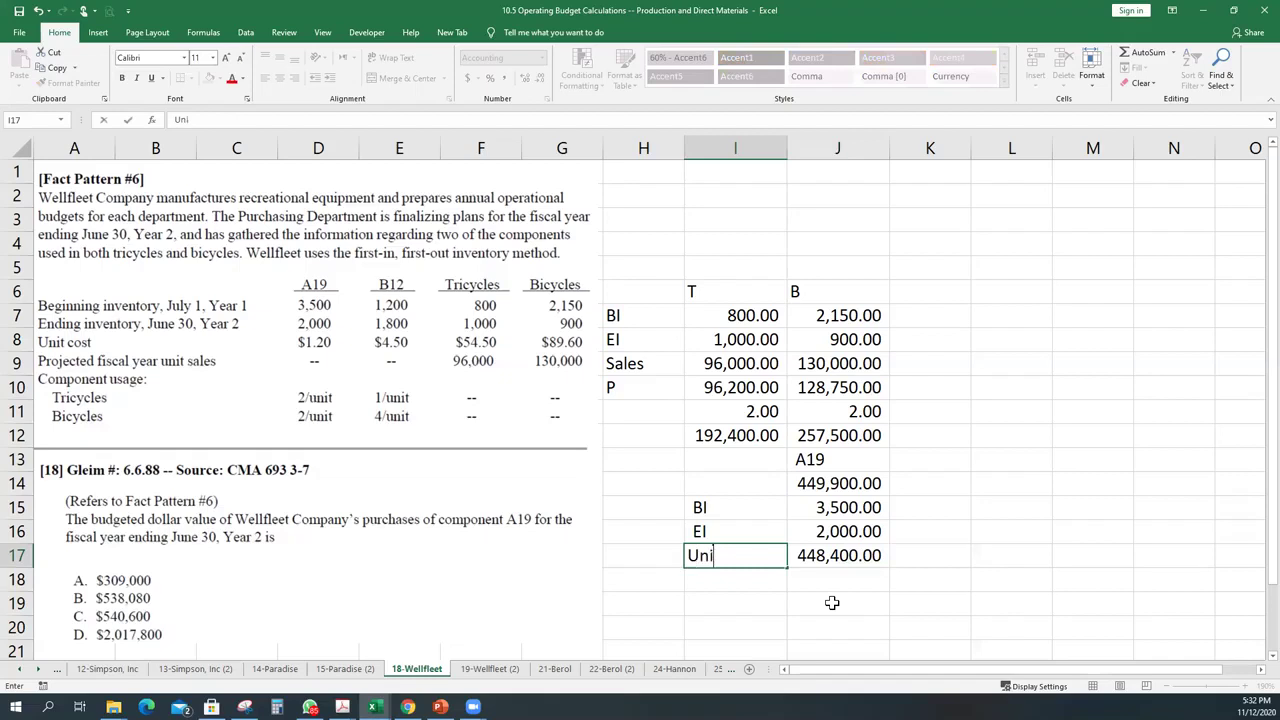
text(ts)
key(Return)
Enter component A19's unit cost of 1.2 in J18
key(Right)
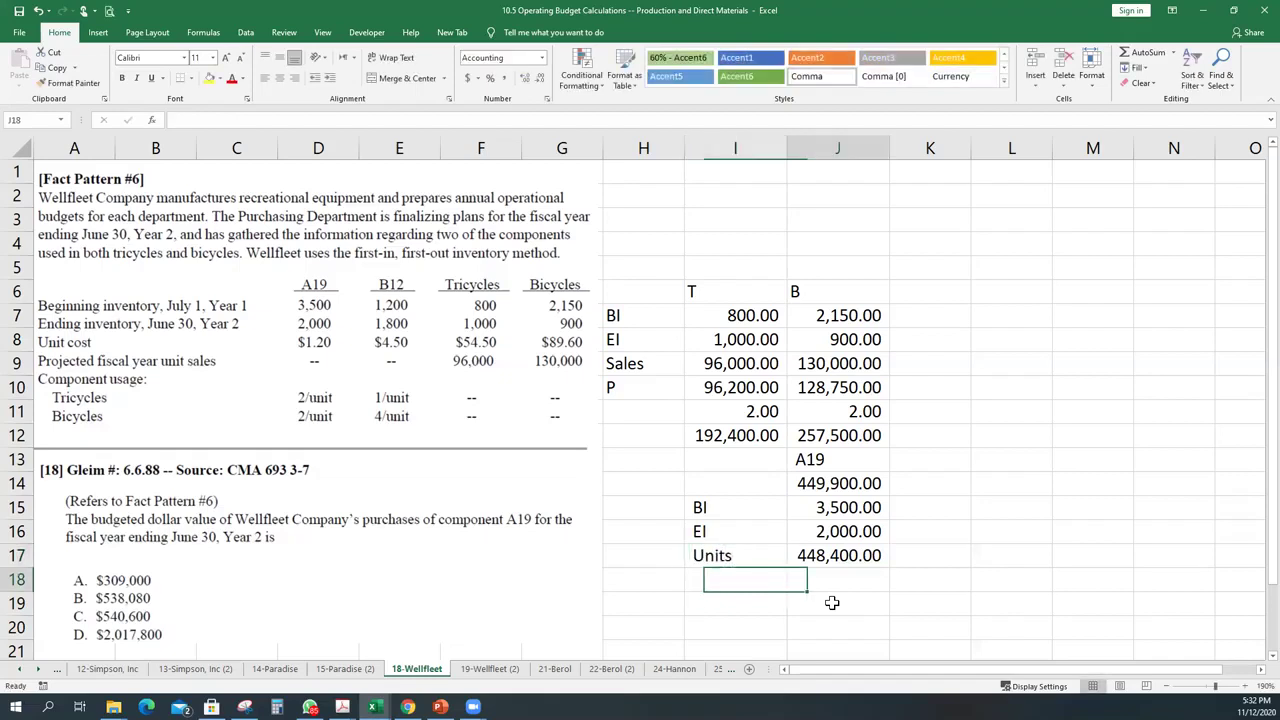
text(1.2)
key(Return)
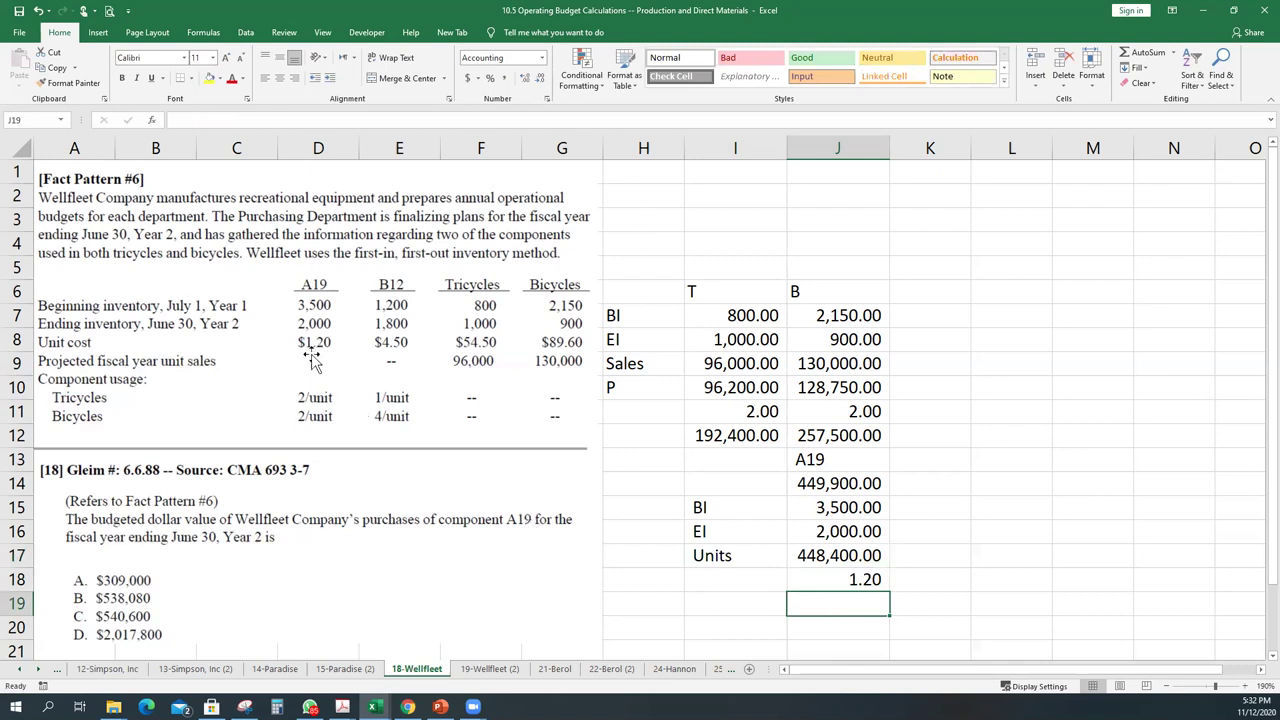
Compute the dollar value of A19 purchases in J19 with +J18*J17, and save the workbook
text(+)
key(Up)
text(*)
key(Up)
key(Up)
key(Return)
key(Up)
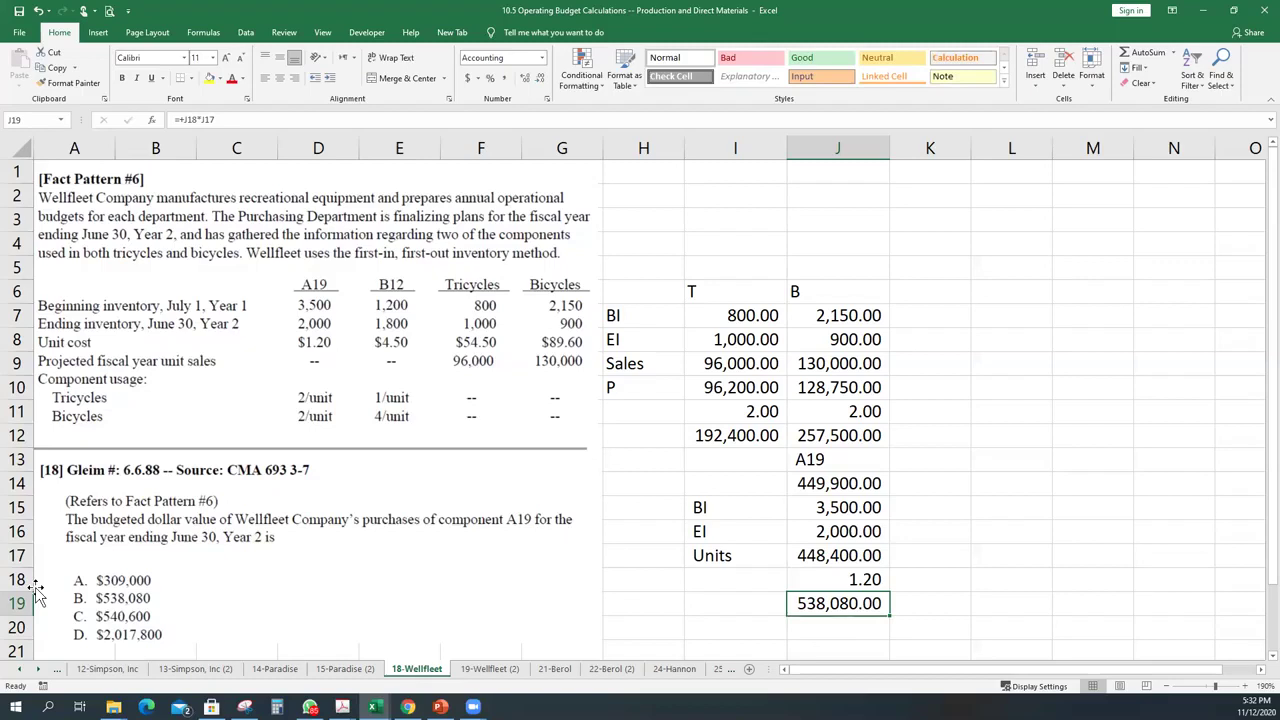
key(ctrl+s)
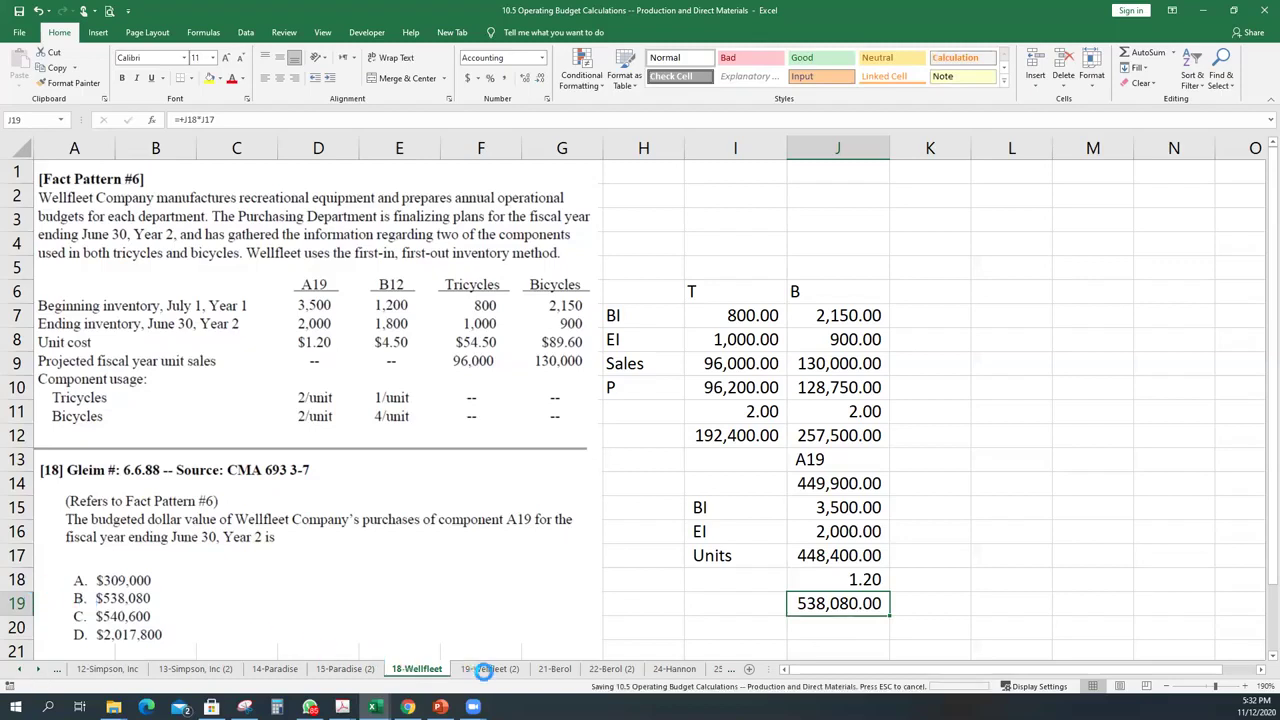
Look over question 19 on the 19-Wellfleet (2) sheet, and return to the 18-Wellfleet sheet
click(488, 669)
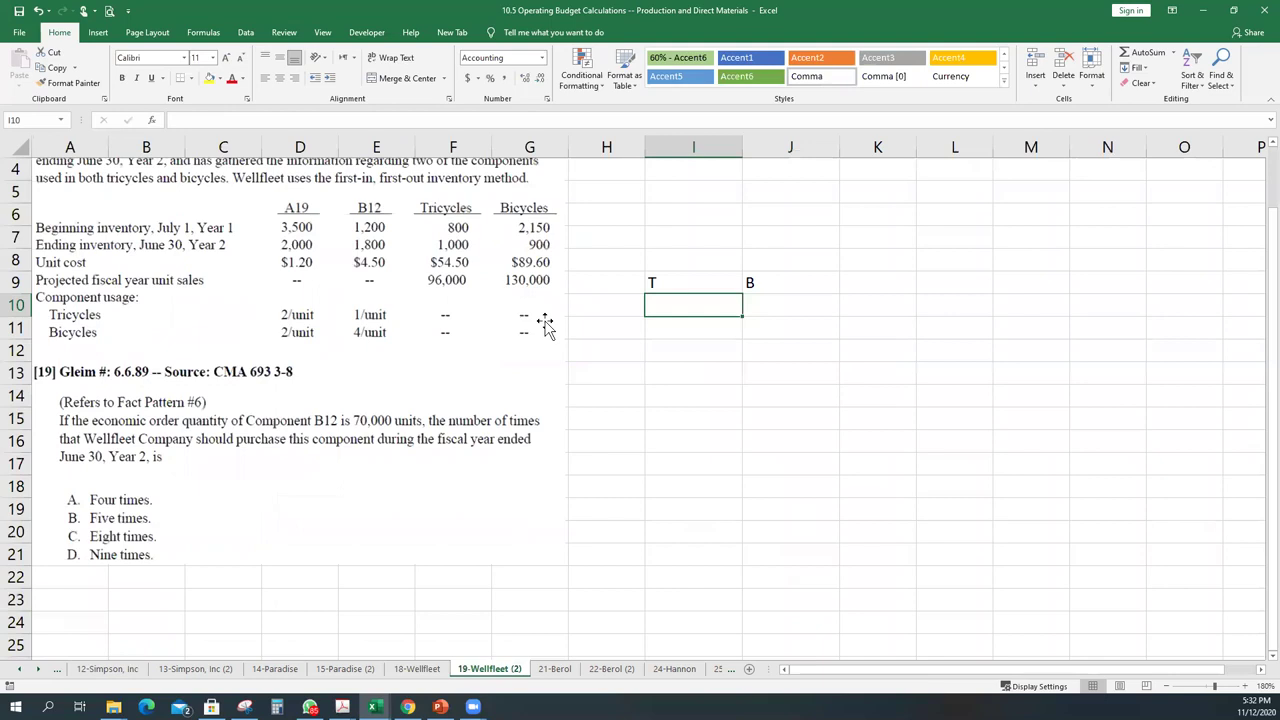
scroll(525, 425, up, 1)
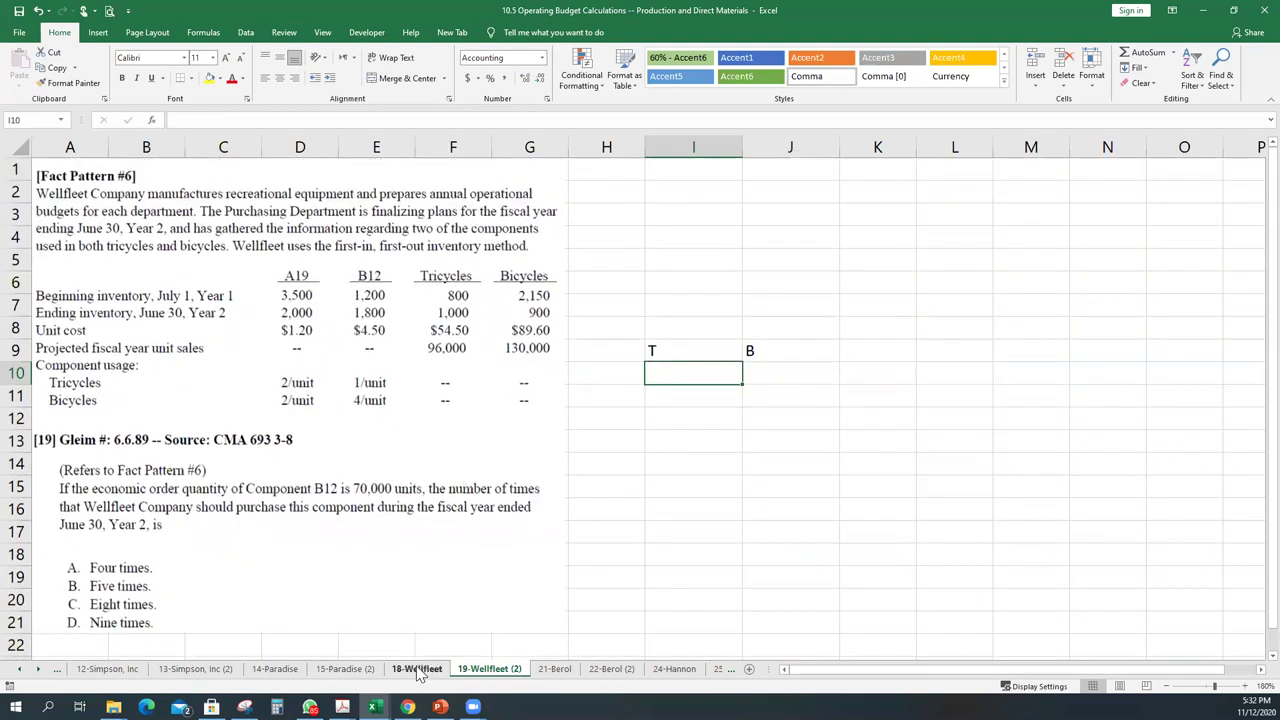
click(416, 668)
click(828, 573)
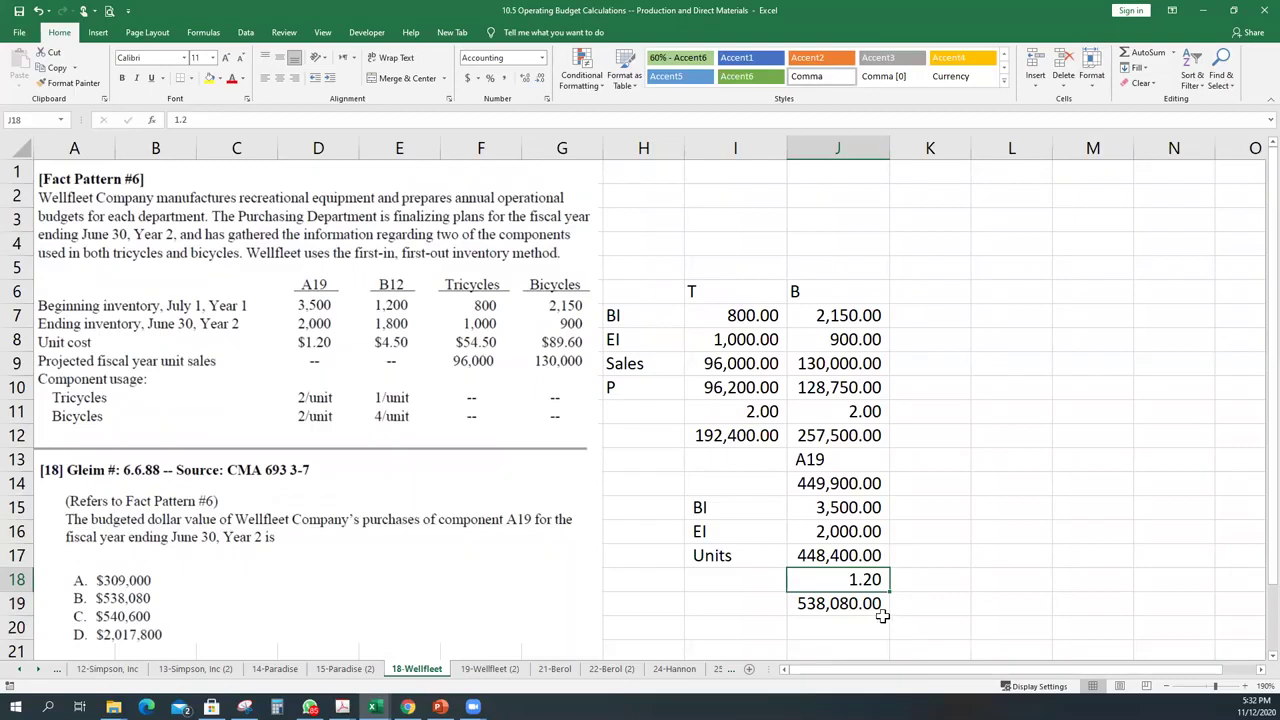
Highlight the component usage cells I11:J11 with a yellow fill
click(735, 413)
click(814, 413)
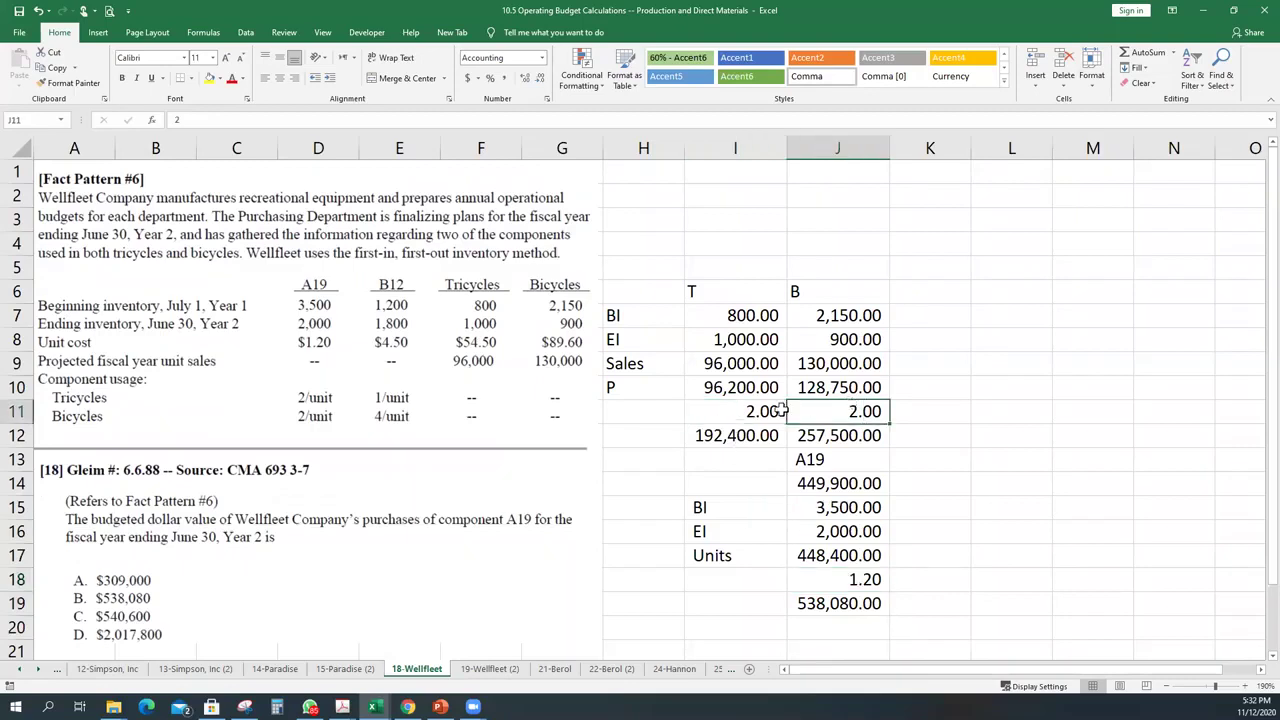
shift+click(755, 411)
drag(740, 435, 855, 411)
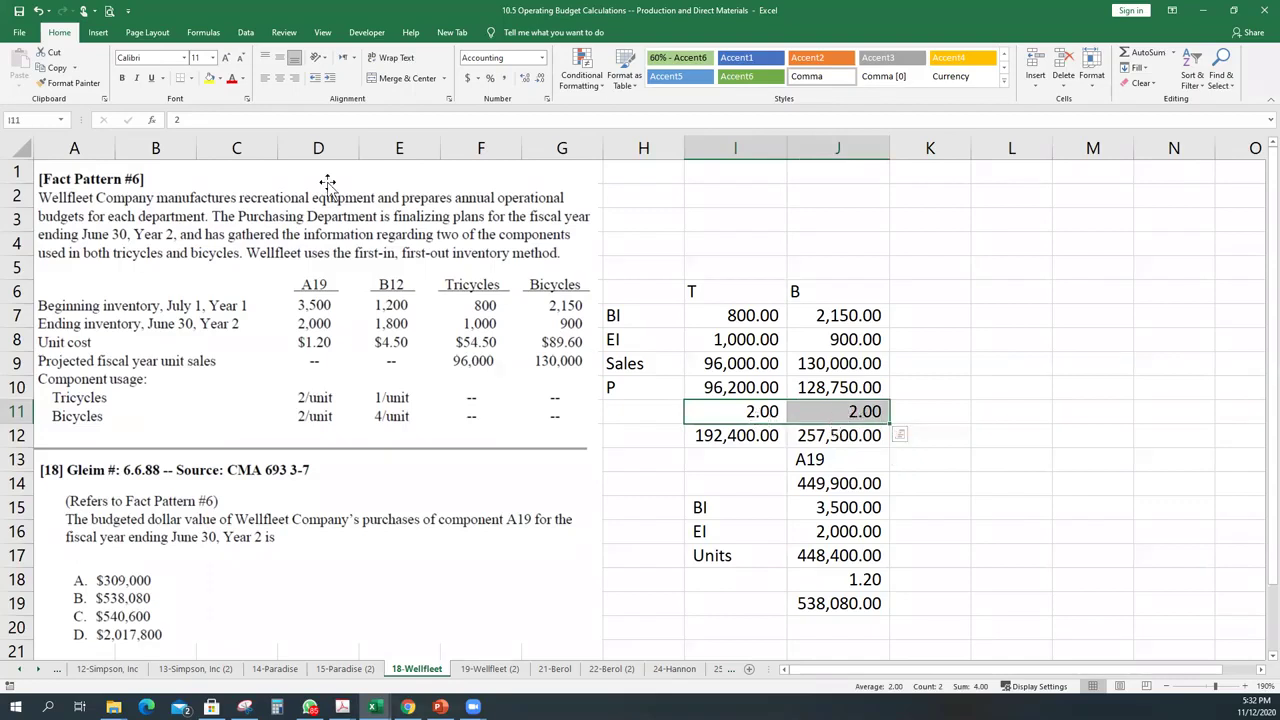
click(211, 78)
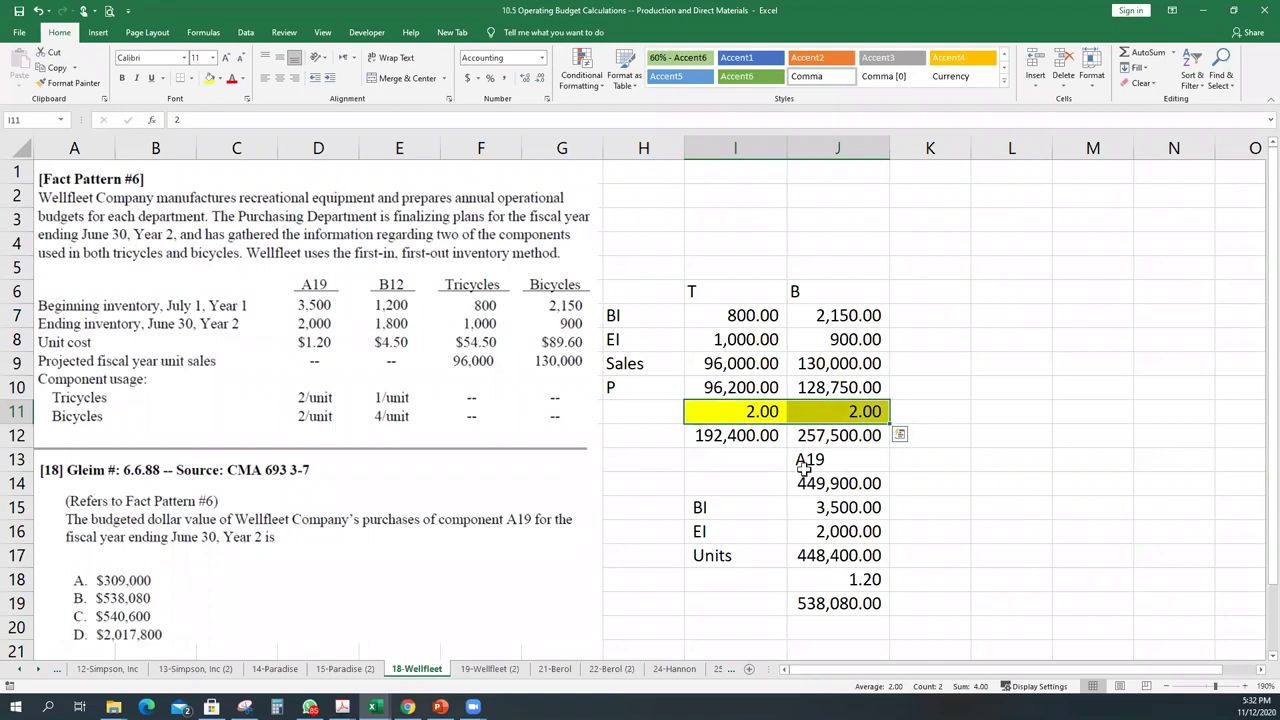
Review the tricycle and bicycle columns, the A19 usage and the dollar purchases on 18-Wellfleet against the fact pattern
click(760, 434)
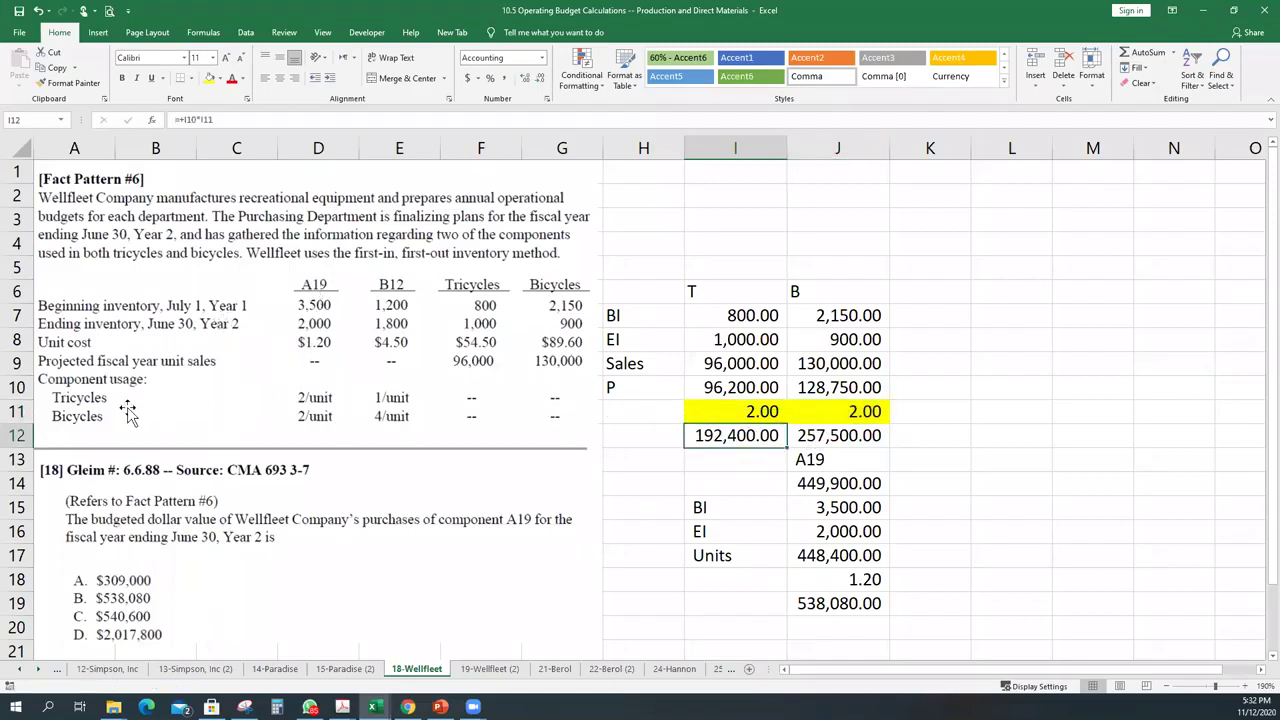
click(736, 300)
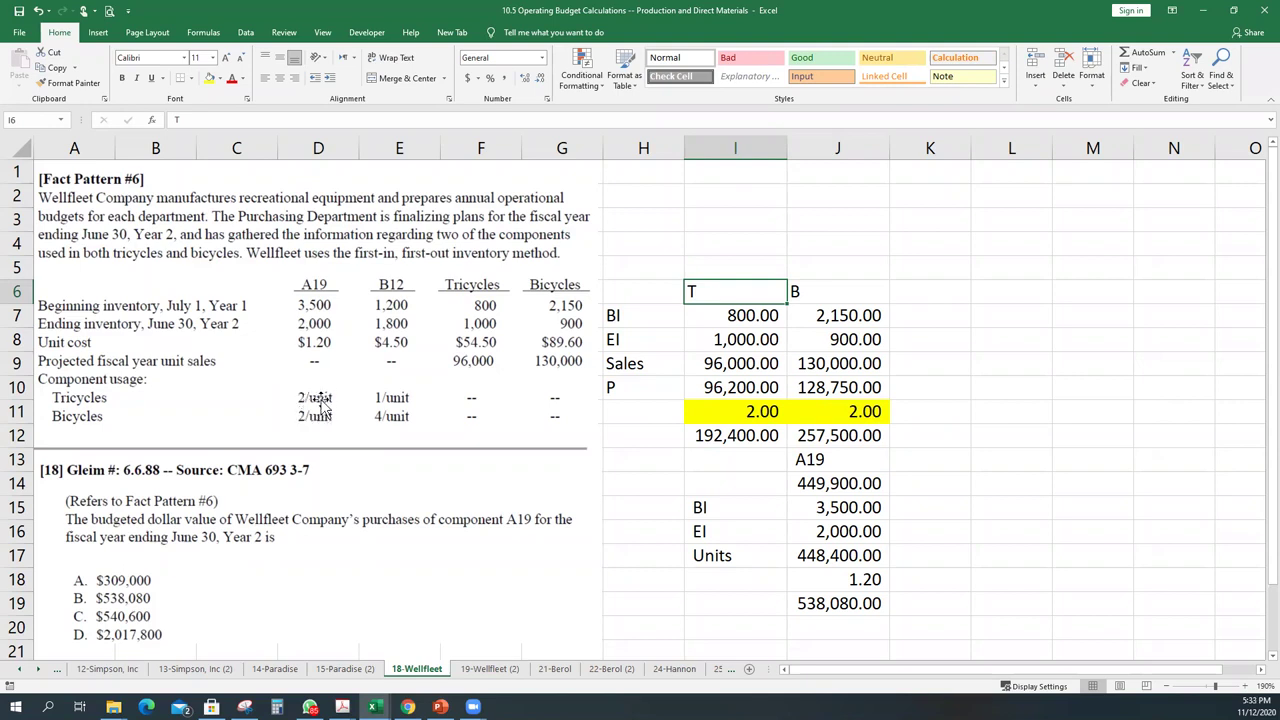
click(793, 290)
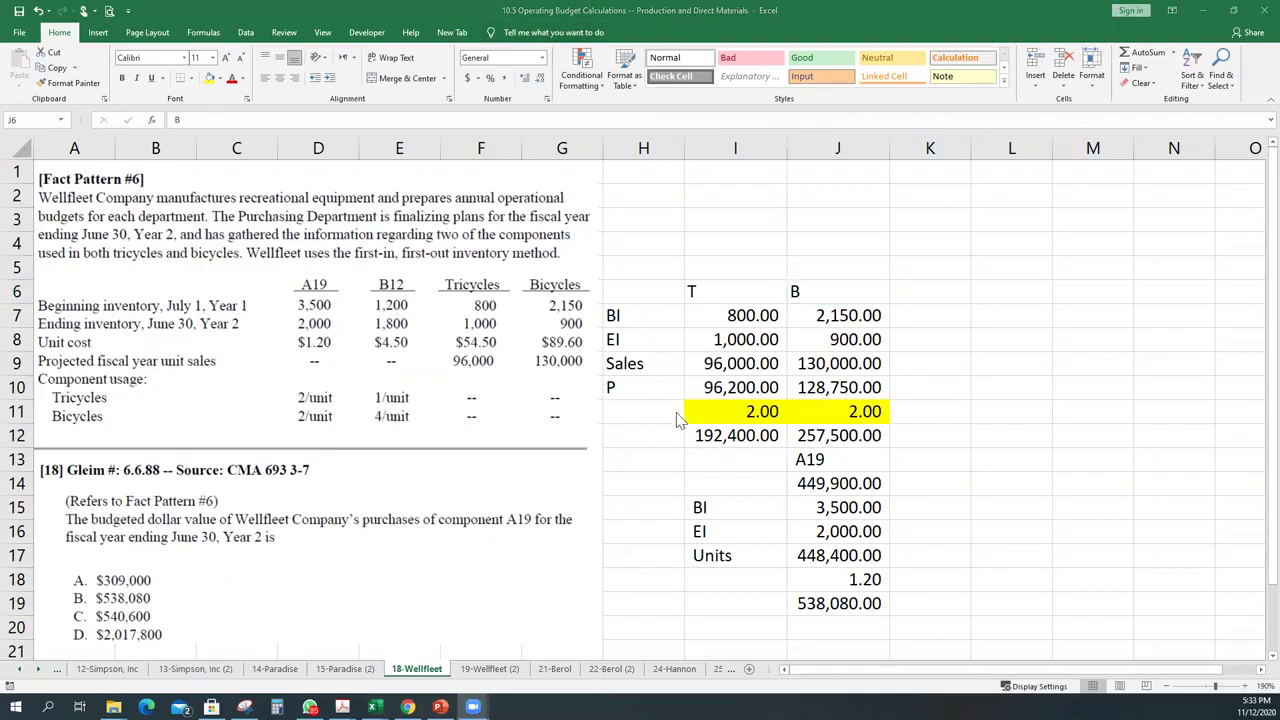
click(470, 455)
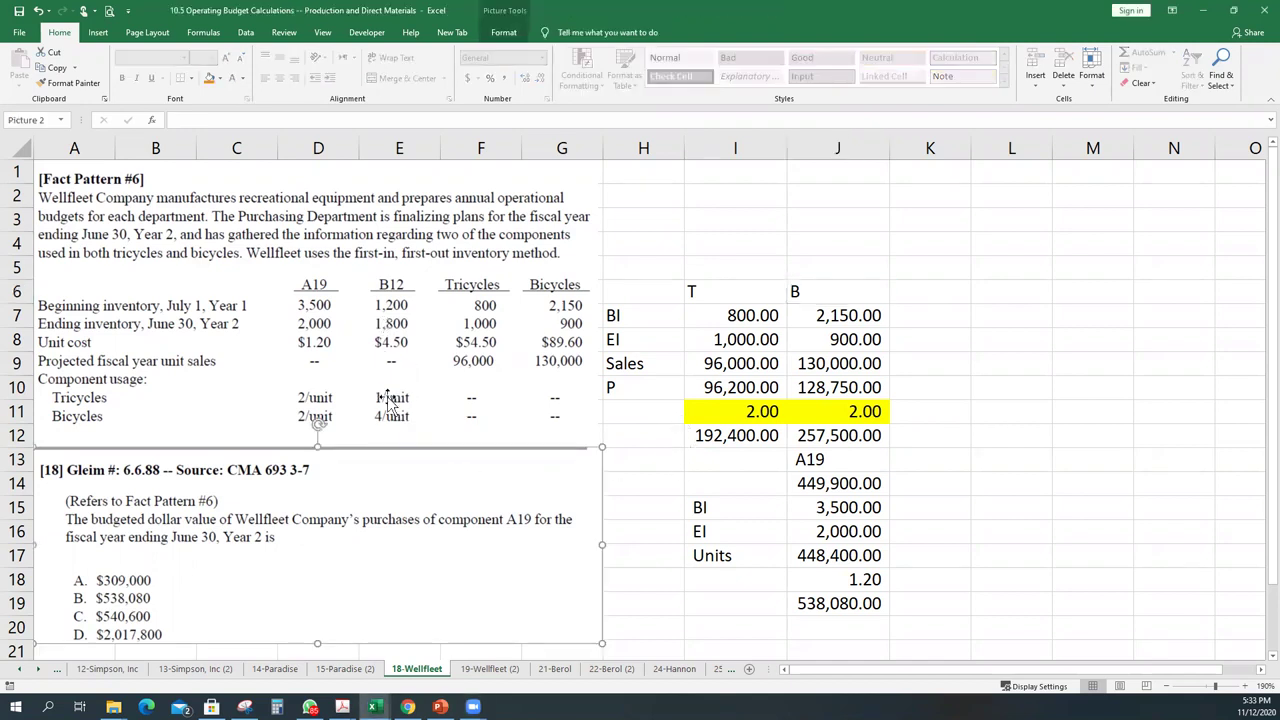
click(726, 460)
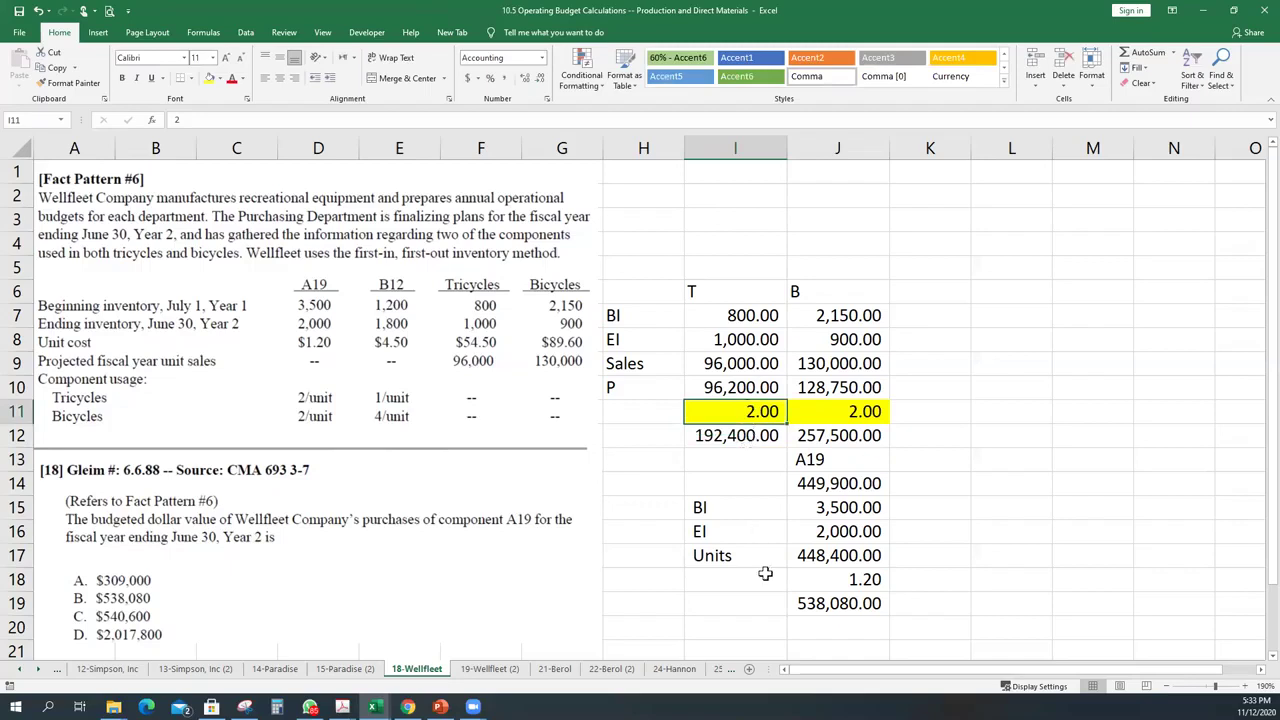
click(843, 600)
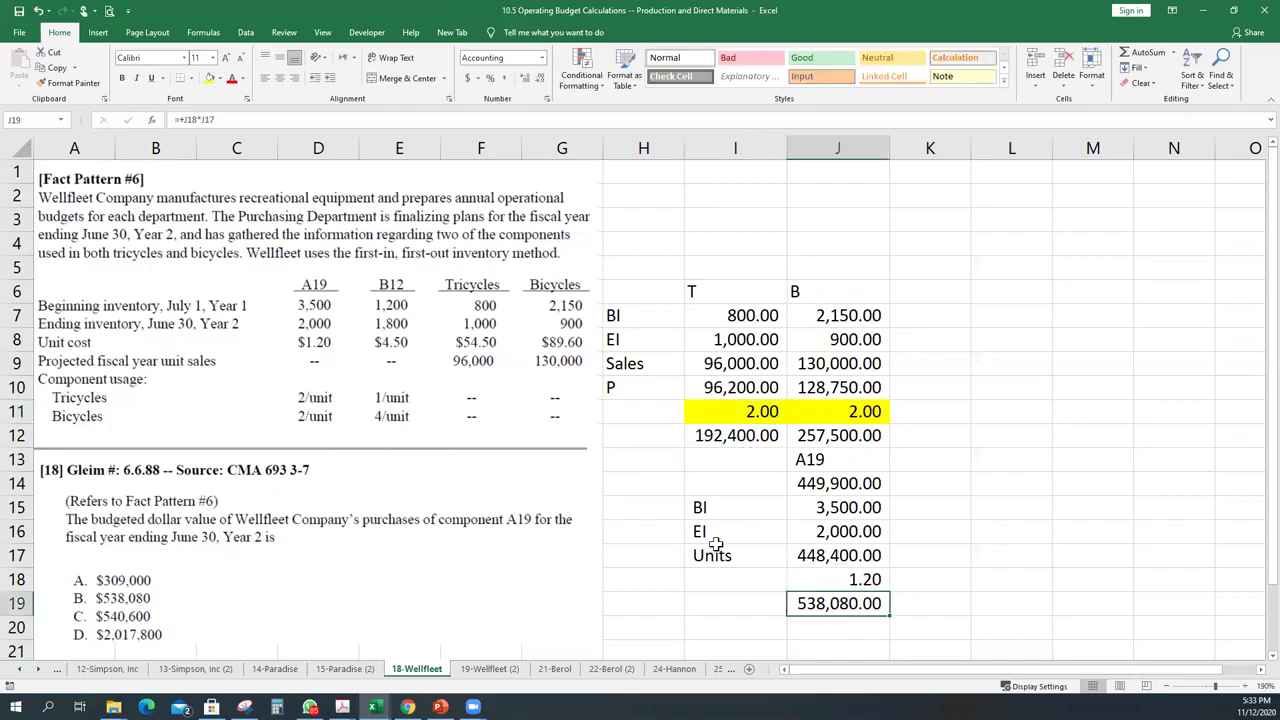
On the 19-Wellfleet (2) sheet, enter the column headings T in I8 and B in J8
click(489, 668)
drag(668, 352, 745, 351)
key(Delete)
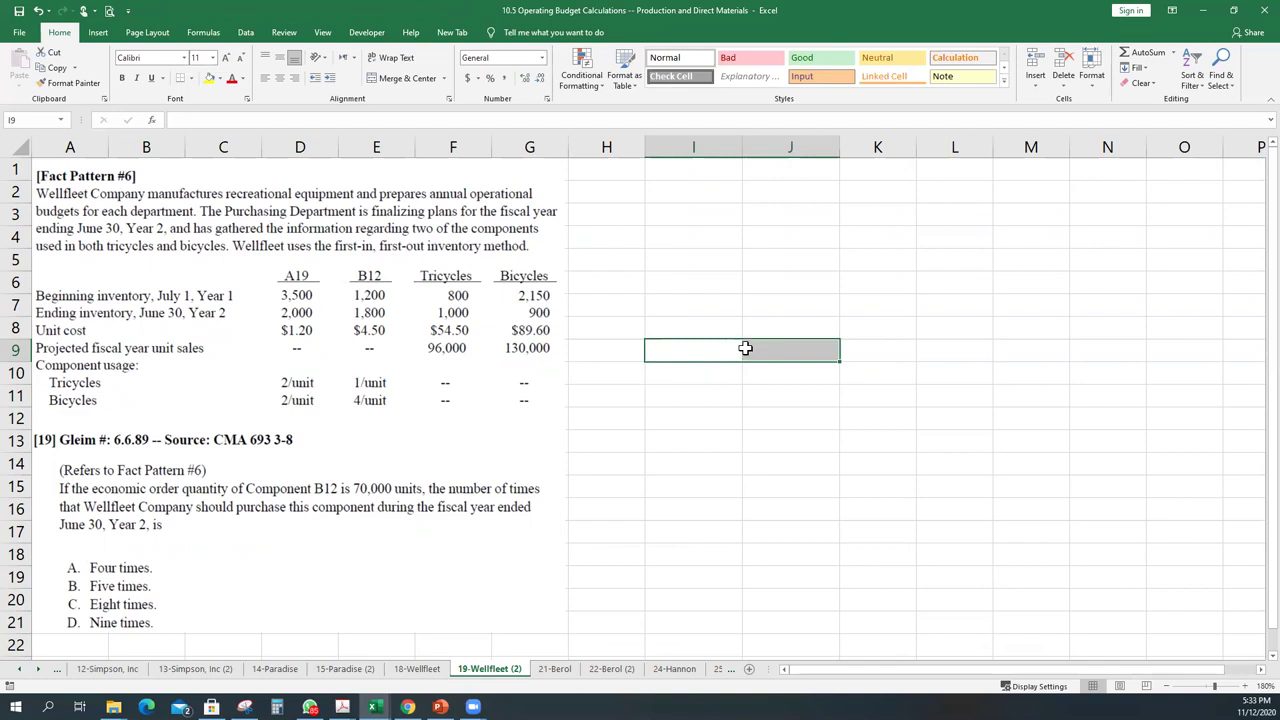
click(676, 333)
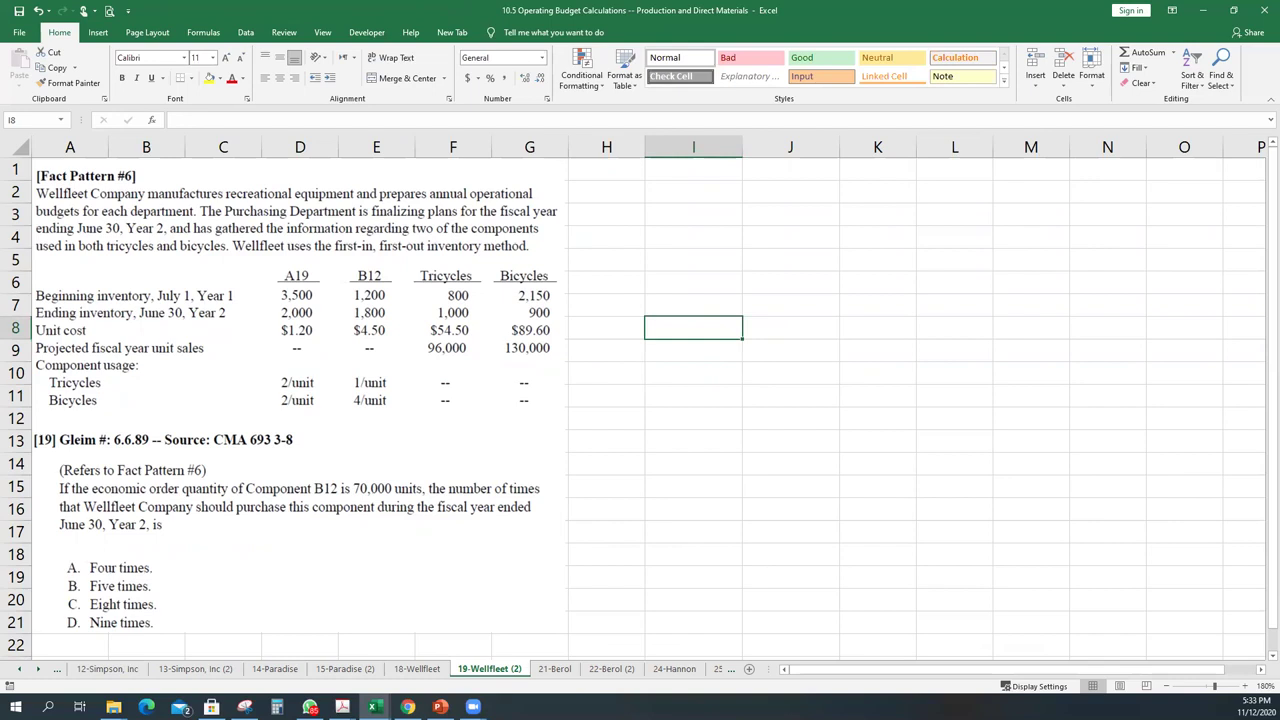
key(alt+Tab)
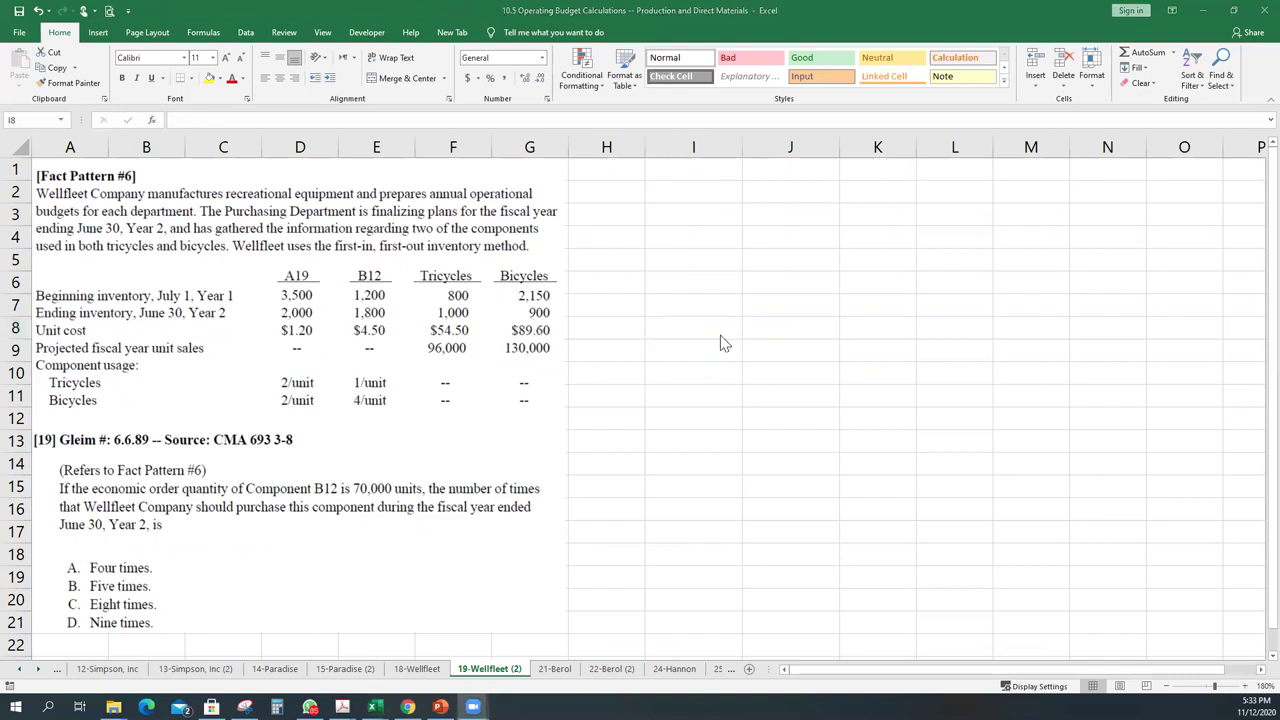
click(690, 336)
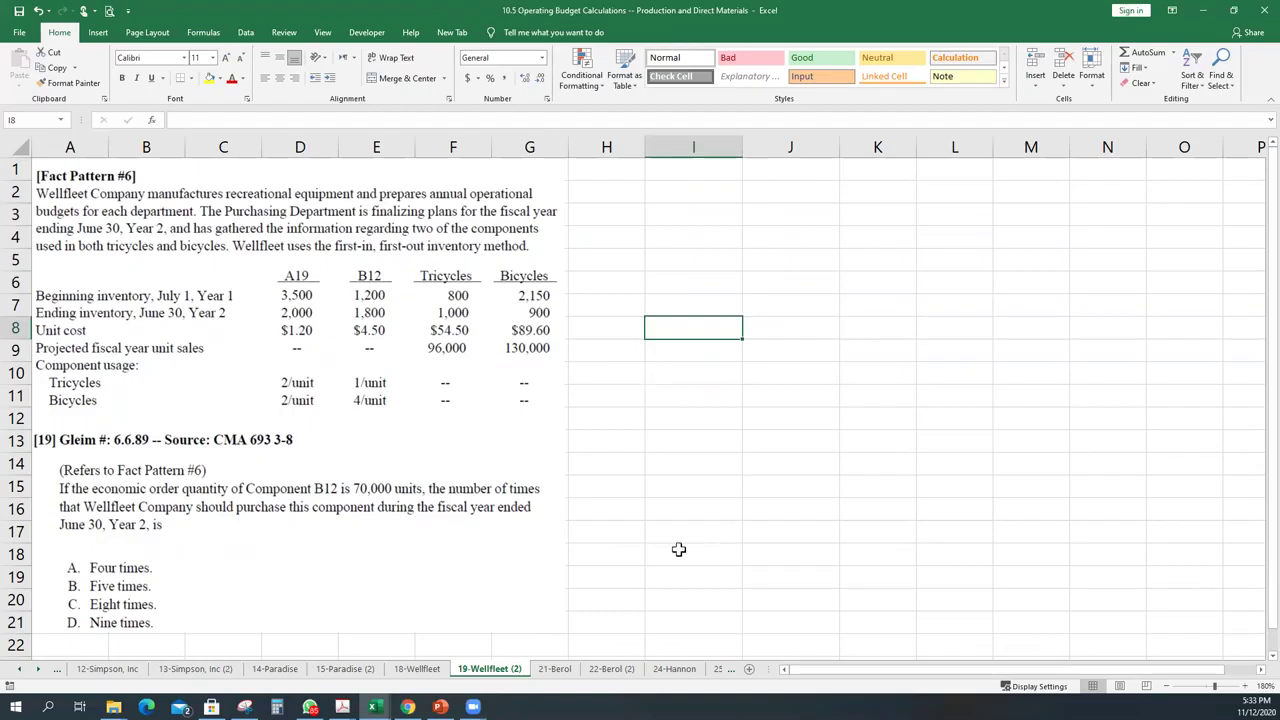
text(T)
key(Tab)
text(B)
key(Down)
key(Left)
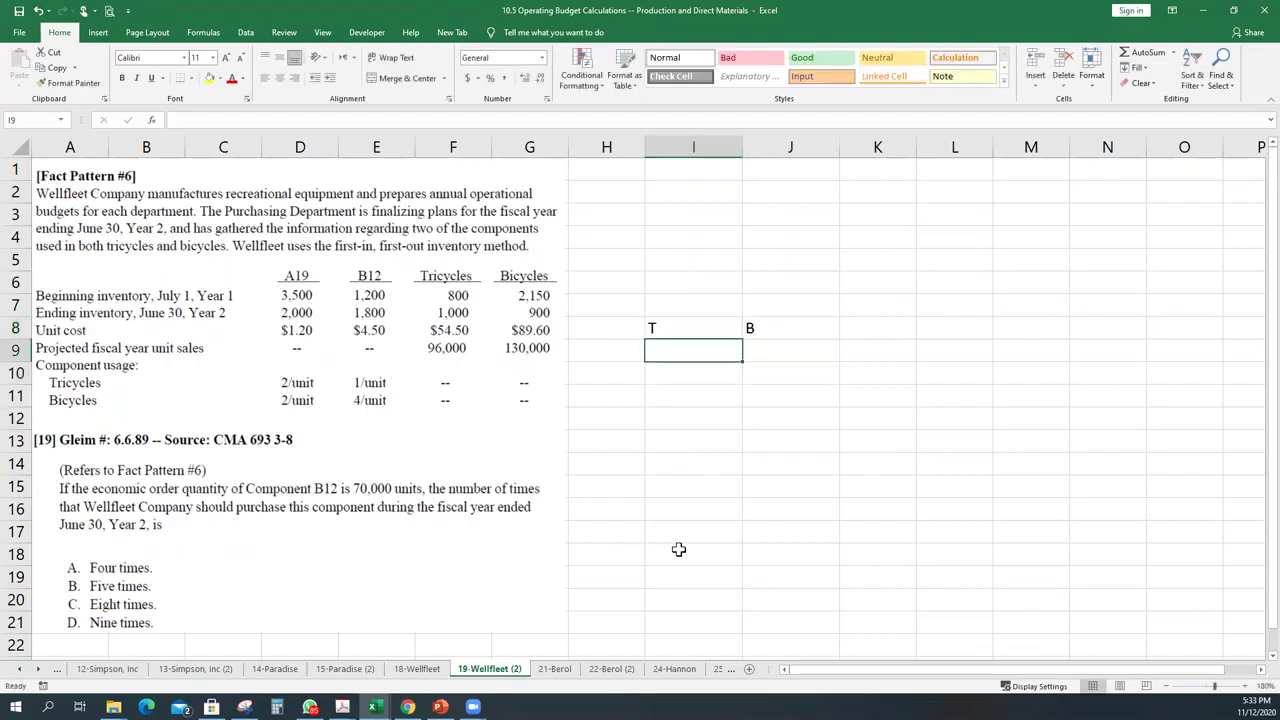
Fill row 9 with the label Bi in H9 and beginning inventories of 800 in I9 and 2150 in J9
key(Left)
text(Bi)
key(Return)
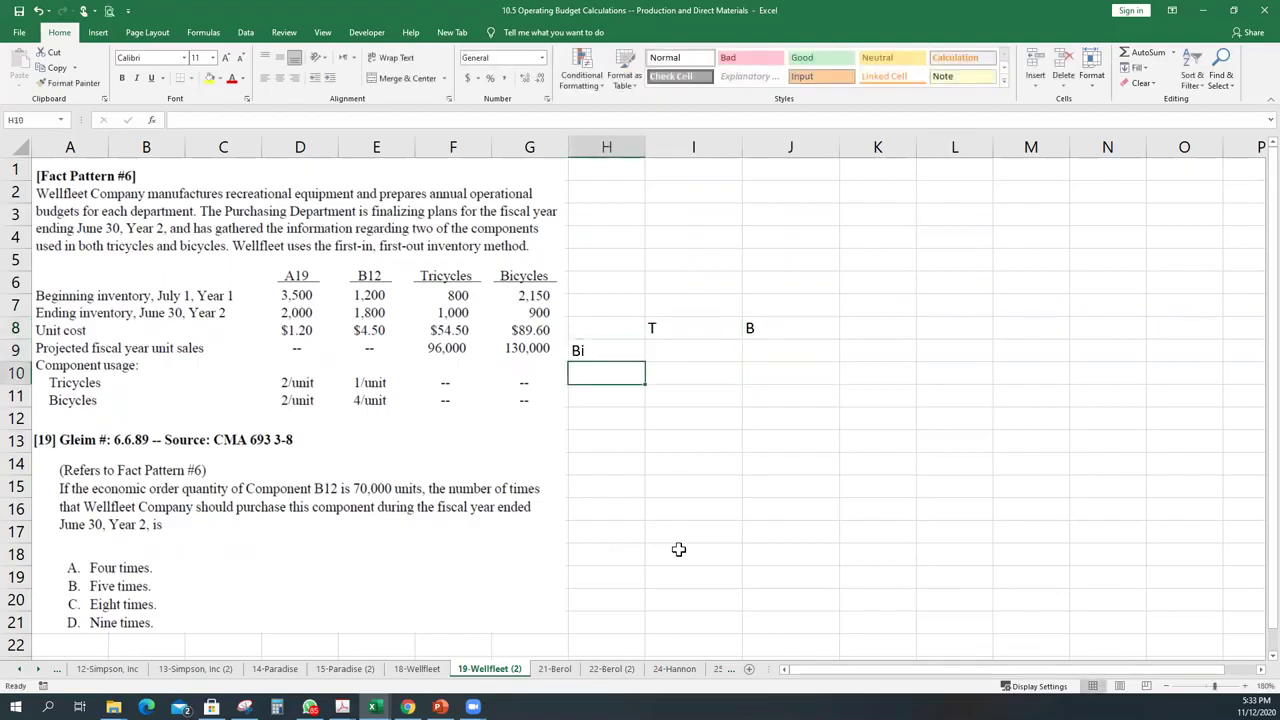
key(Up)
key(Right)
text(800)
key(Right)
text(2150)
key(Return)
Fill row 10 with the label EI in H10 and ending inventories of 1,000 in I10 and 900 in J10
key(Left)
key(Left)
text(El)
key(Return)
key(Up)
key(Right)
text(1,000)
key(Right)
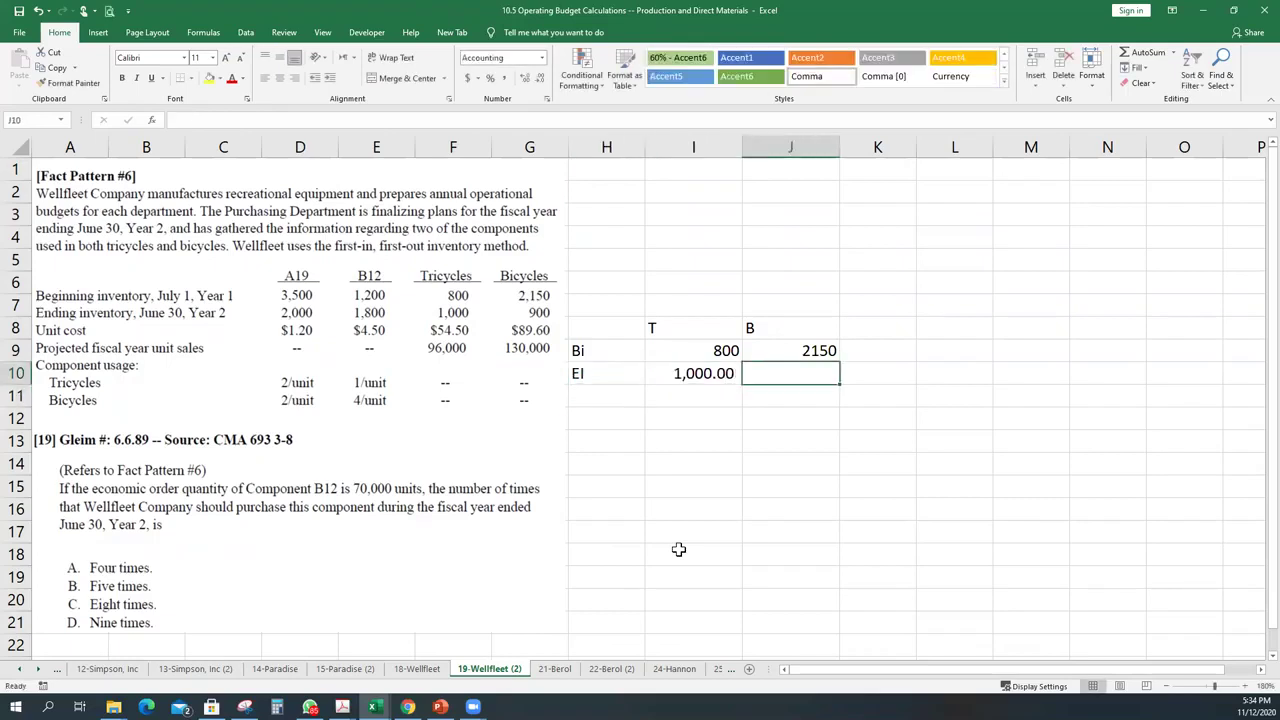
text(900)
key(Return)
Fill row 11 with the label Sales in H11 and unit sales of 96000 in I11 and 130000 in J11
key(Left)
key(Left)
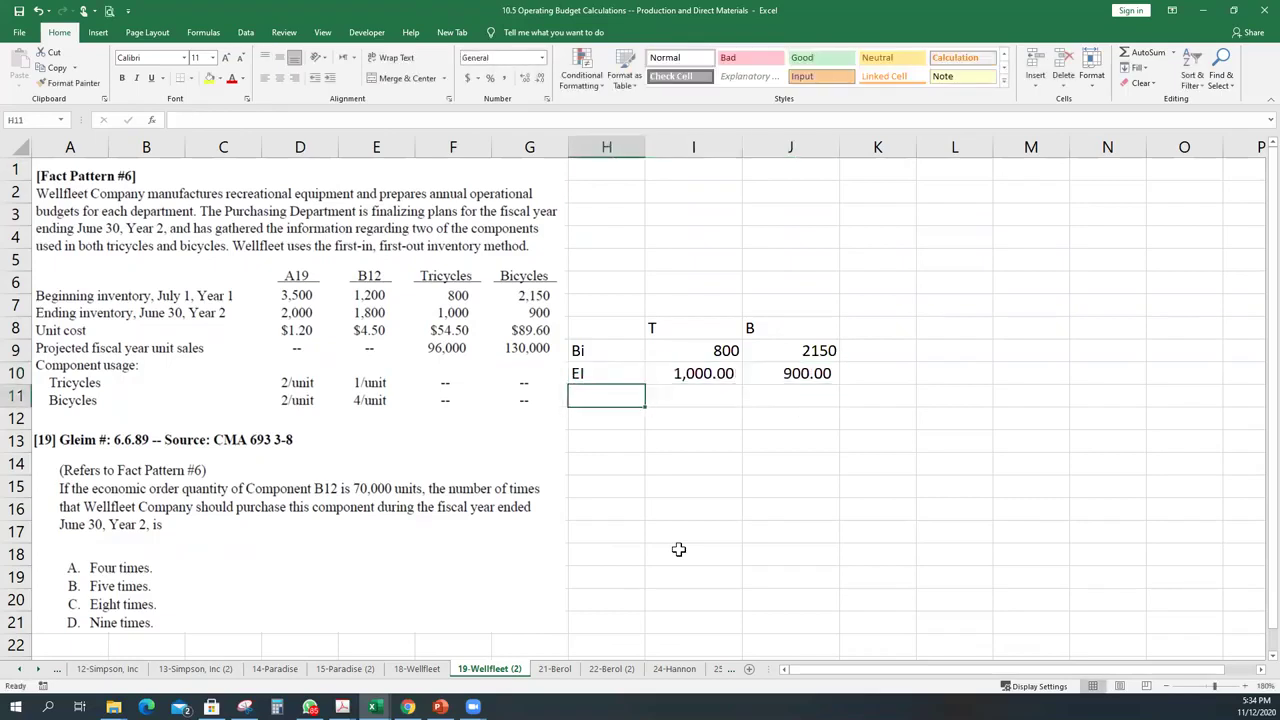
text(Sales)
key(Right)
text(96000)
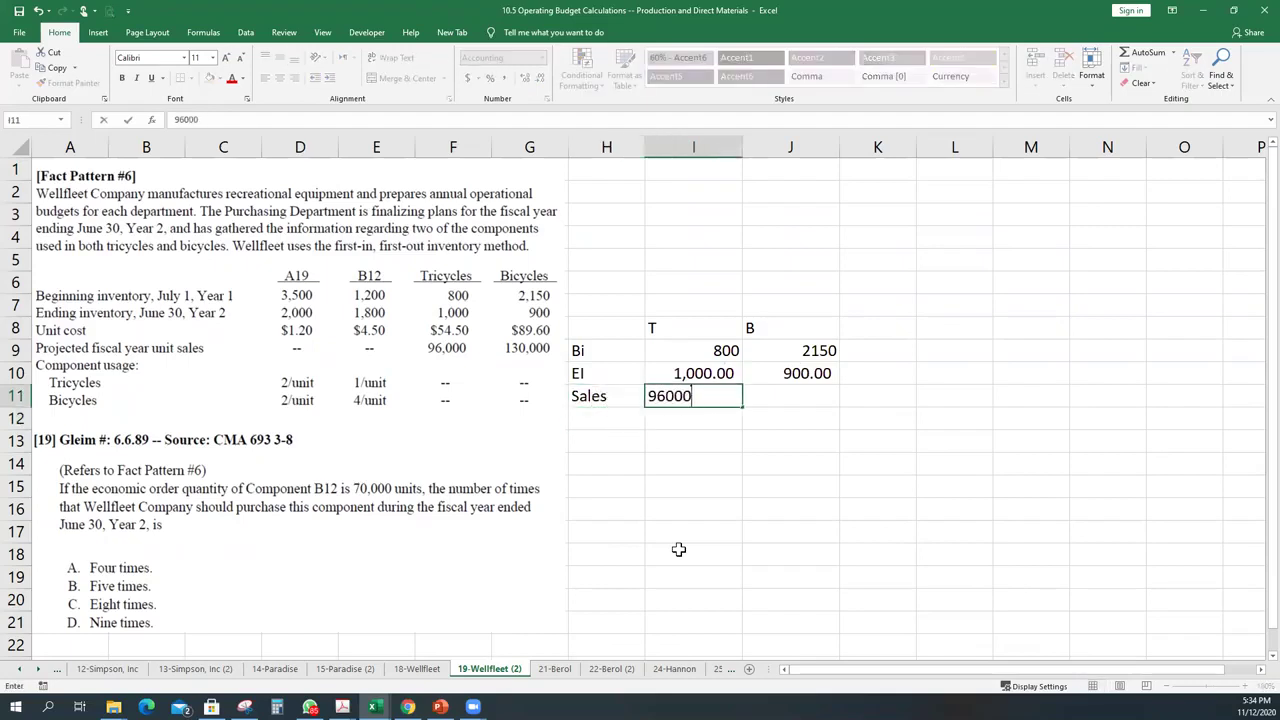
key(Right)
text(130000)
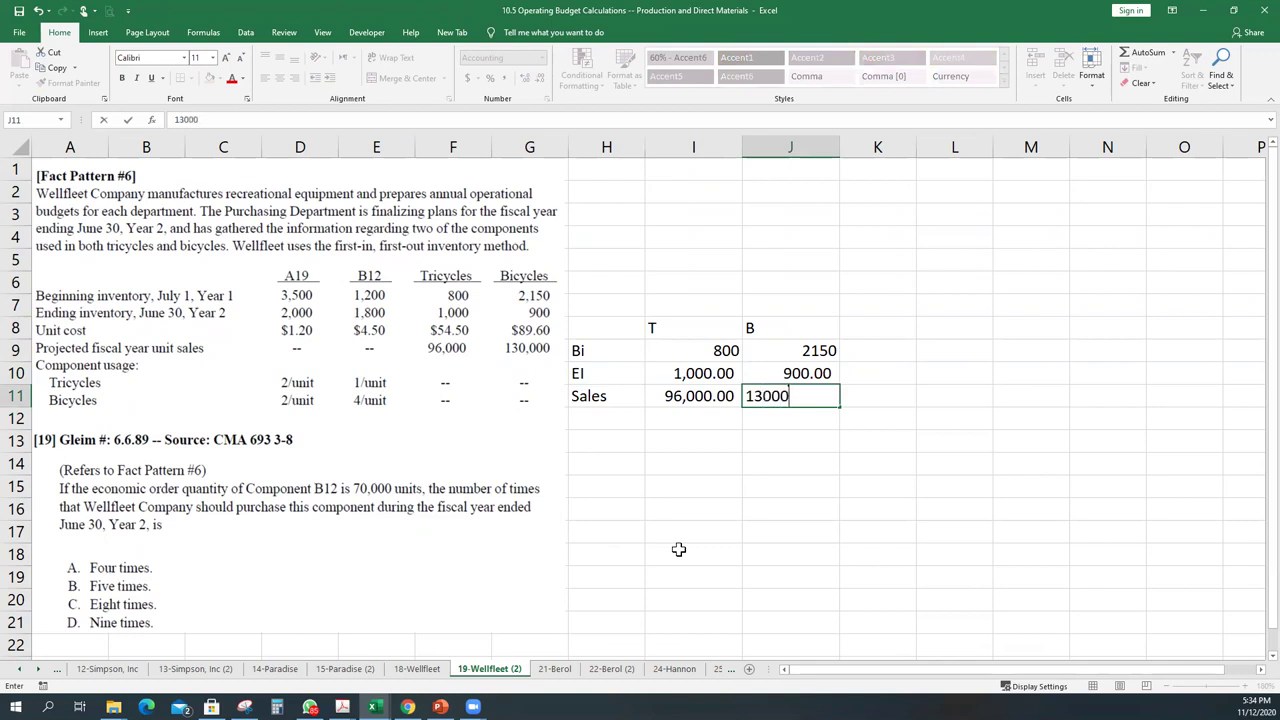
key(Return)
click(342, 707)
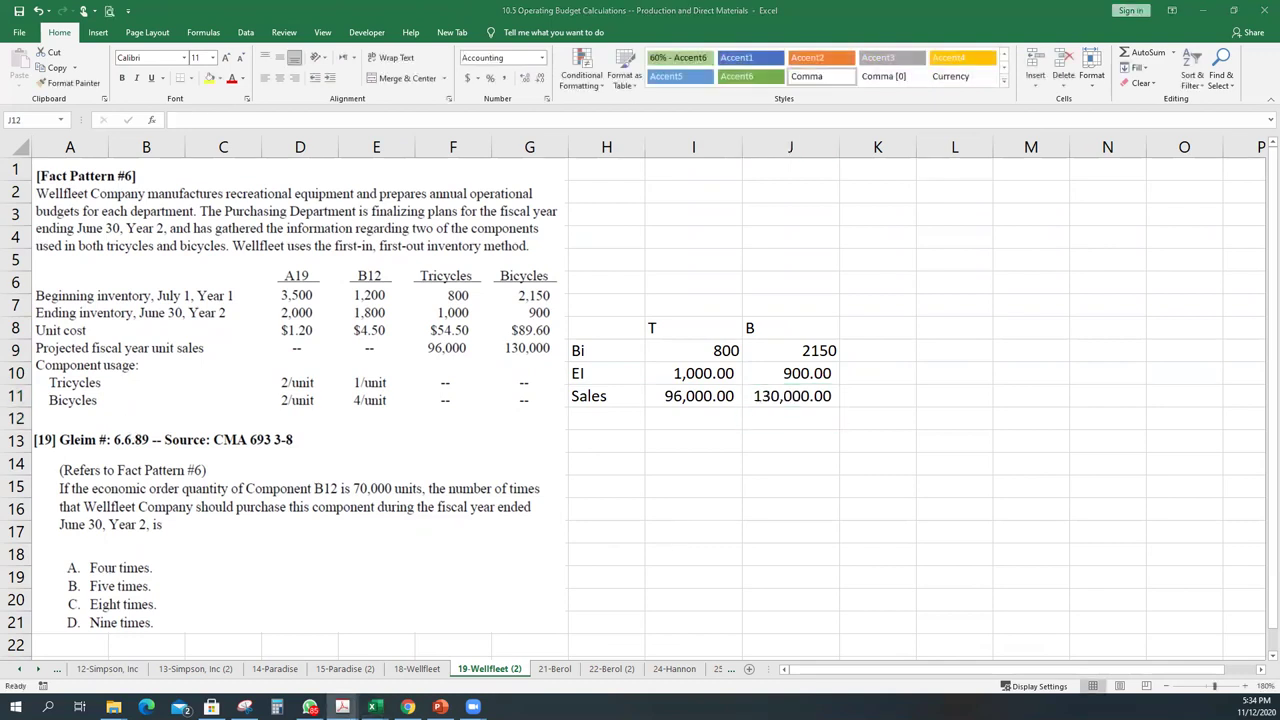
Compute tricycle production in I12 with the formula +I11+I10-I9
click(664, 421)
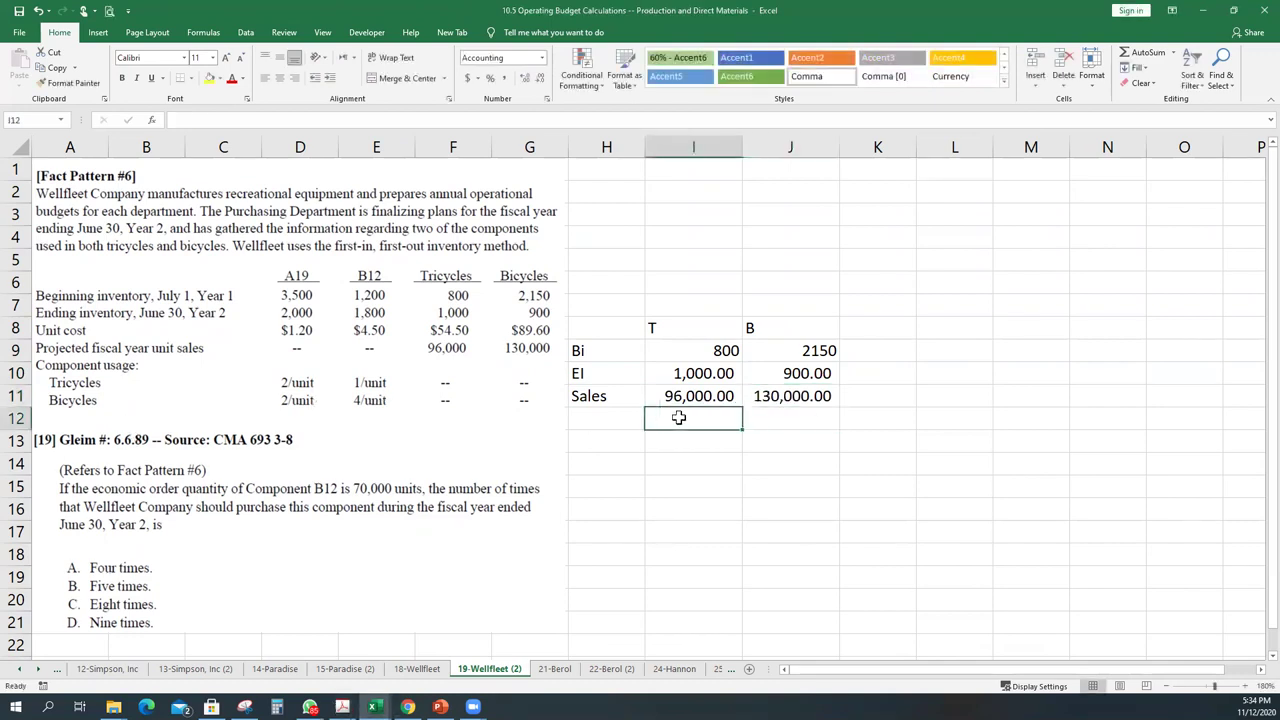
text(+)
key(Up)
text(+)
key(Up)
key(Up)
text(-)
key(Up)
key(Up)
key(Up)
key(Return)
Copy the production formula from I12 to J12 for bicycles
click(678, 420)
key(ctrl+c)
key(Right)
key(Return)
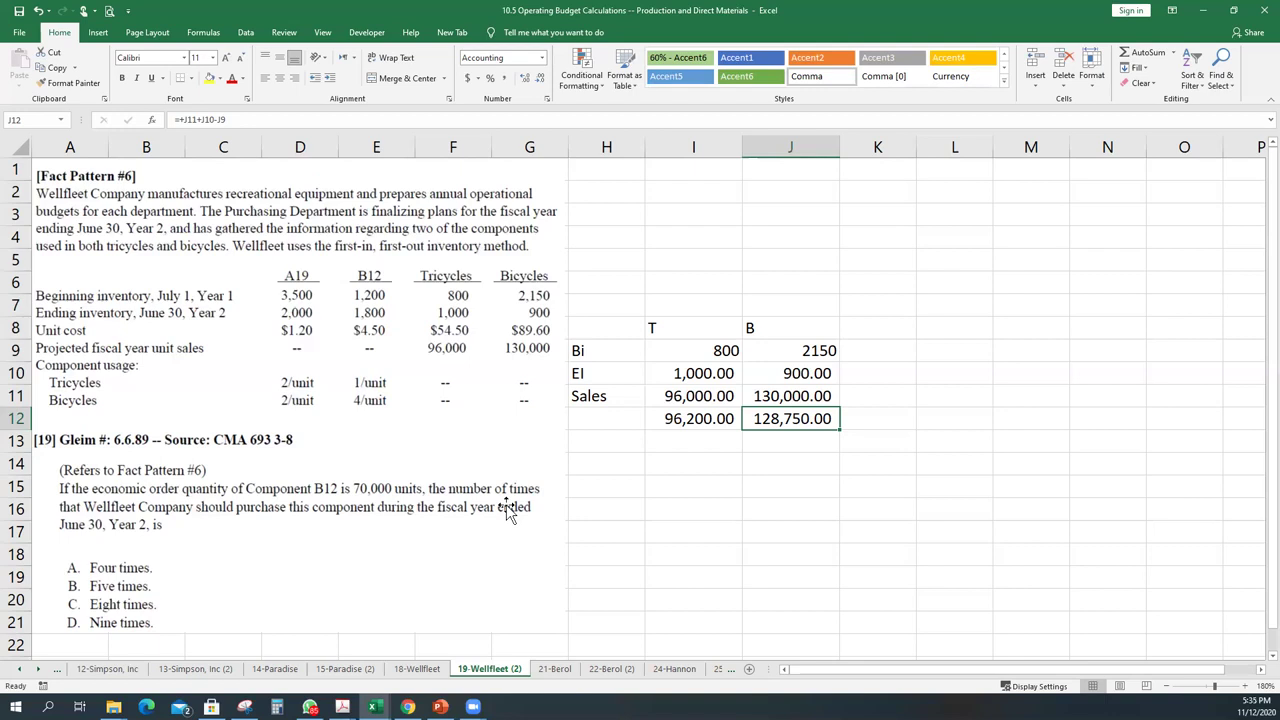
key(Return)
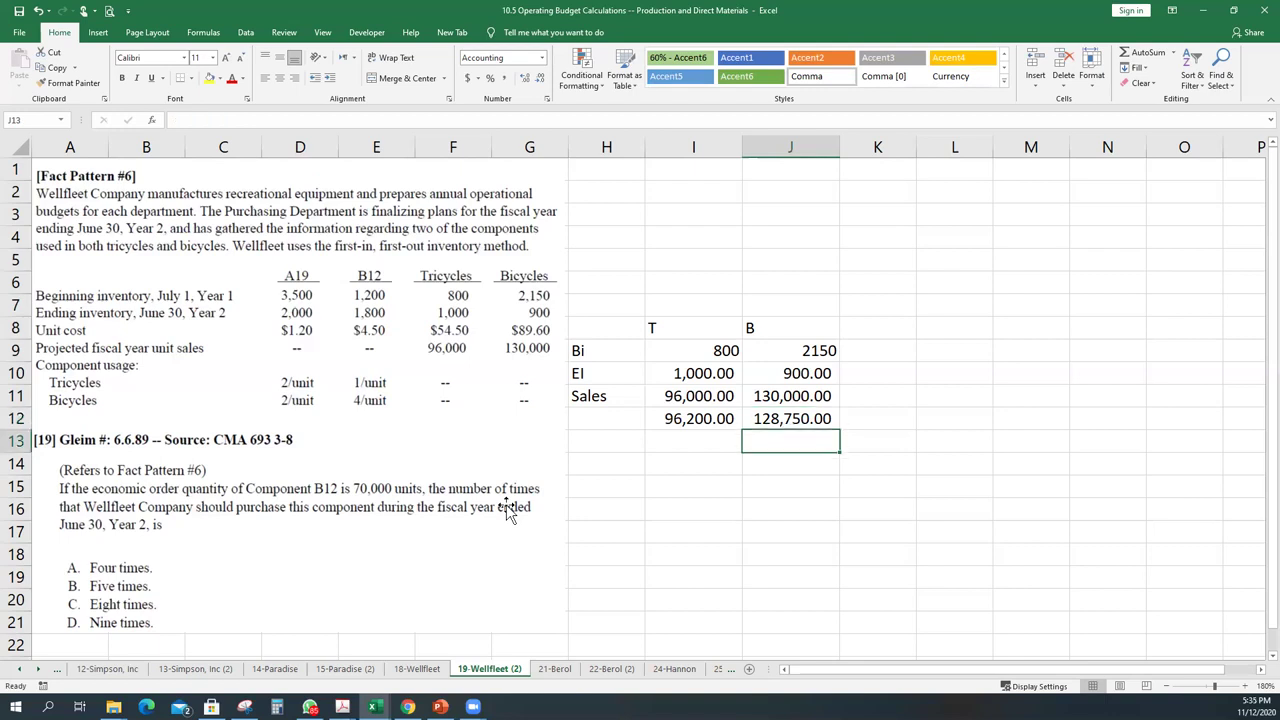
key(Left)
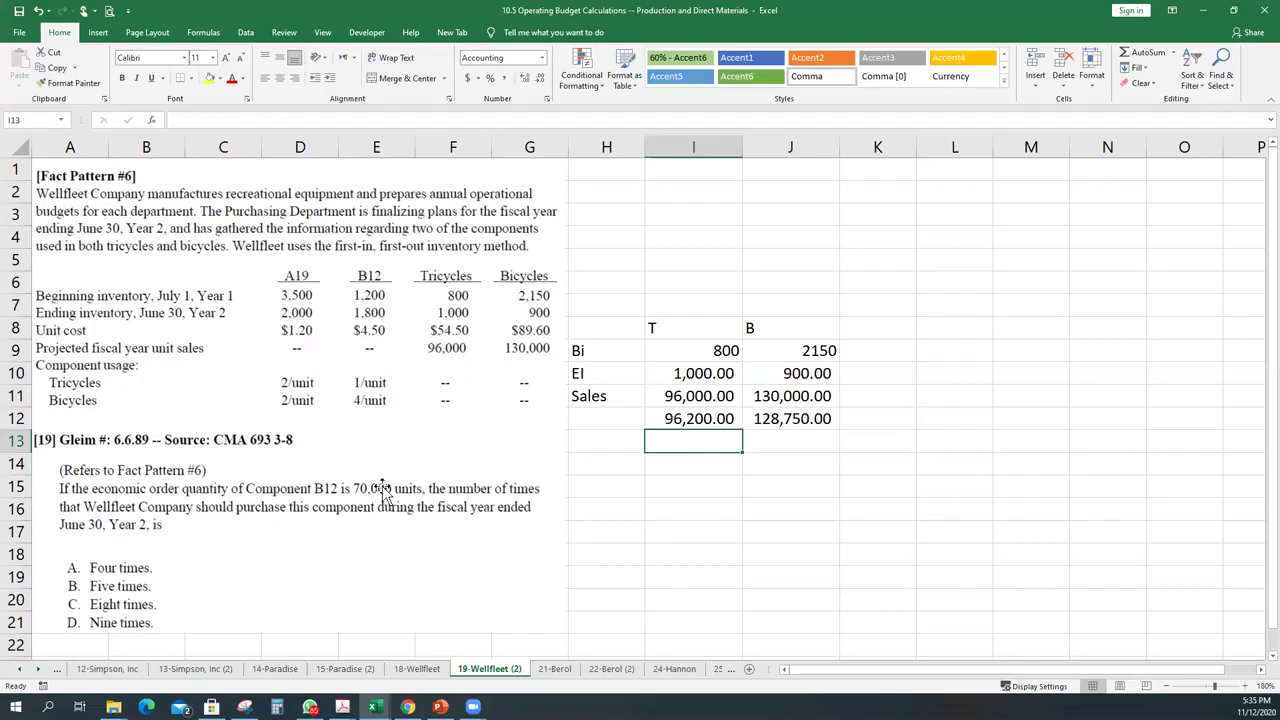
key(Up)
key(Right)
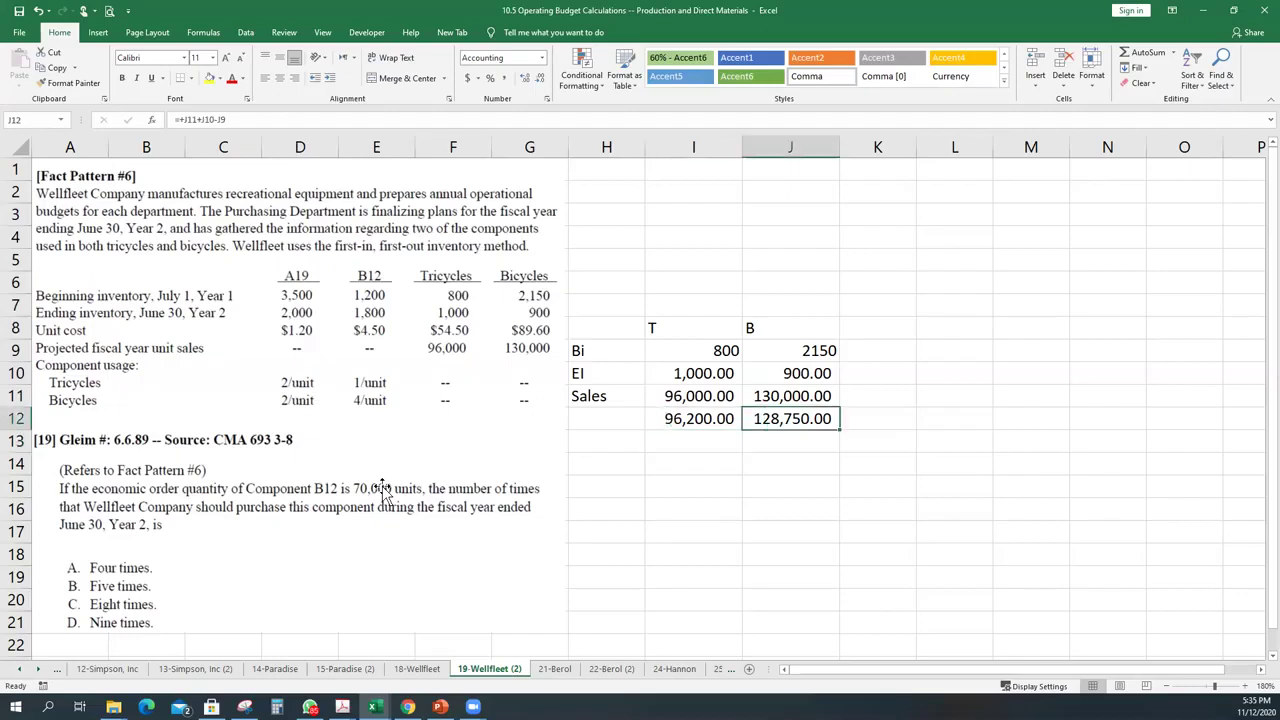
key(Left)
key(Down)
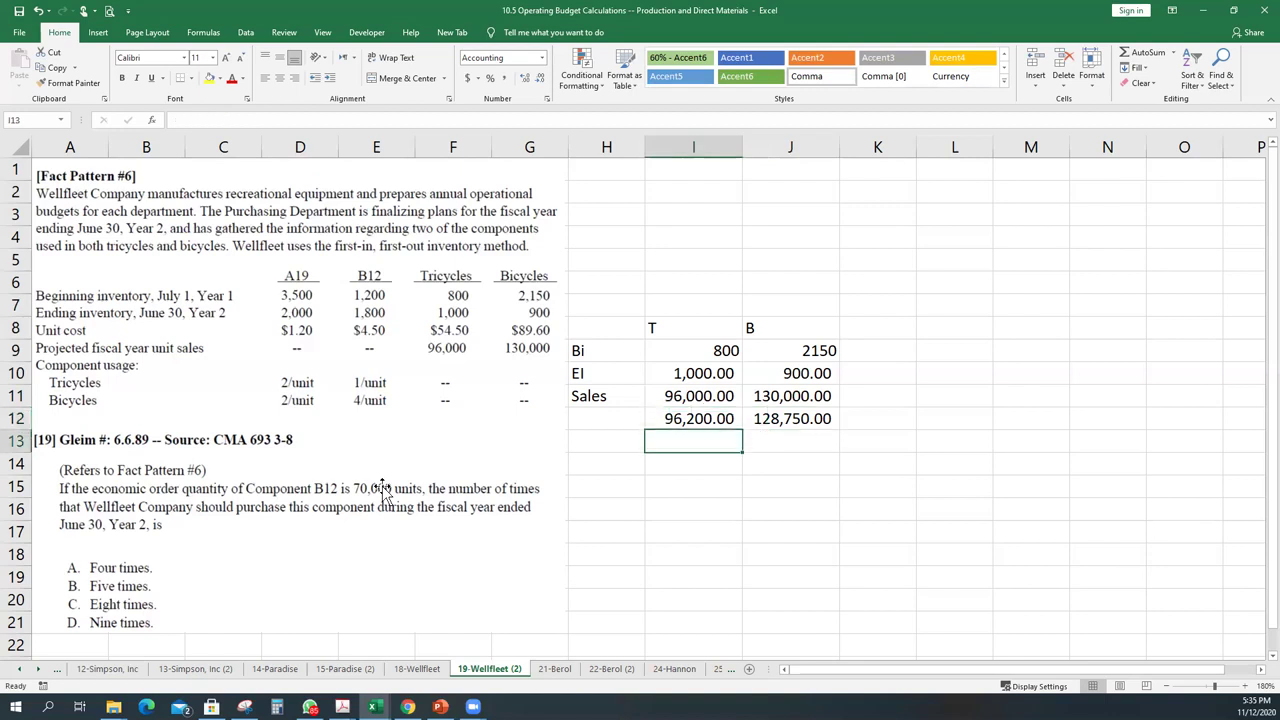
Enter component B12's usage per unit in row 13: 1 for tricycles in I13 and 4 for bicycles in J13
click(656, 326)
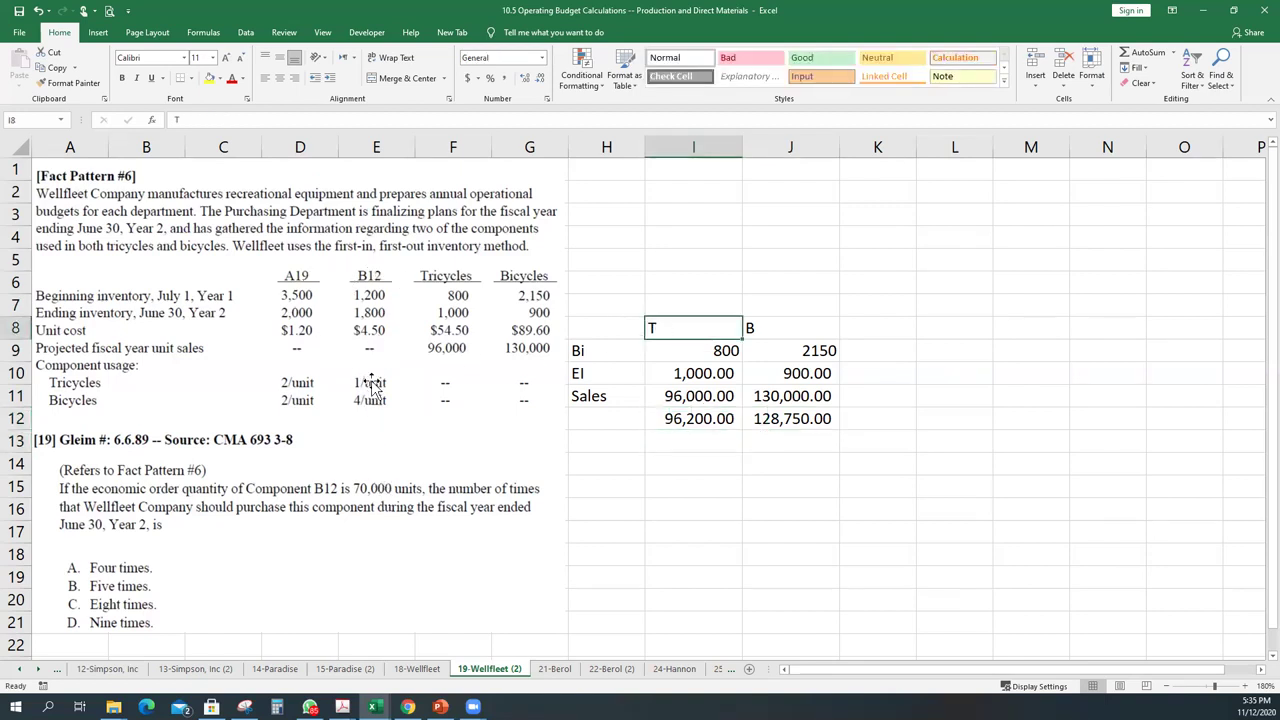
click(689, 446)
text(1)
key(Return)
click(689, 448)
key(Right)
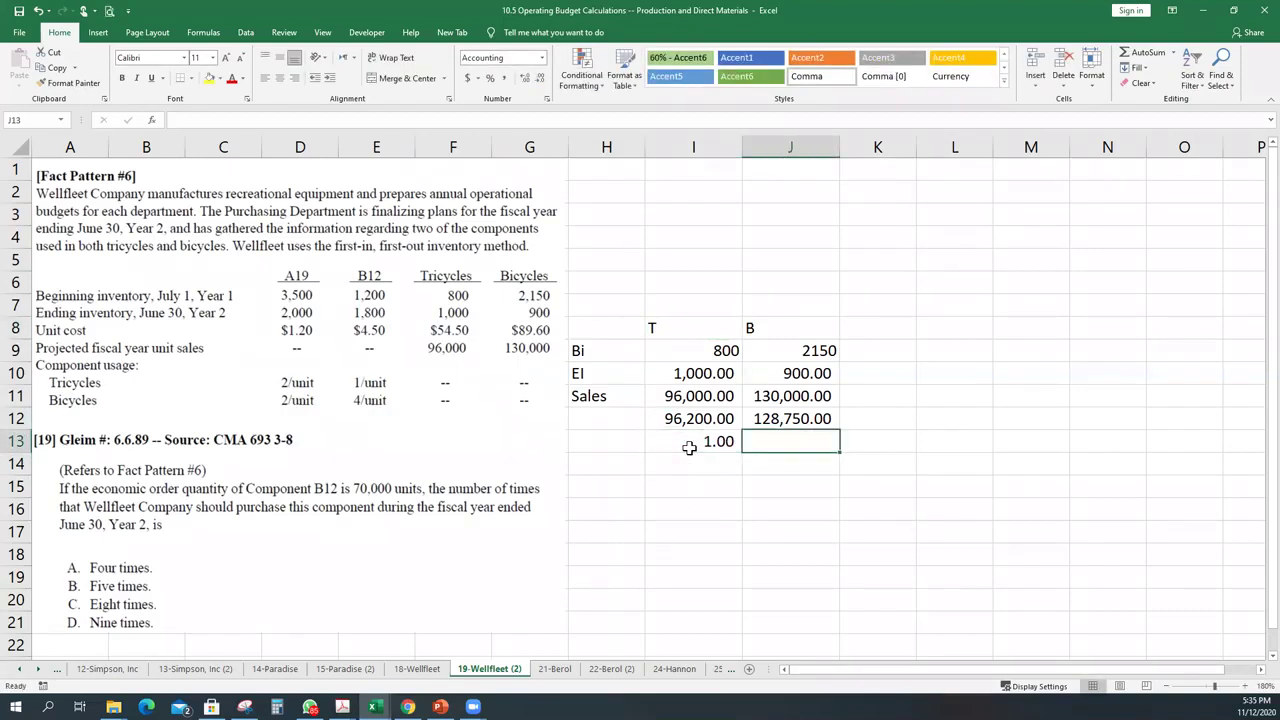
text(4)
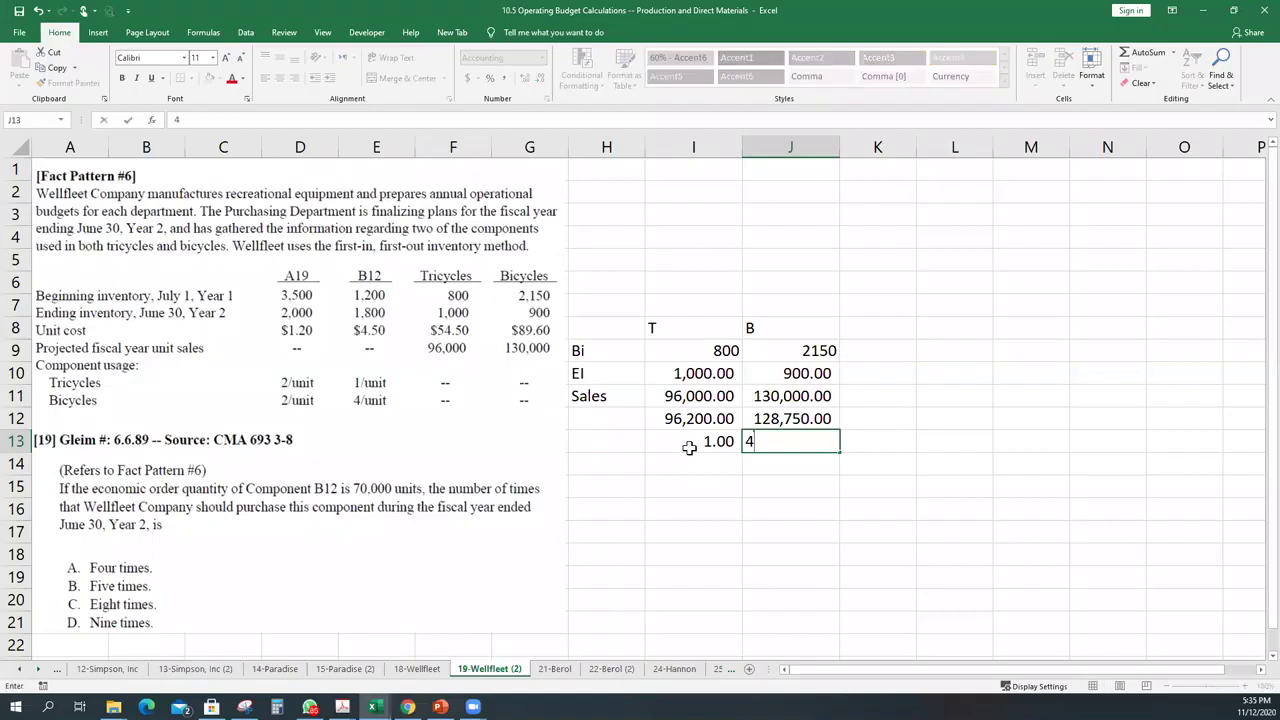
key(Return)
Compute the B12 units needed for tricycles in I14 with +I12*I13
key(Left)
text(+)
key(Up)
key(Up)
text(*)
key(Up)
key(Return)
Copy the B12 requirement formula from I14 to J14 for bicycles
key(Up)
key(ctrl+c)
key(Right)
key(ctrl+v)
key(Return)
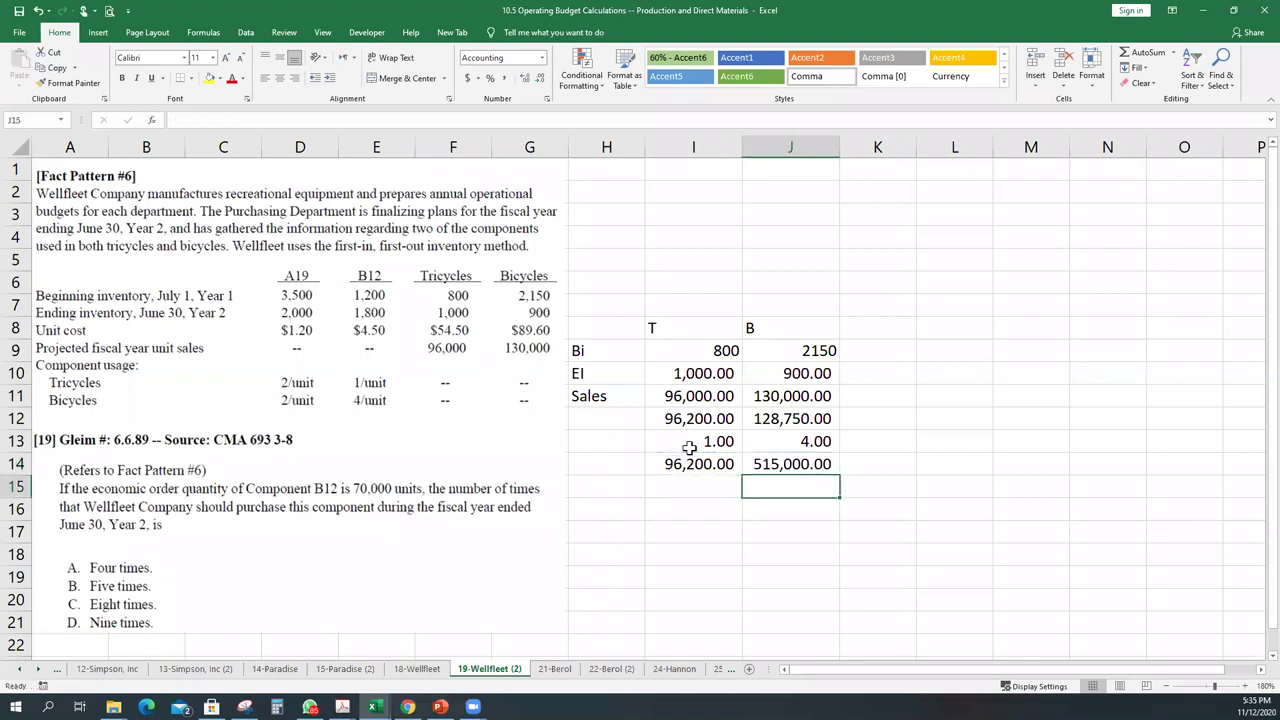
Total the B12 requirement for both products in J15 with +J14+I14
text(+)
key(Up)
text(+)
key(Up)
key(Left)
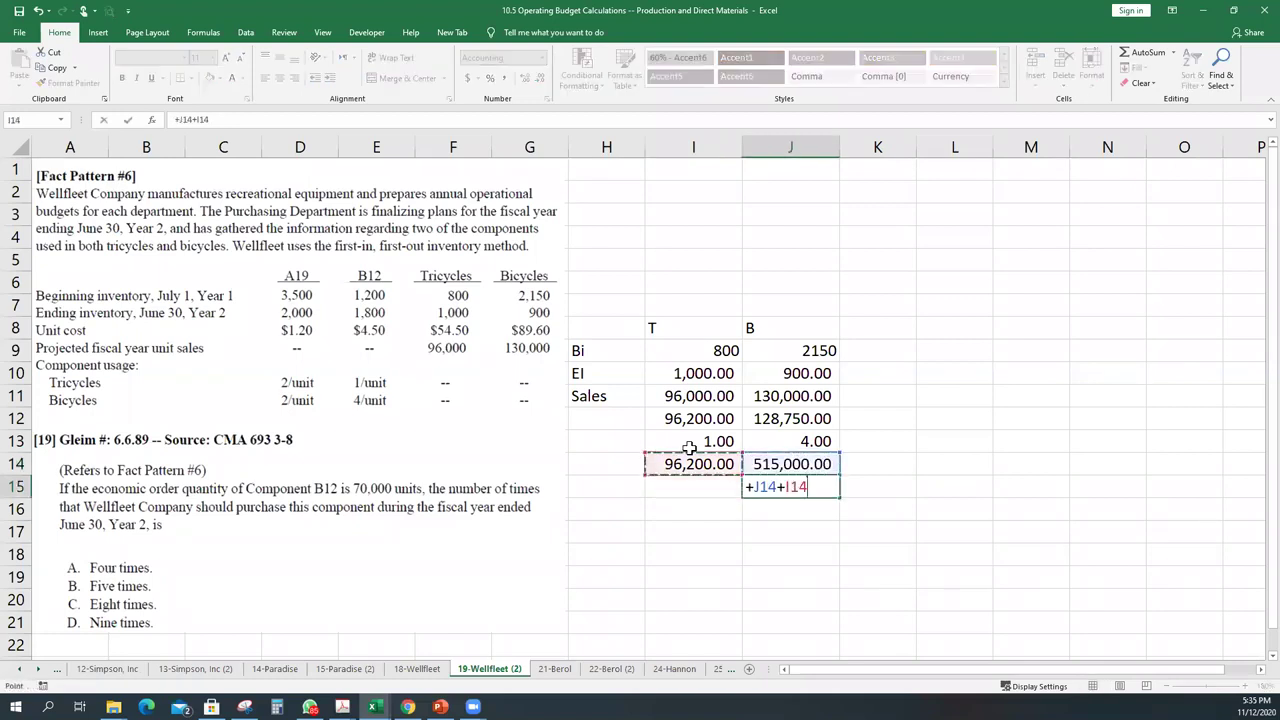
key(Return)
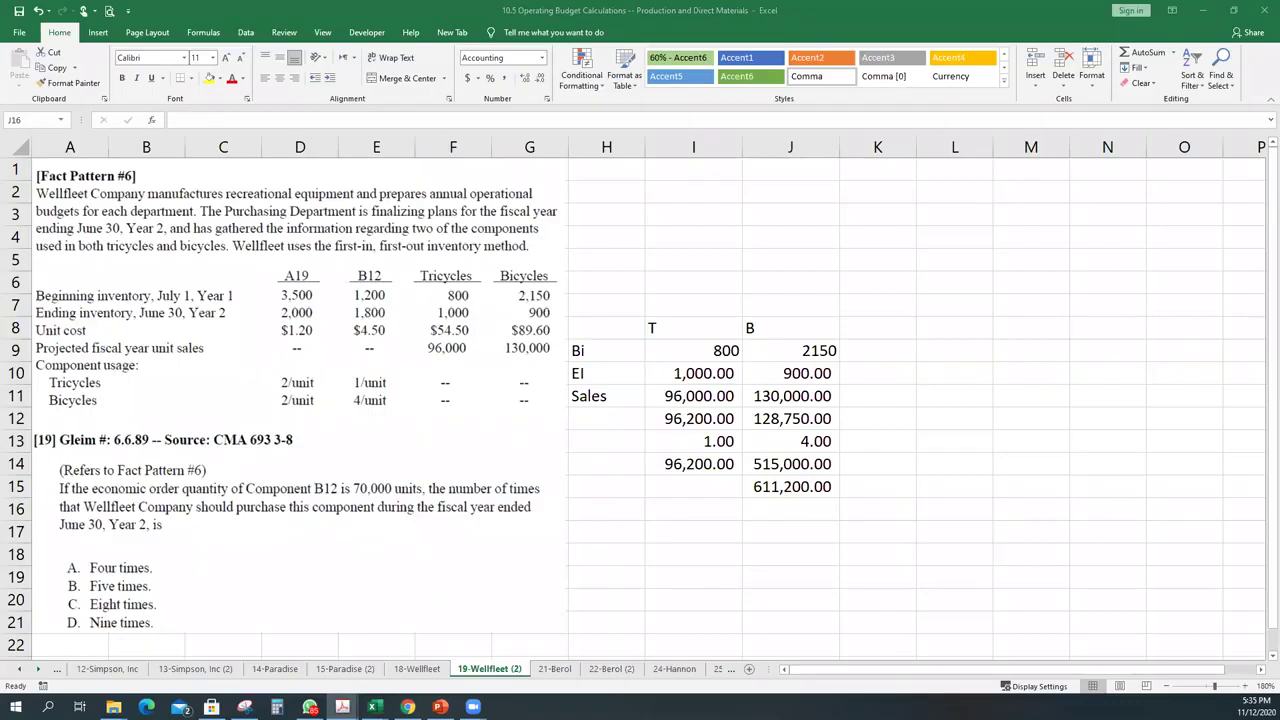
click(784, 512)
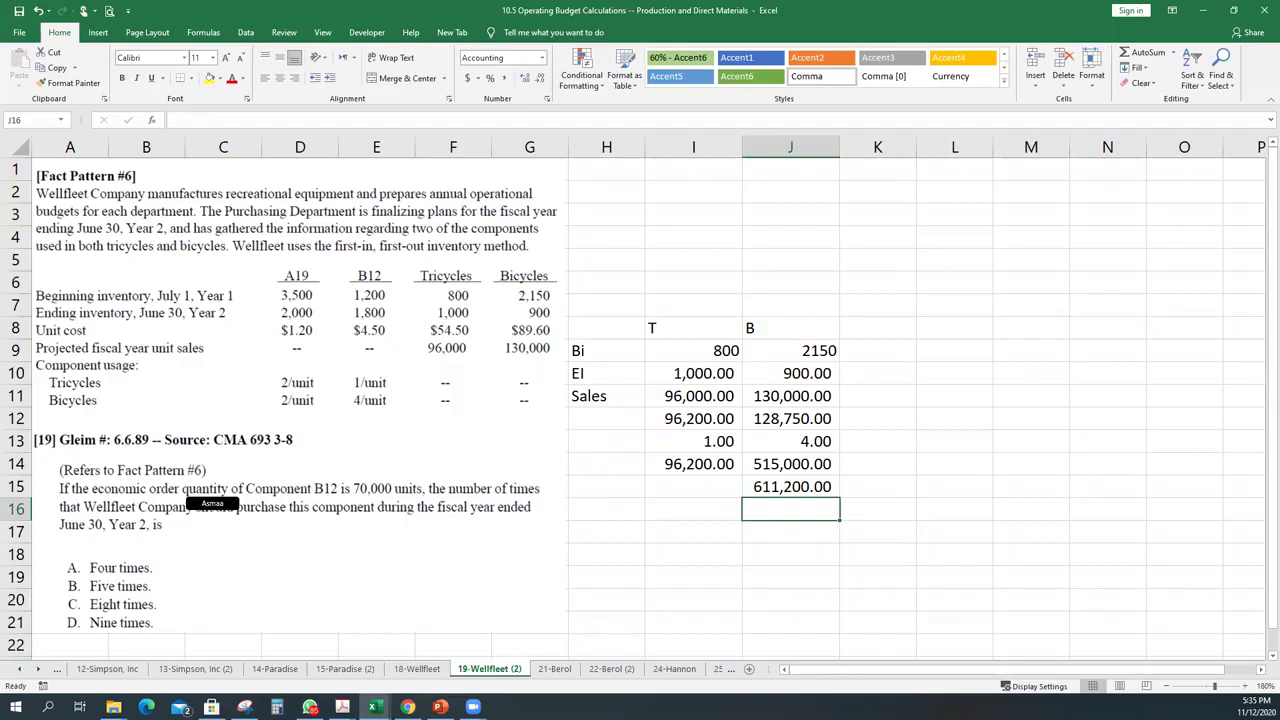
Label I16 as BI and enter 800 beside it in J16
click(693, 509)
text(BI)
key(Tab)
text(800)
key(Return)
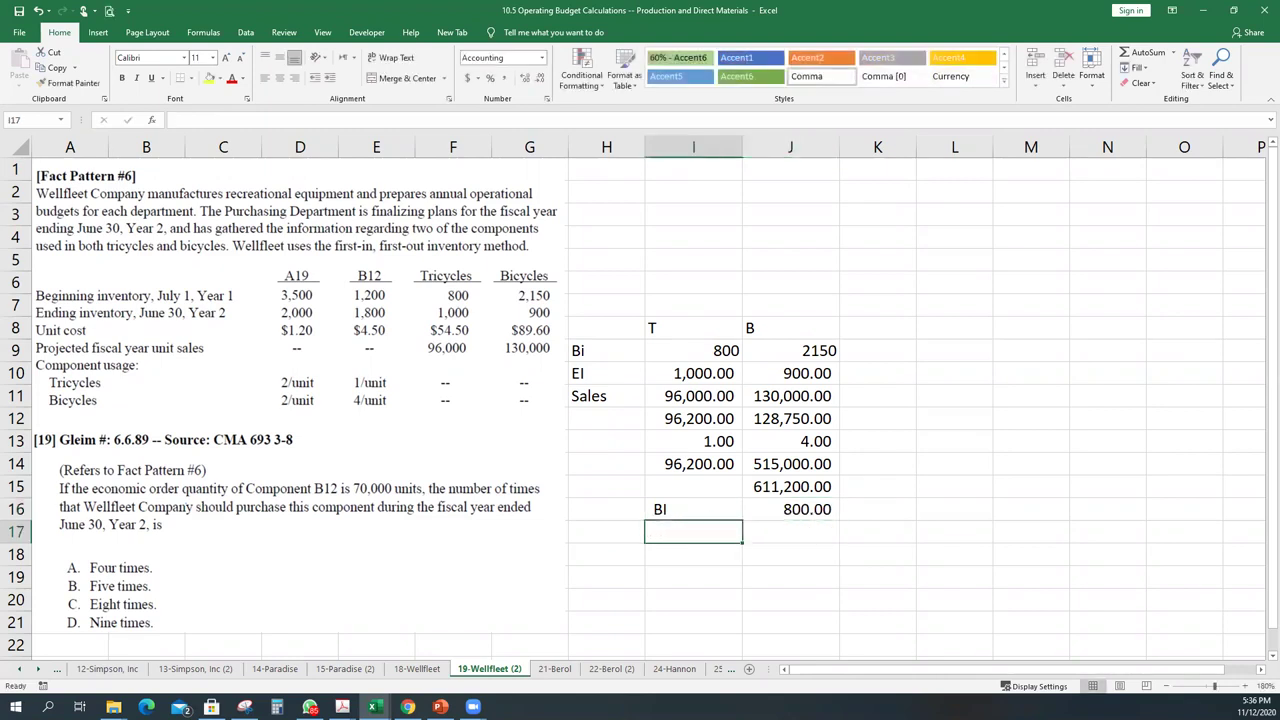
Set component B12's beginning inventory in J16 to 1,200
click(693, 509)
click(790, 509)
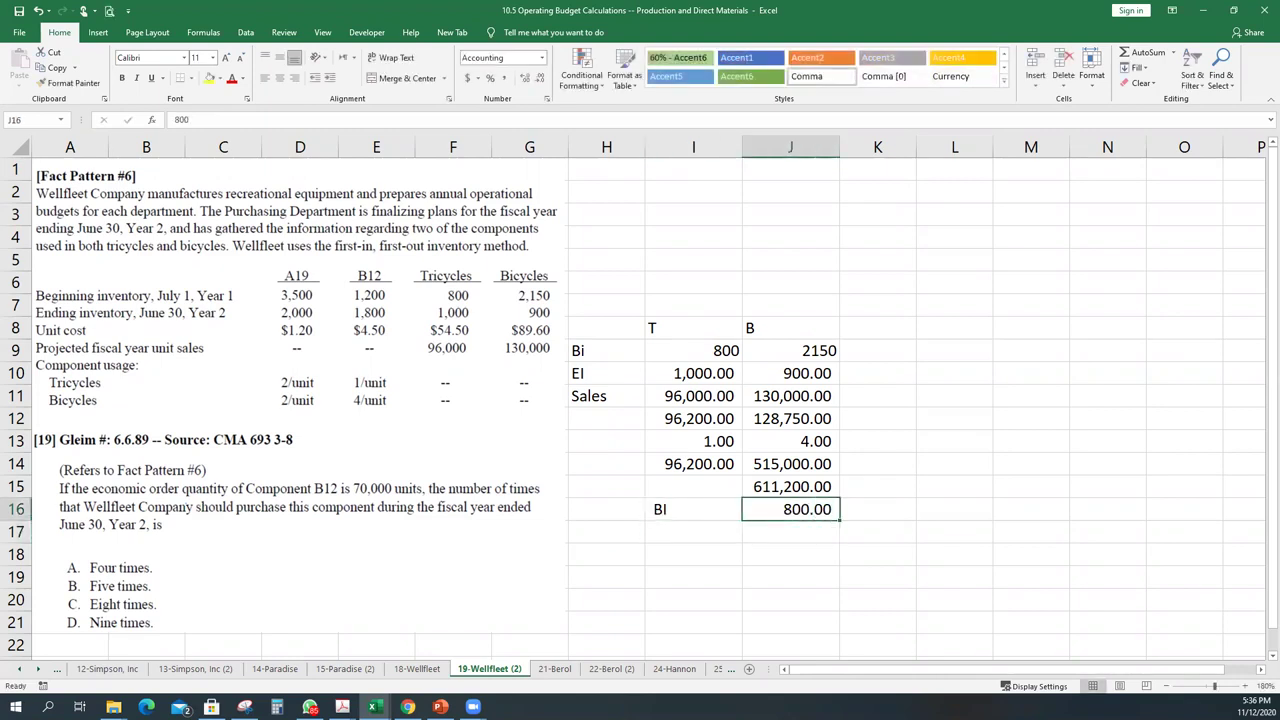
text(1,20)
text(0)
key(Return)
Label I17 as EI and enter component B12's ending inventory of 1,800 in J17
click(693, 532)
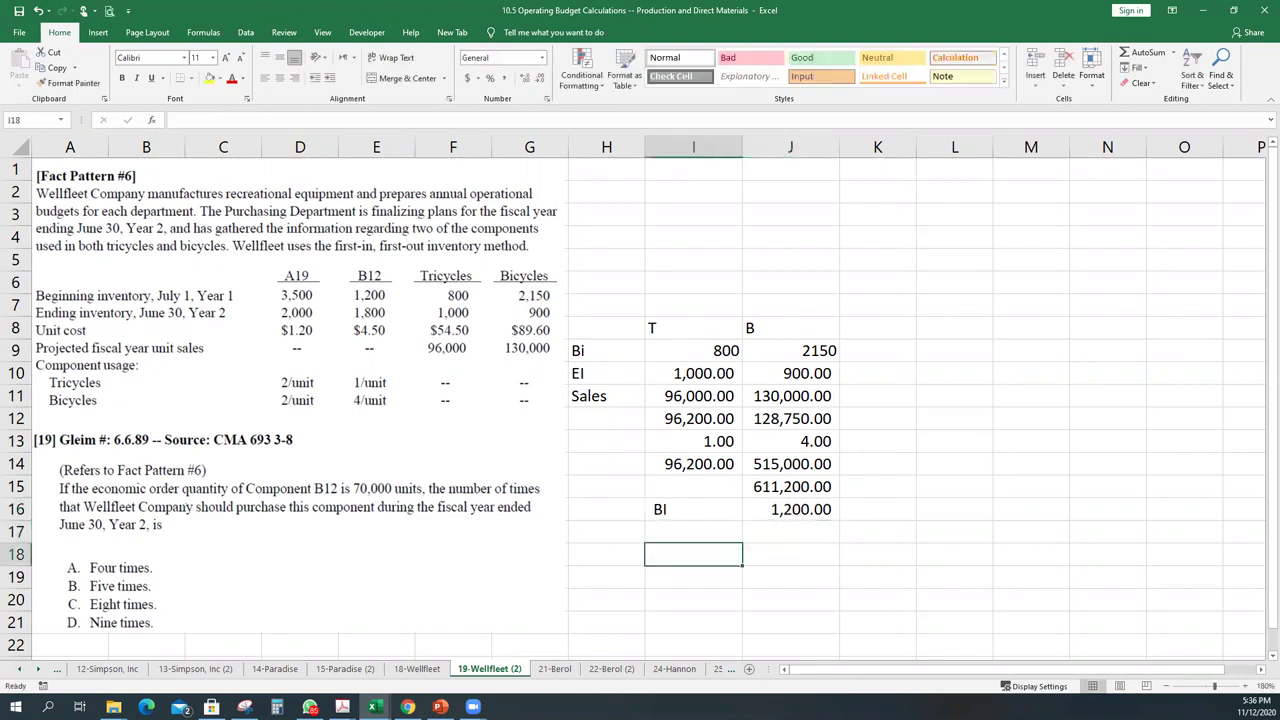
text(EI)
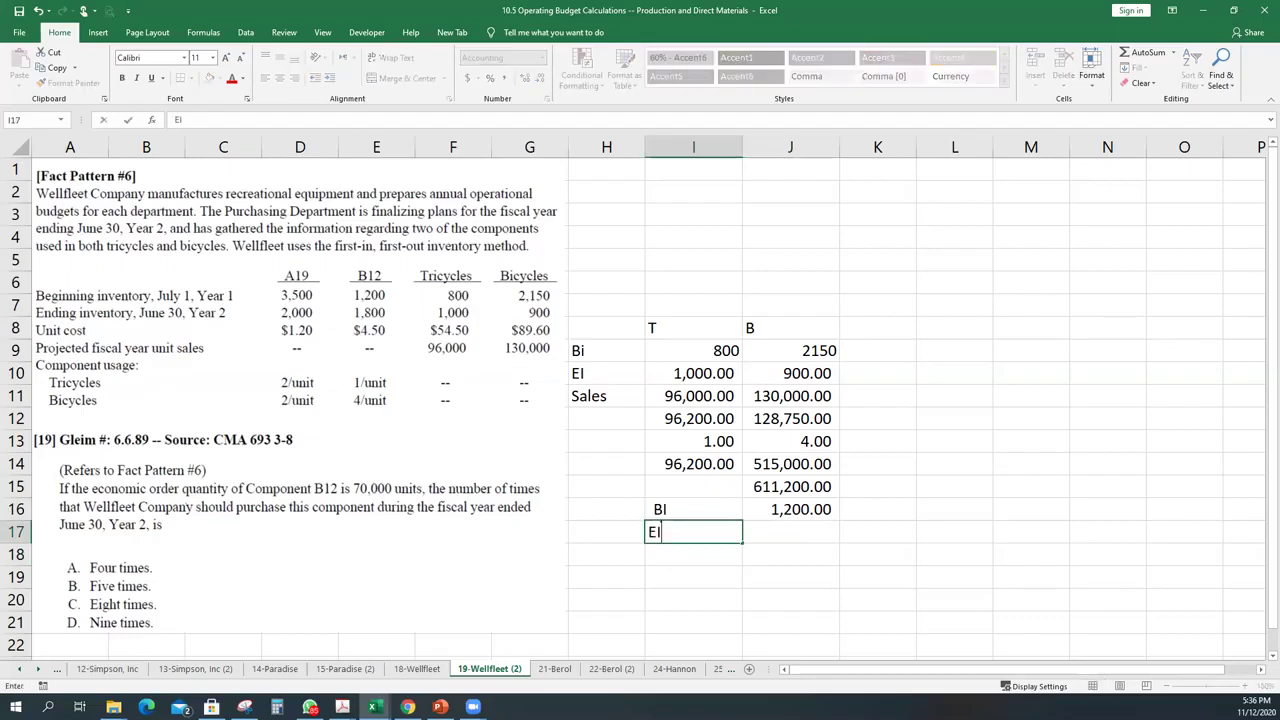
click(790, 532)
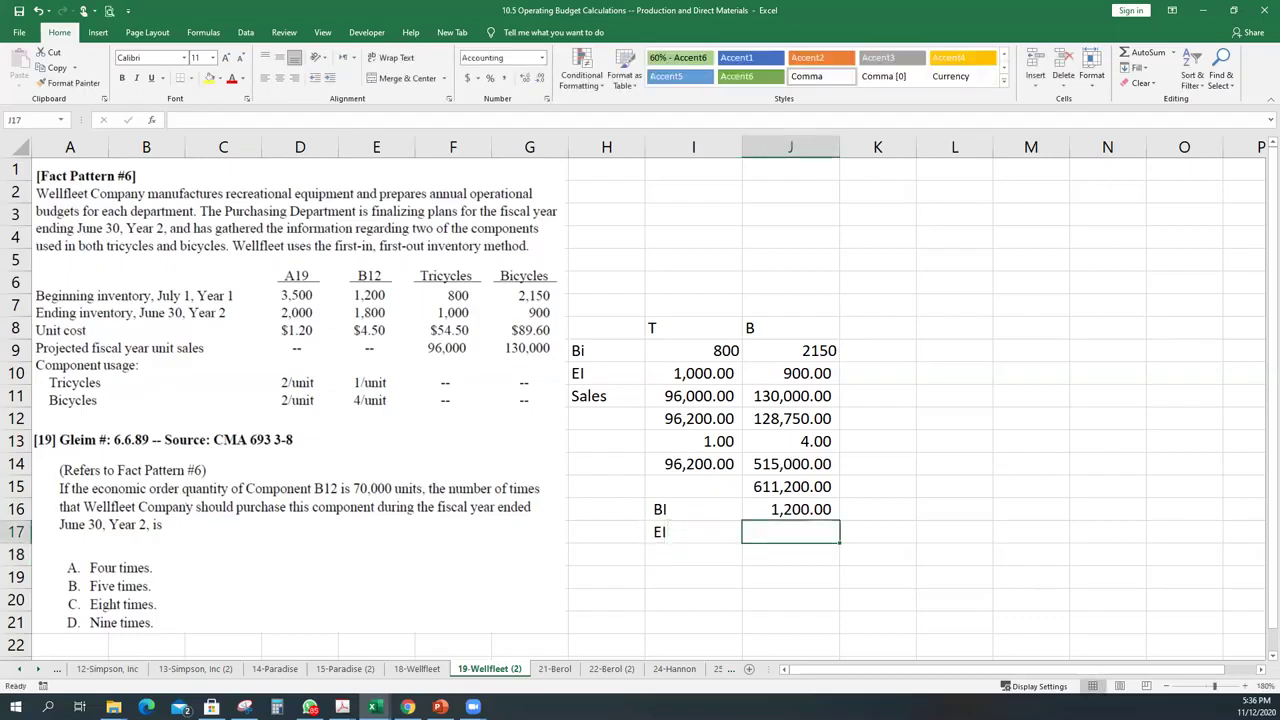
text(1800)
key(Return)
Compute the required B12 purchases in J18 with +J17+J15-J16 and make the result bold
text(+)
key(Up)
text(+)
key(Up)
key(Up)
key(Up)
key(Up)
key(Down)
text(-)
key(Up)
key(Up)
key(Return)
key(Up)
key(ctrl+b)
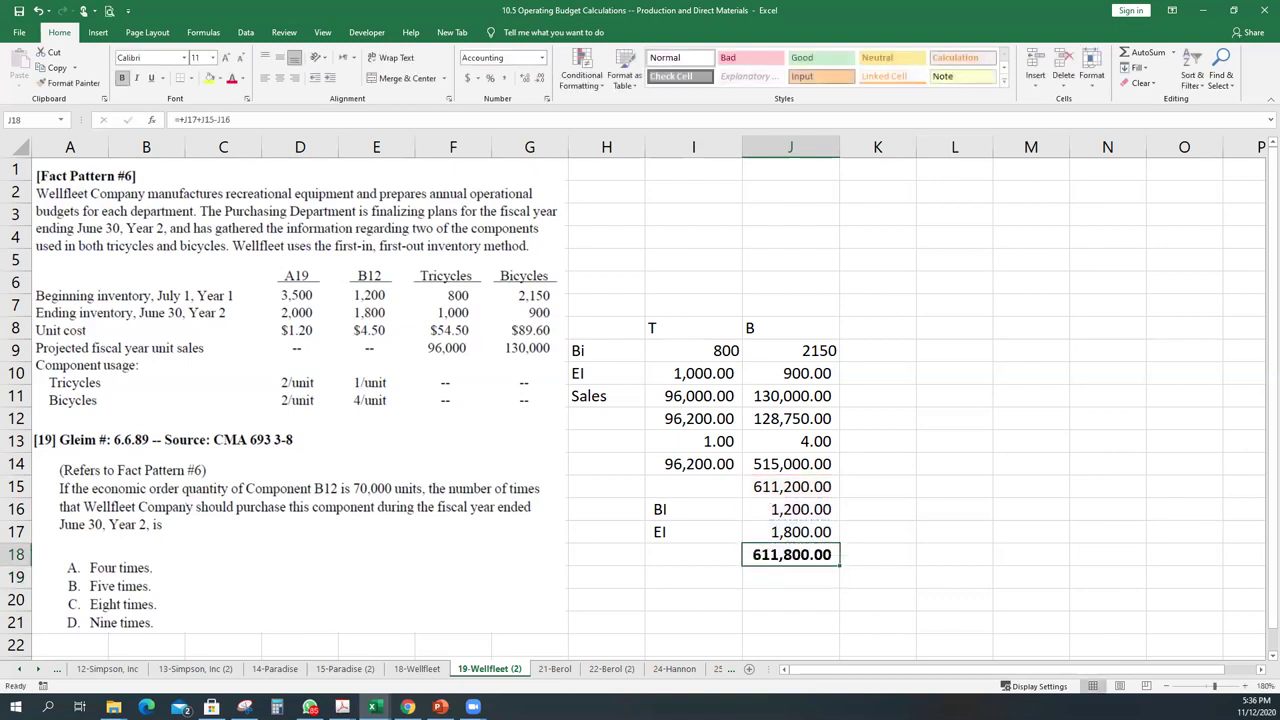
Enter the economic order quantity of 70,000 in J19, under the required purchases
click(784, 586)
key(Up)
click(780, 588)
text(70,000)
key(Return)
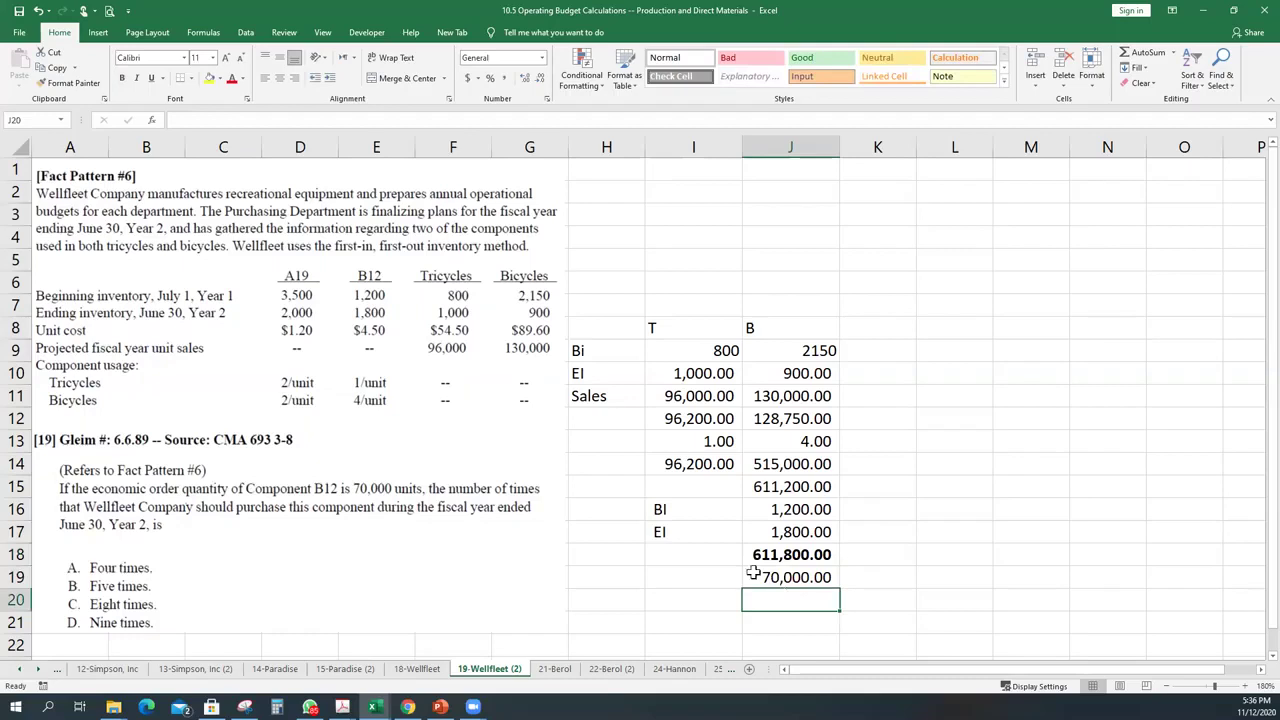
Calculate the number of B12 orders in J20 with the formula +J18/J19
text(+)
key(Up)
key(Up)
text(/)
key(Up)
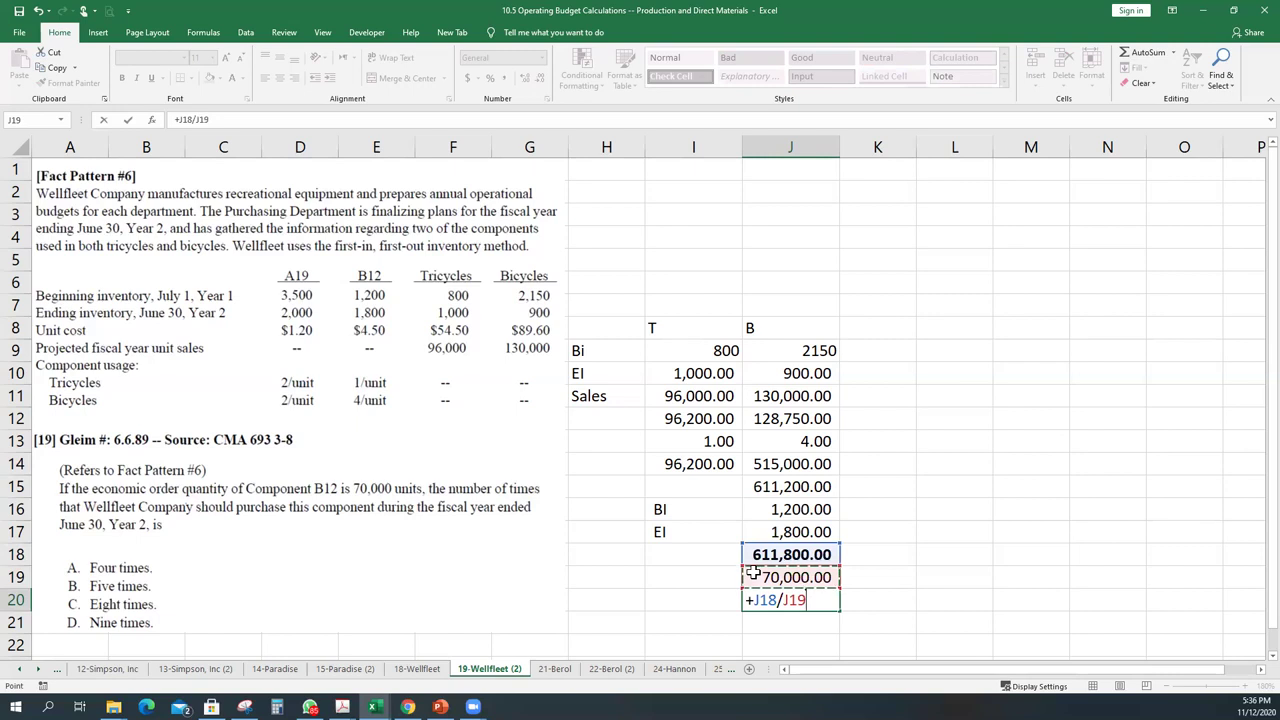
key(ctrl+Return)
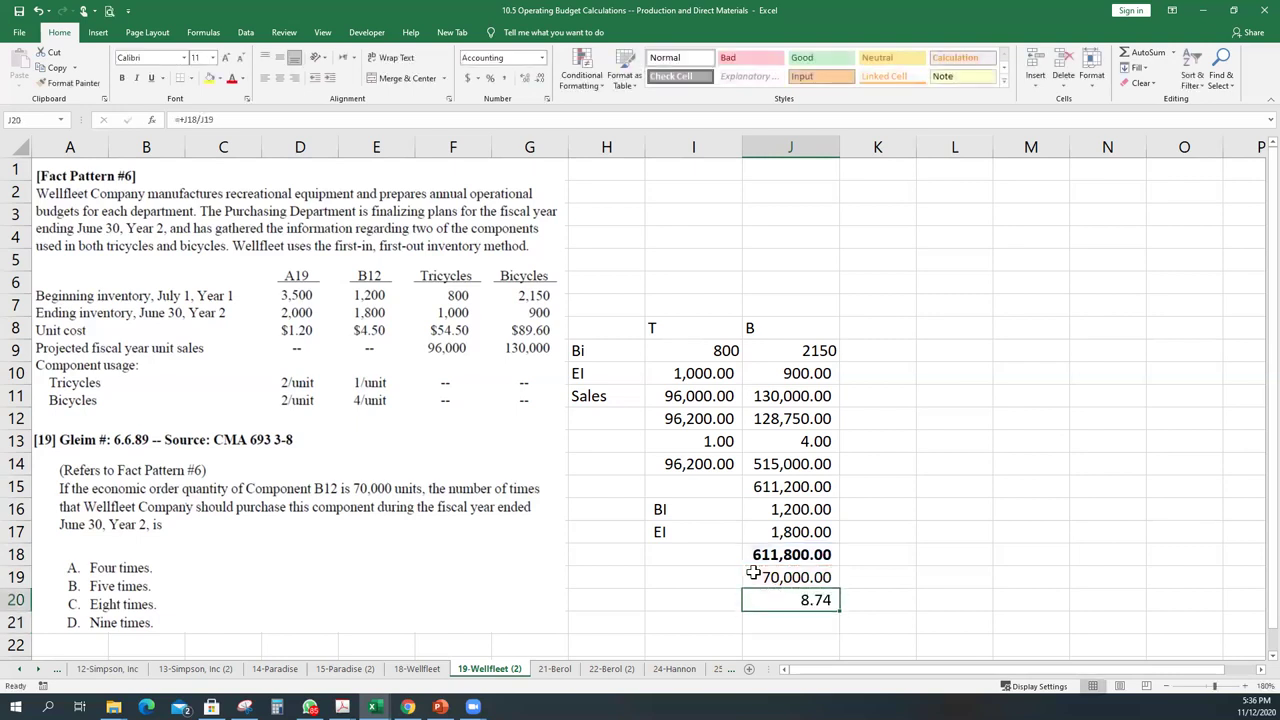
Enter the rounded-up order count of 9 in J21 and make it bold
key(Down)
text(9)
key(Return)
key(Up)
key(ctrl+b)
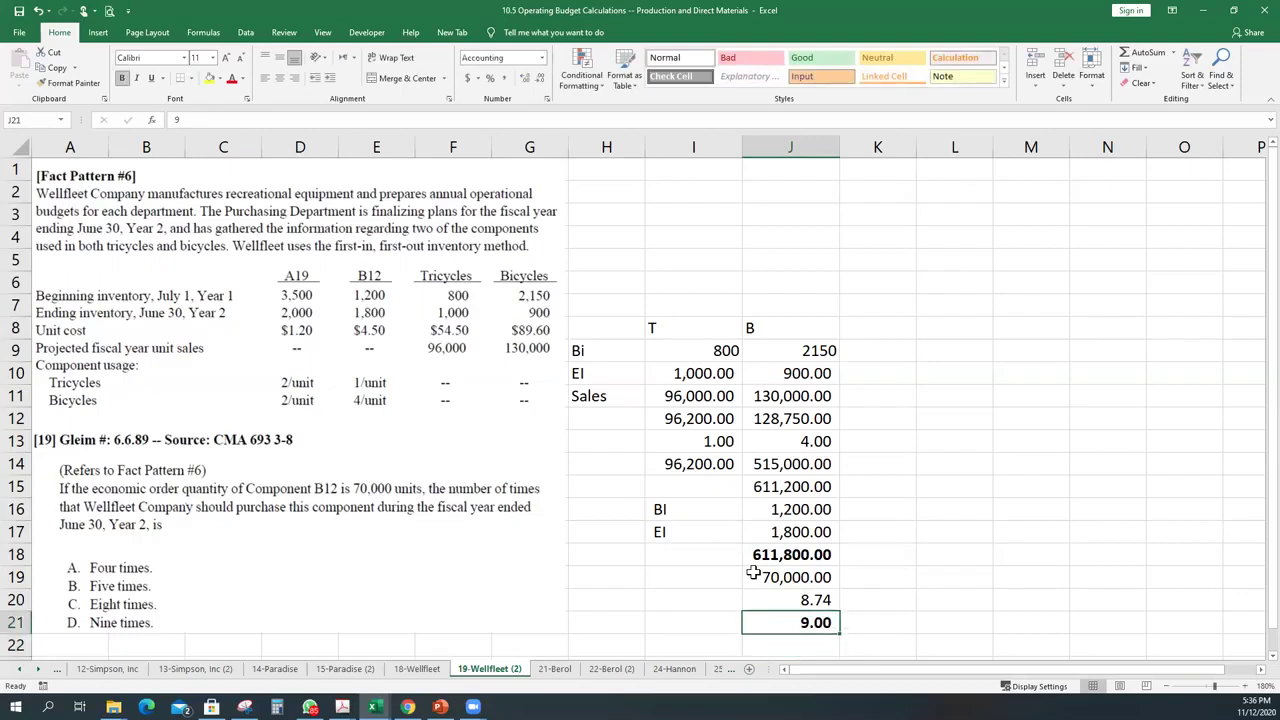
Switch to the production and direct materials PDF in Acrobat, review question 18's answer explanation, and return to the Excel workbook
key(alt+Tab)
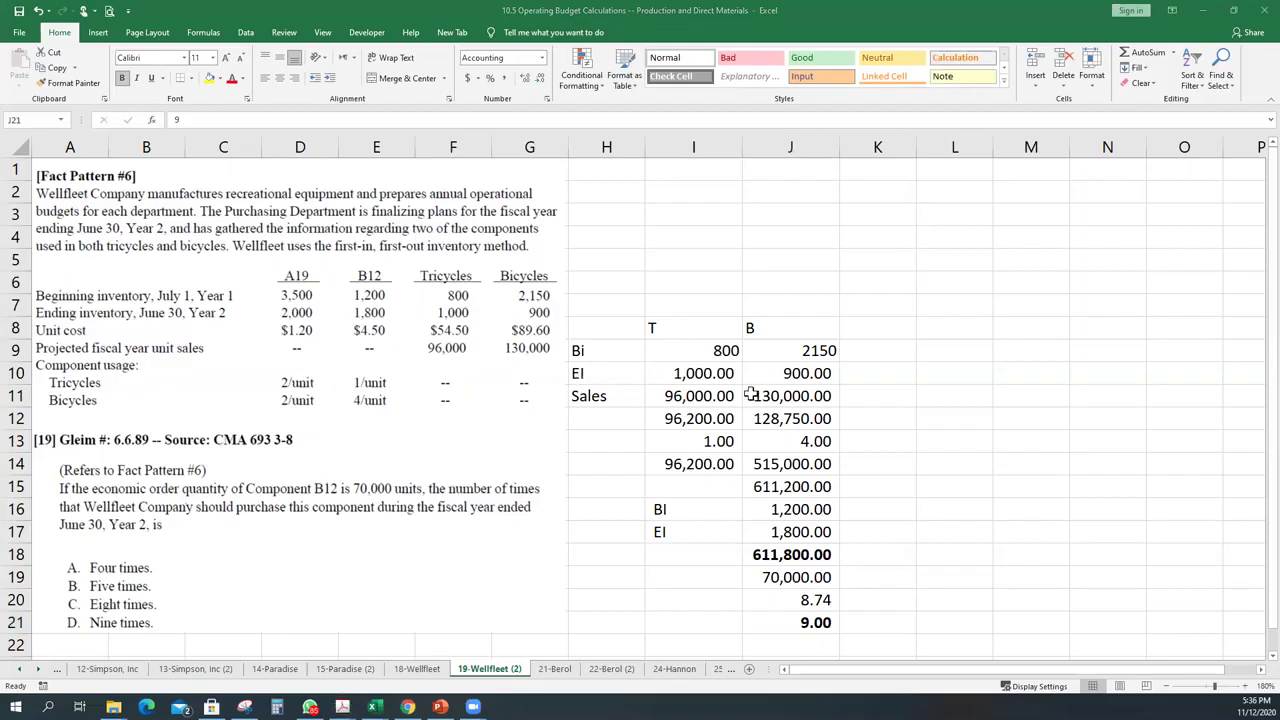
key(alt+Tab)
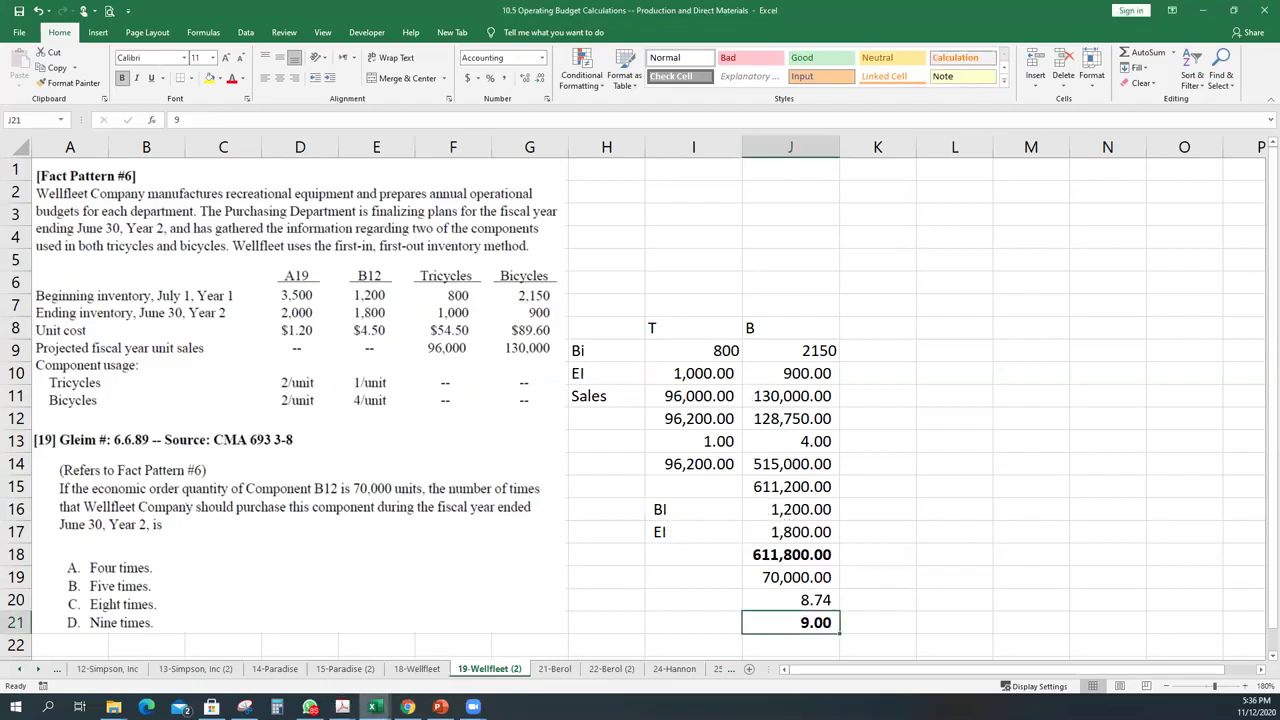
click(342, 707)
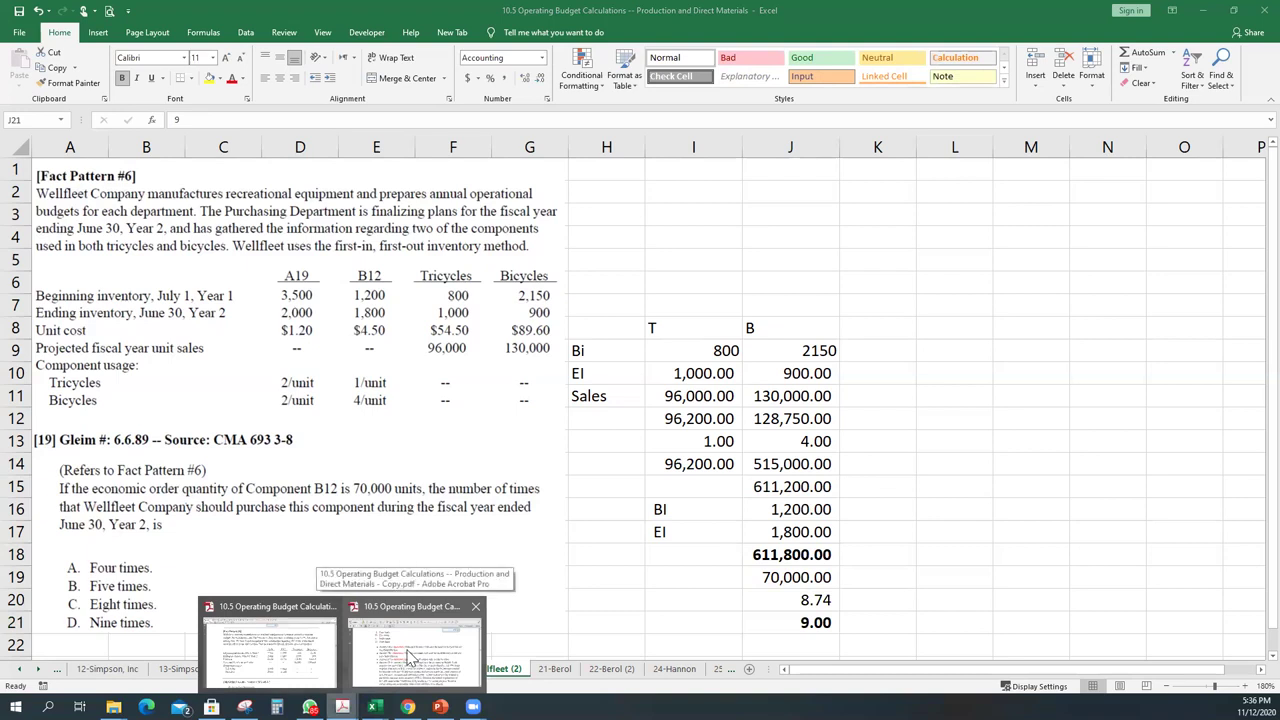
mouse_move(342, 707)
click(300, 615)
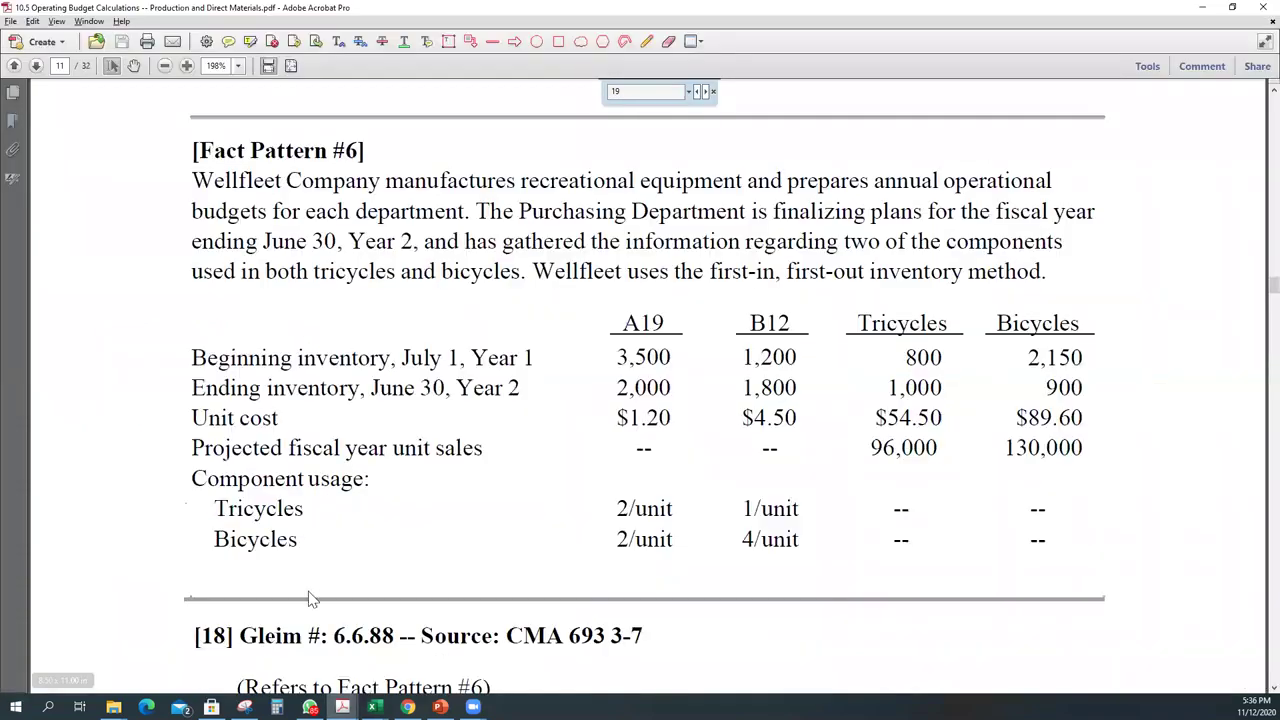
scroll(698, 412, down, 1)
scroll(698, 412, down, 10)
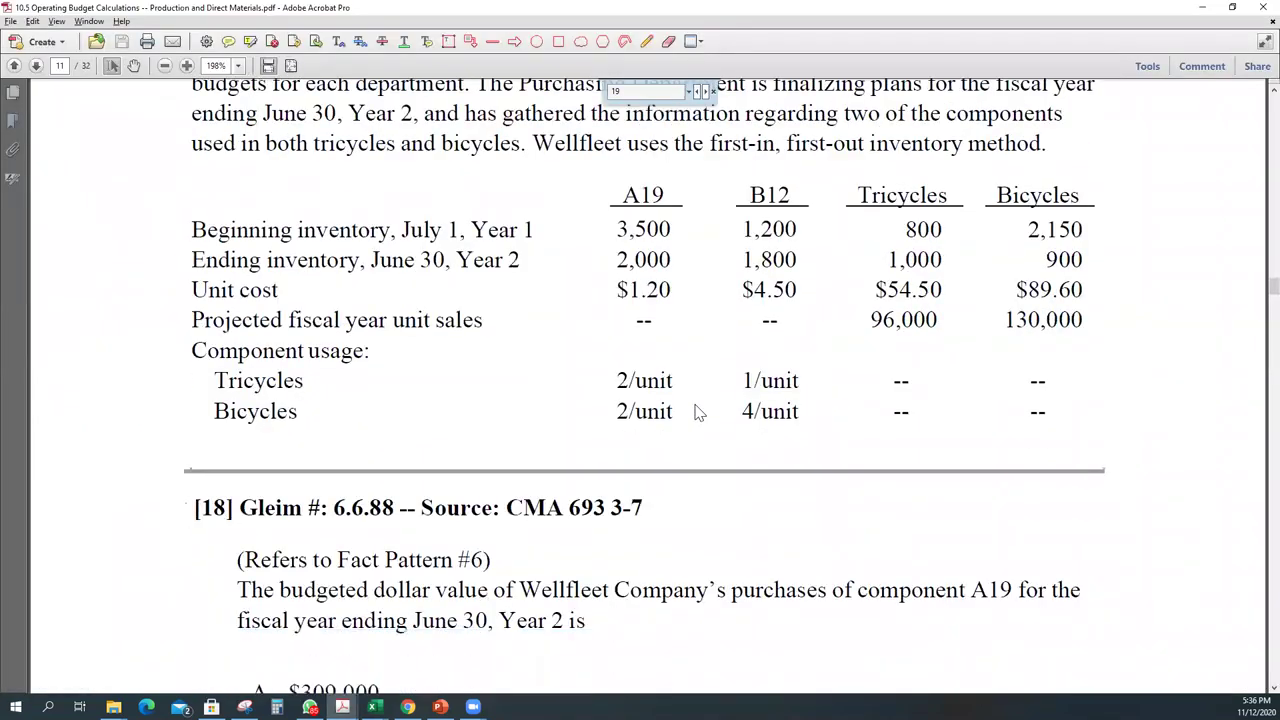
scroll(698, 424, down, 19)
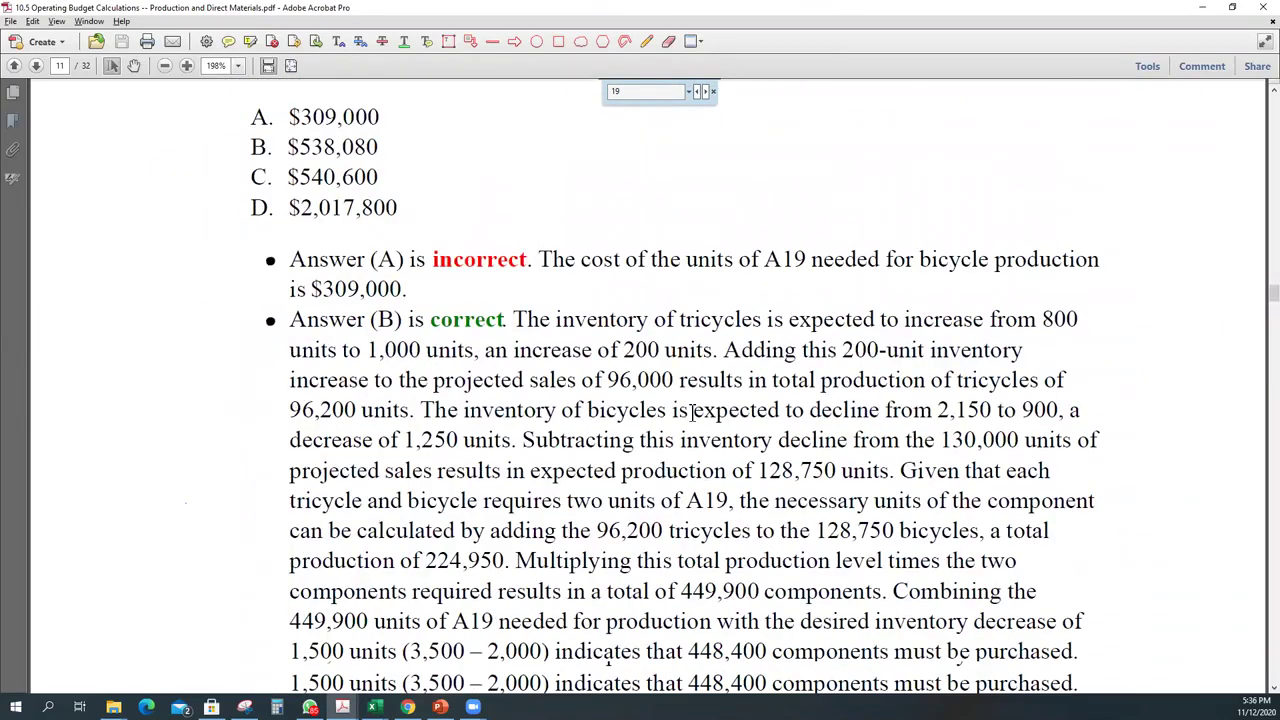
scroll(691, 413, up, 7)
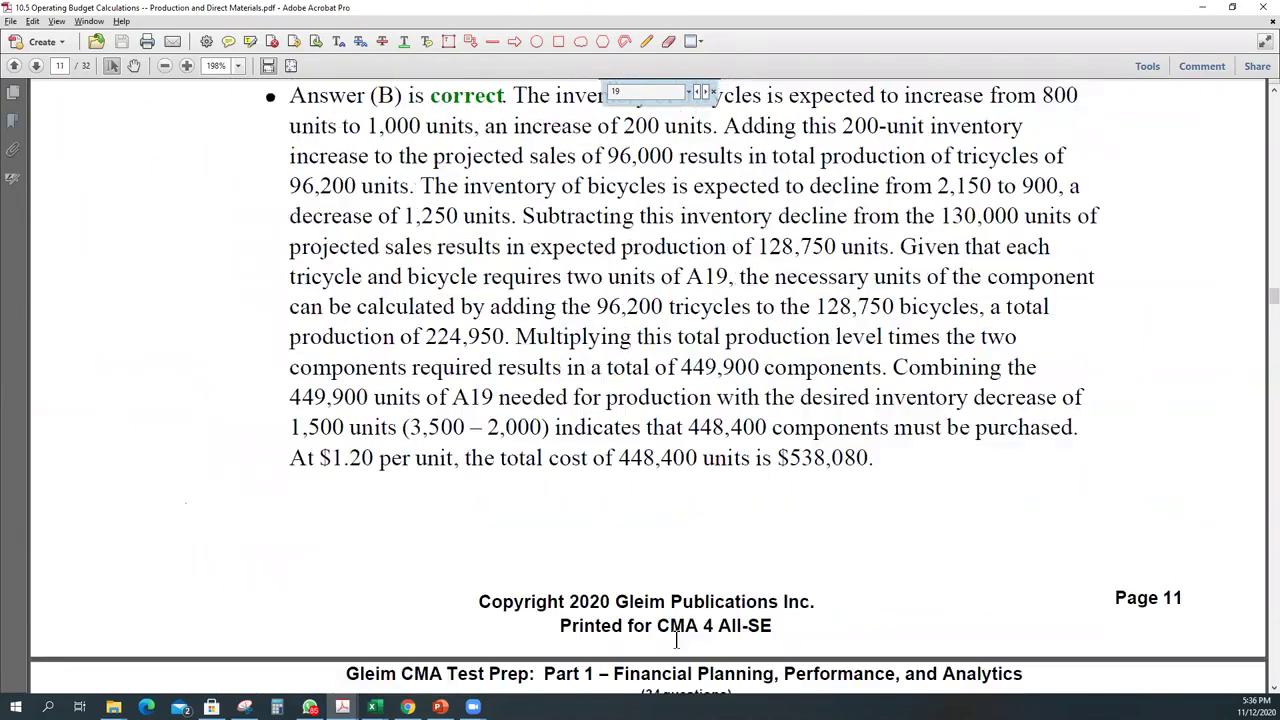
click(373, 707)
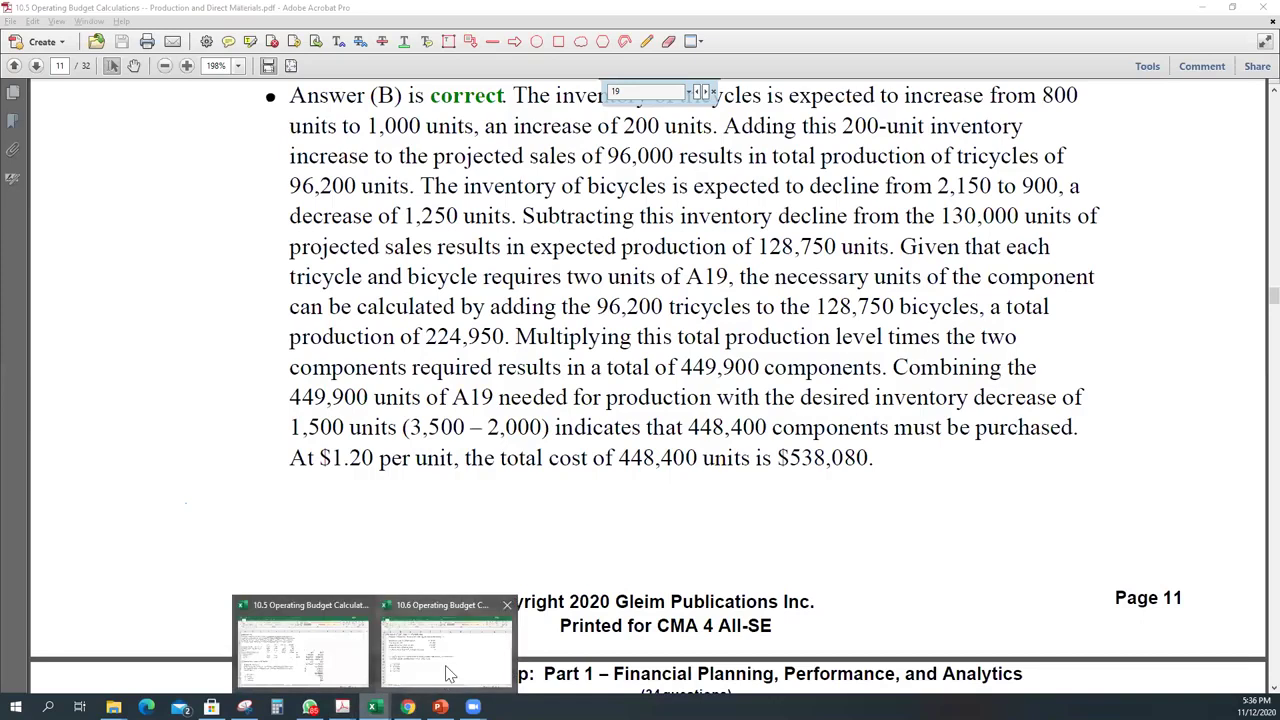
click(313, 652)
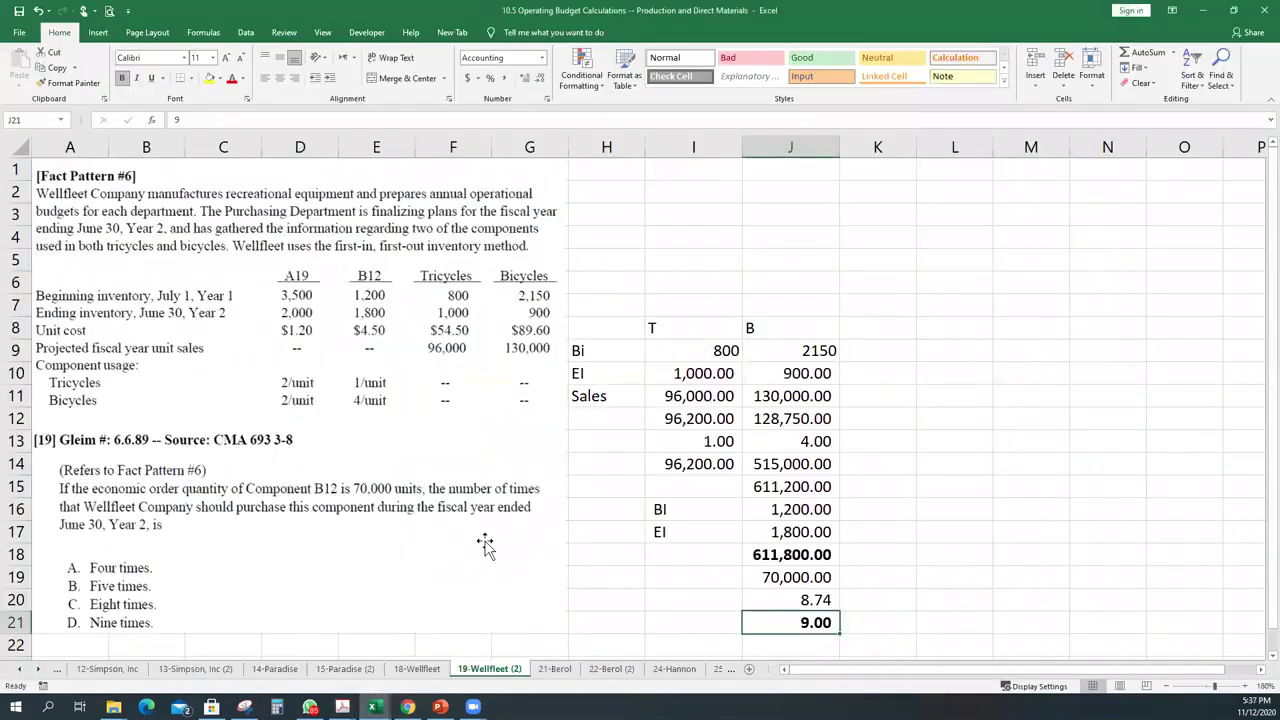
Highlight the question 19 calculation in H8:J21 for review, and end on the tricycle heading in I8
click(650, 516)
mouse_move(590, 330)
mouse_down()
mouse_move(720, 595)
mouse_move(818, 640)
mouse_up()
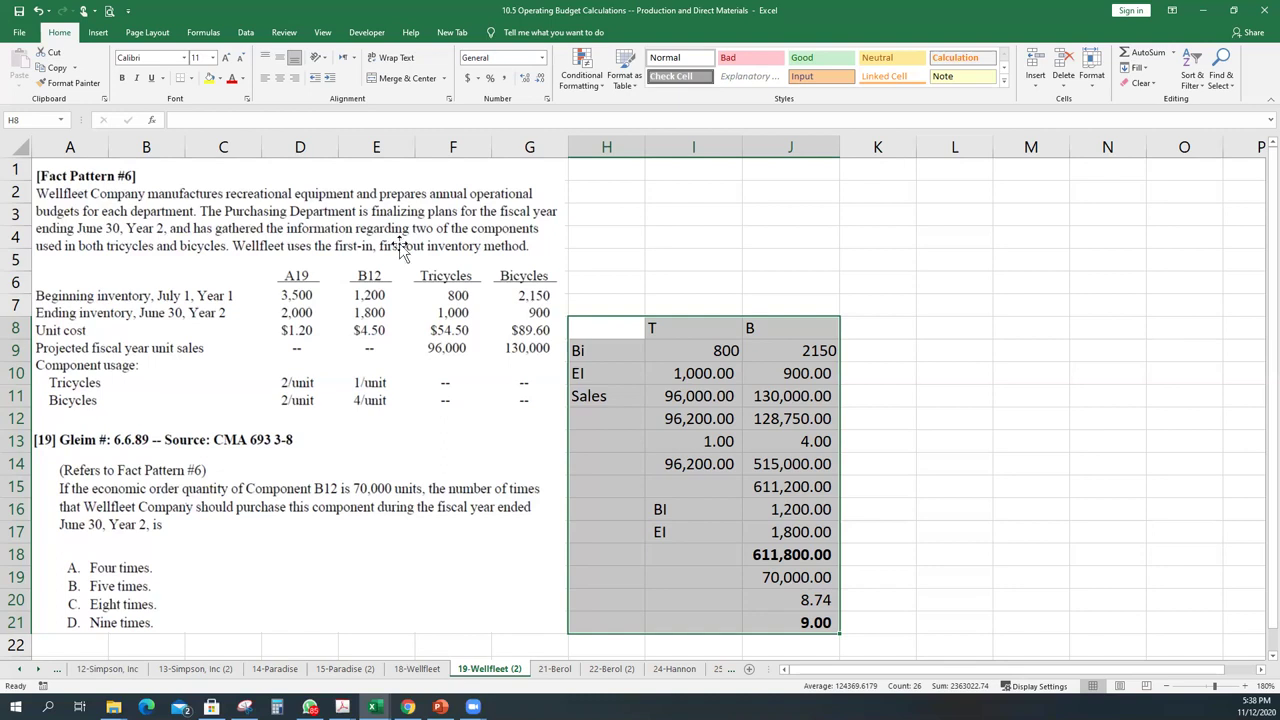
click(689, 322)
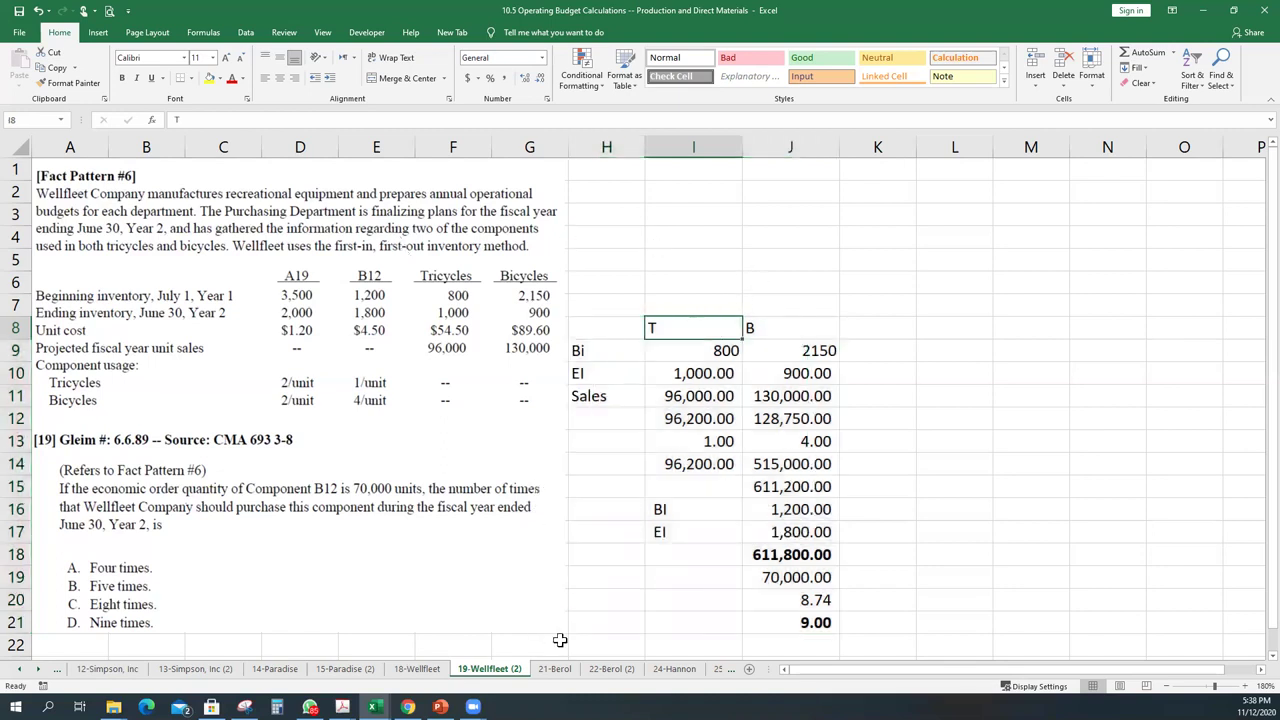
Switch to the PDF in Acrobat and examine question 19's answer explanation and question 20
key(alt+Tab)
scroll(512, 550, down, 5)
scroll(512, 550, down, 8)
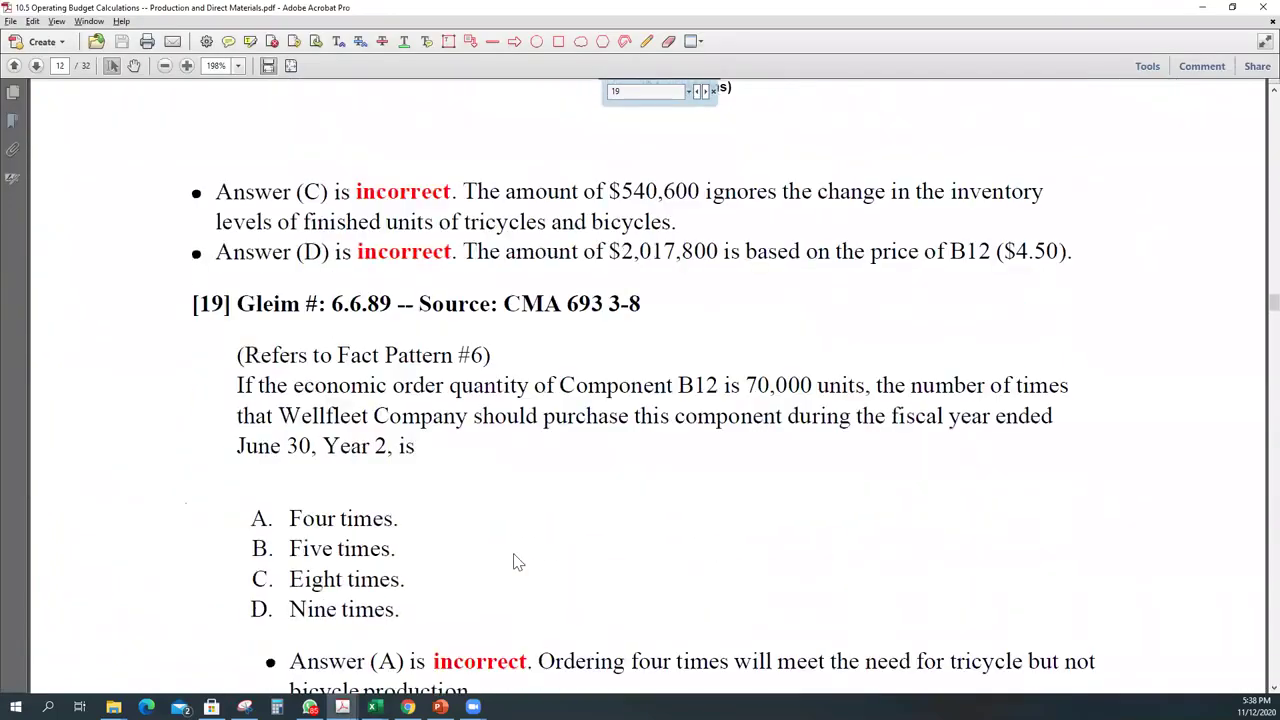
scroll(412, 552, down, 5)
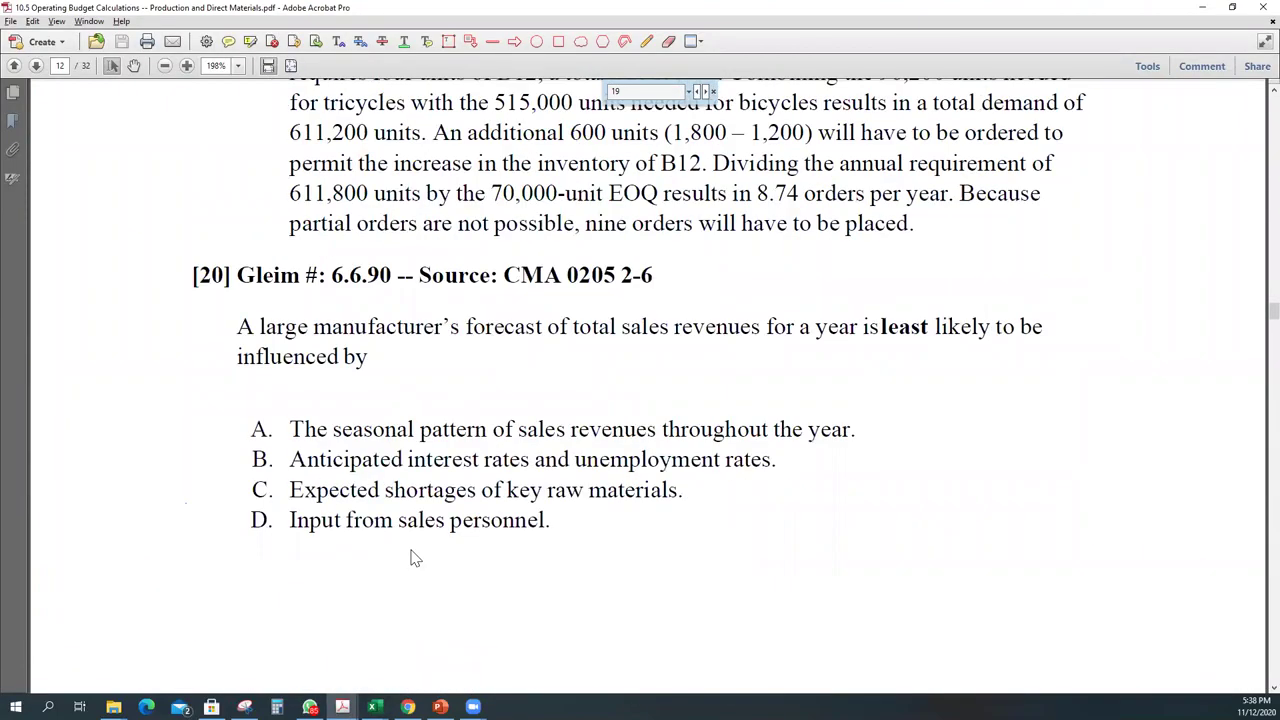
scroll(412, 557, down, 1)
scroll(416, 557, down, 2)
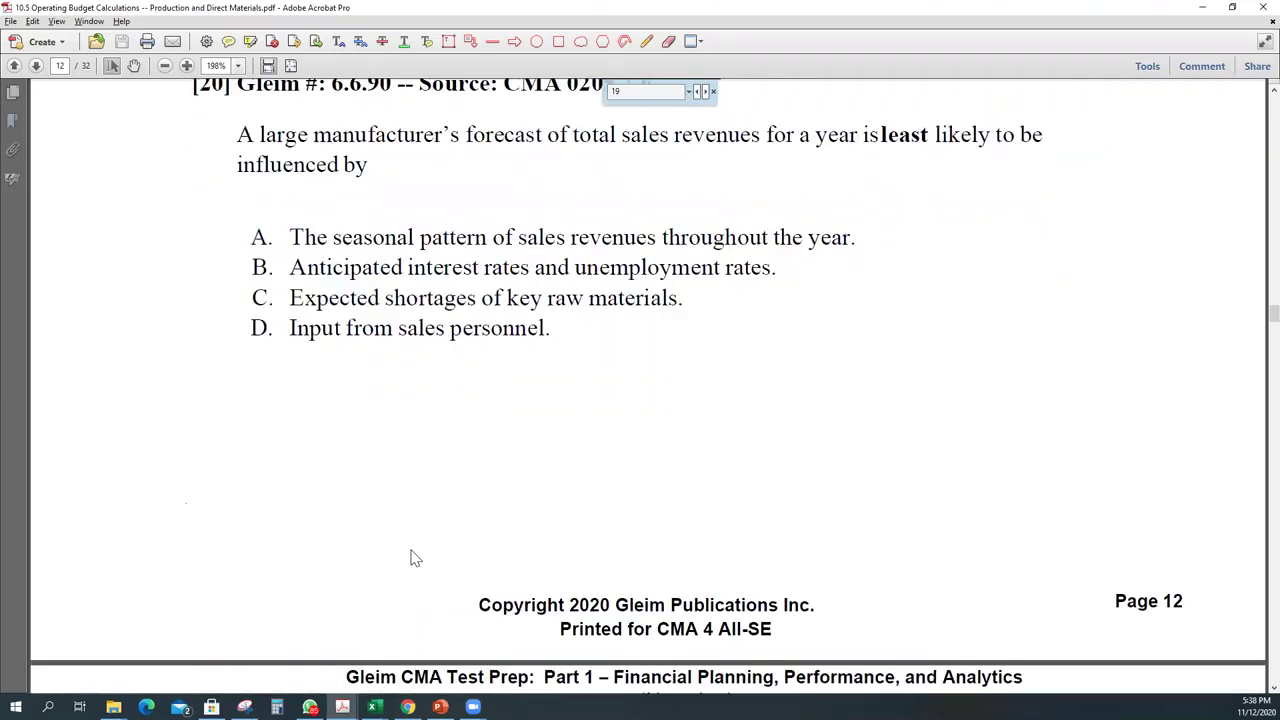
scroll(416, 558, up, 2)
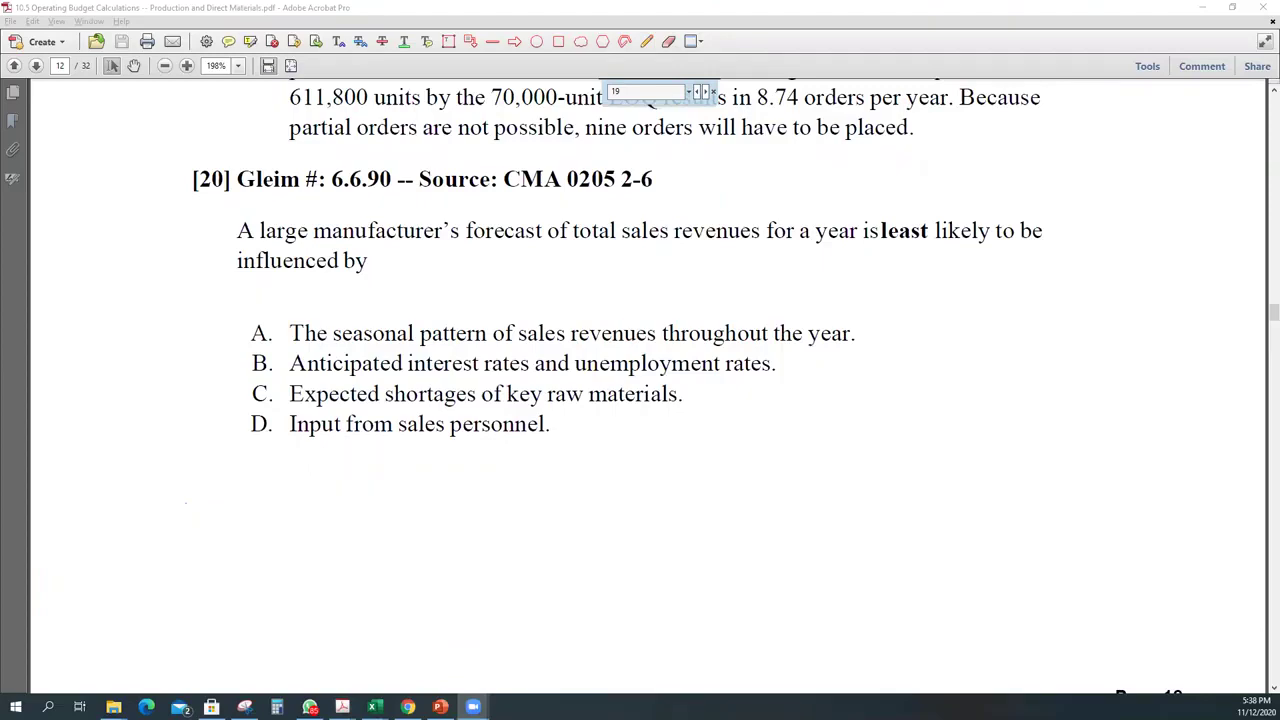
Read through question 20's stem, marking the words "A large manufacturer's"
click(486, 365)
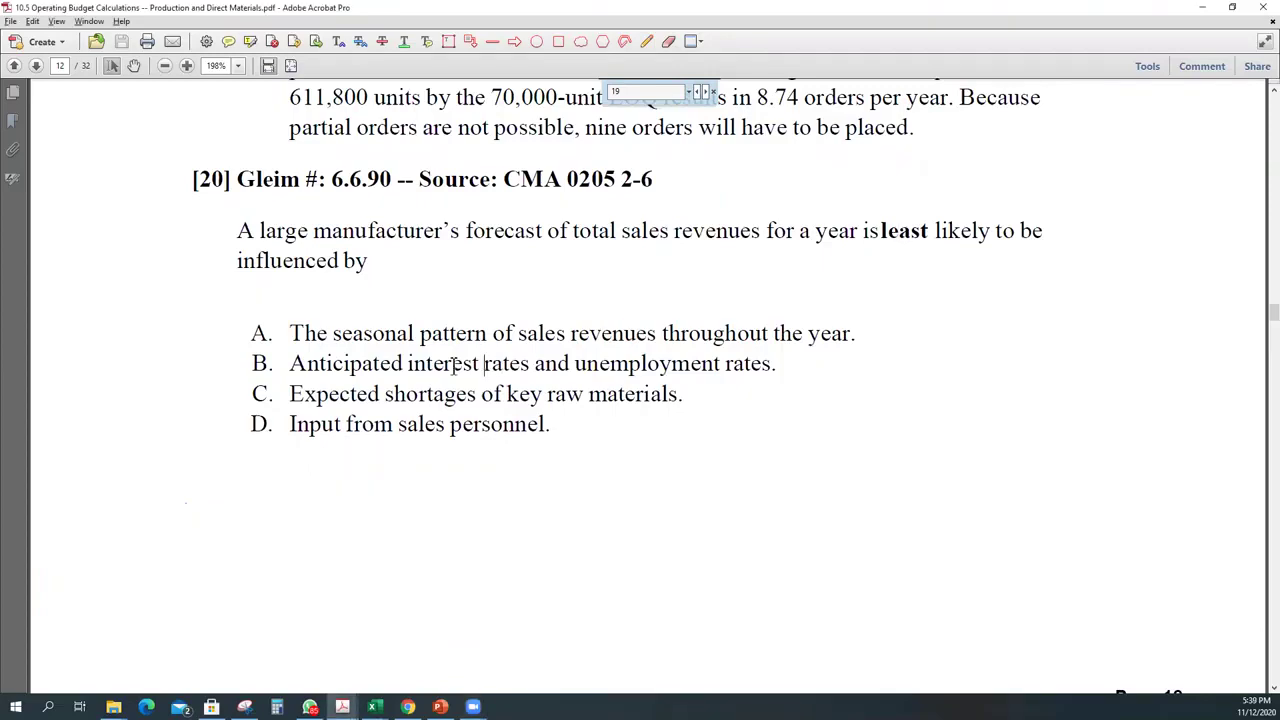
click(228, 230)
drag(234, 232, 717, 250)
click(757, 281)
click(232, 233)
drag(232, 233, 460, 234)
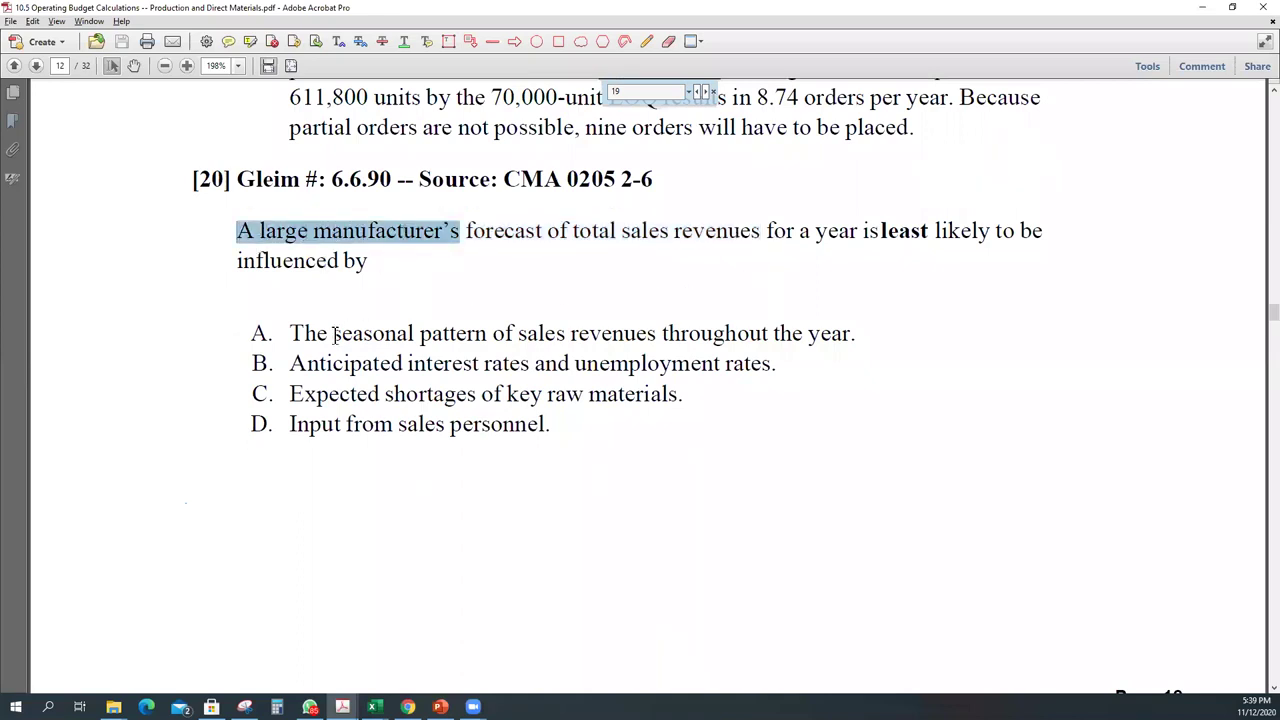
Examine Fact Pattern #7 on Berol Company together with questions 21 and 22
scroll(395, 366, down, 1)
scroll(398, 375, down, 12)
scroll(398, 378, down, 6)
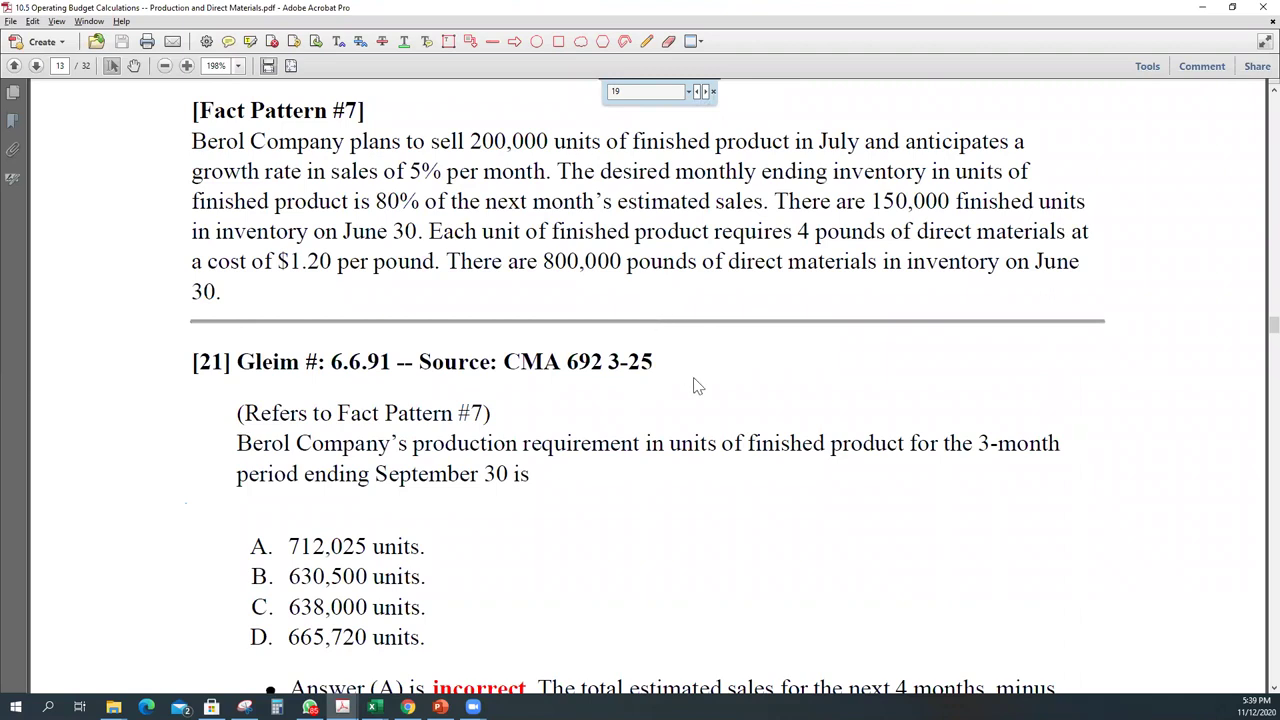
scroll(693, 380, down, 1)
scroll(693, 380, up, 2)
scroll(693, 380, down, 1)
scroll(590, 253, down, 8)
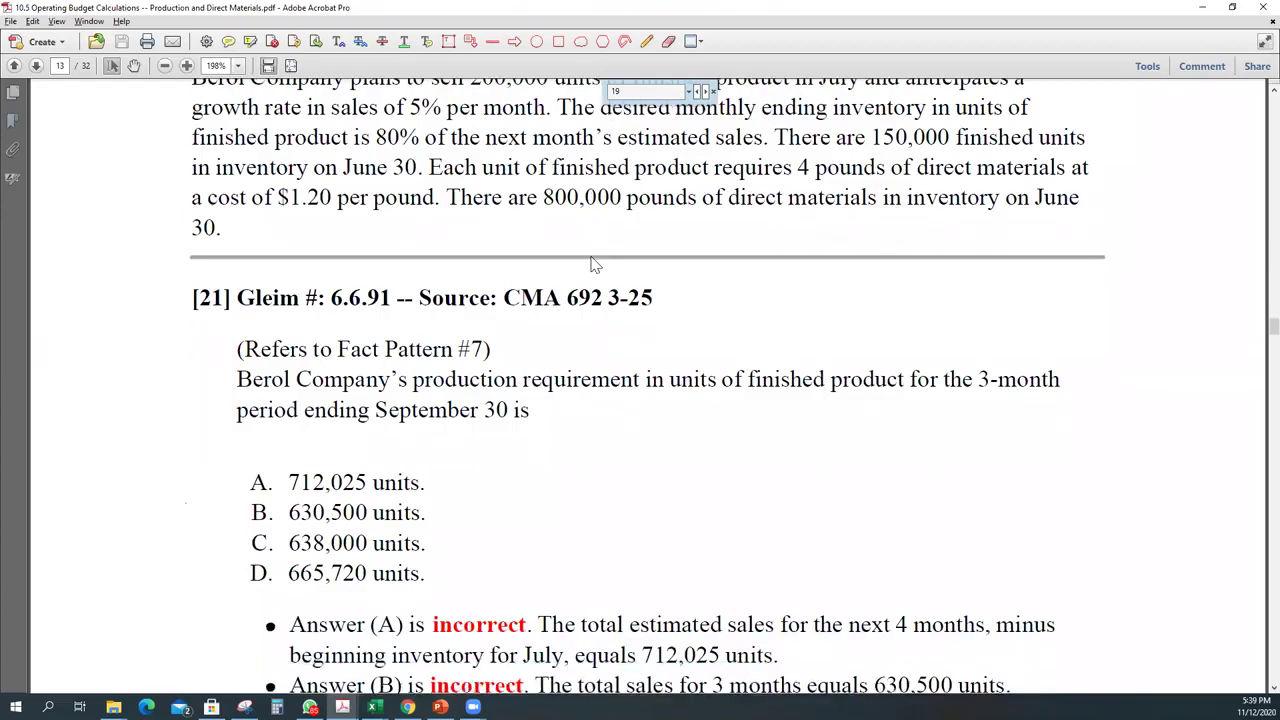
scroll(591, 263, down, 8)
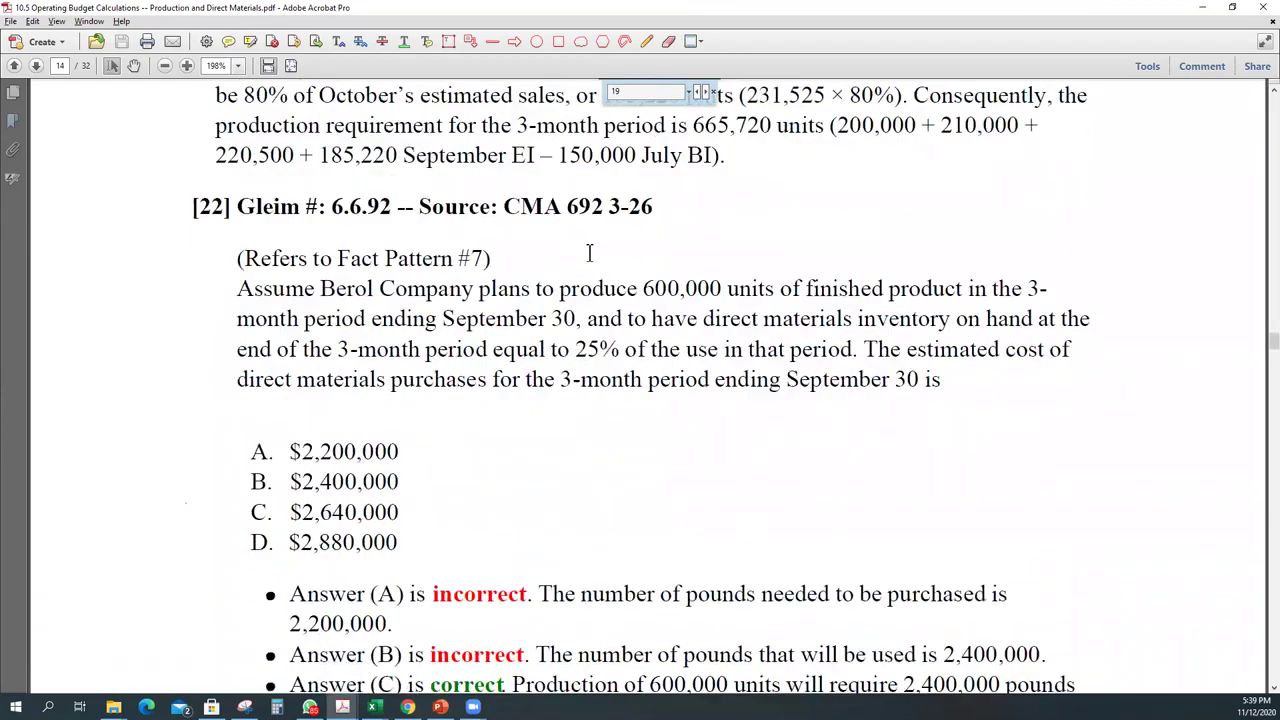
scroll(591, 263, up, 10)
scroll(590, 253, up, 8)
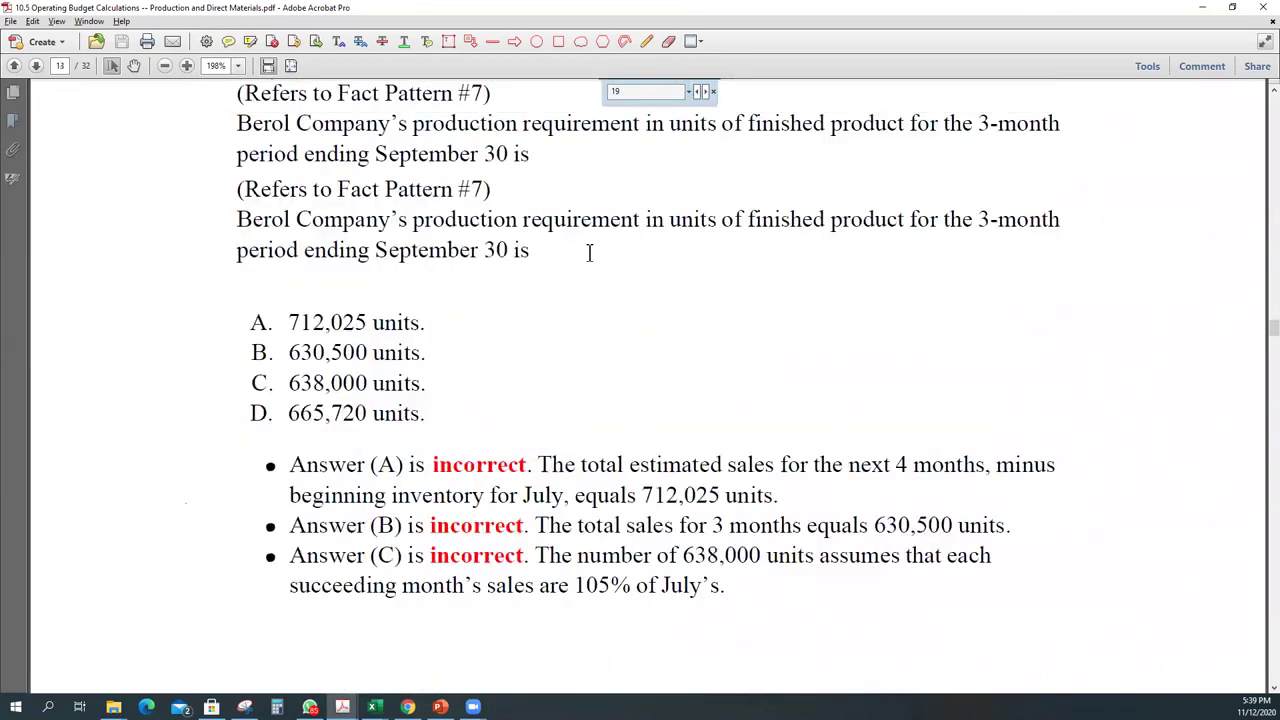
scroll(590, 253, down, 1)
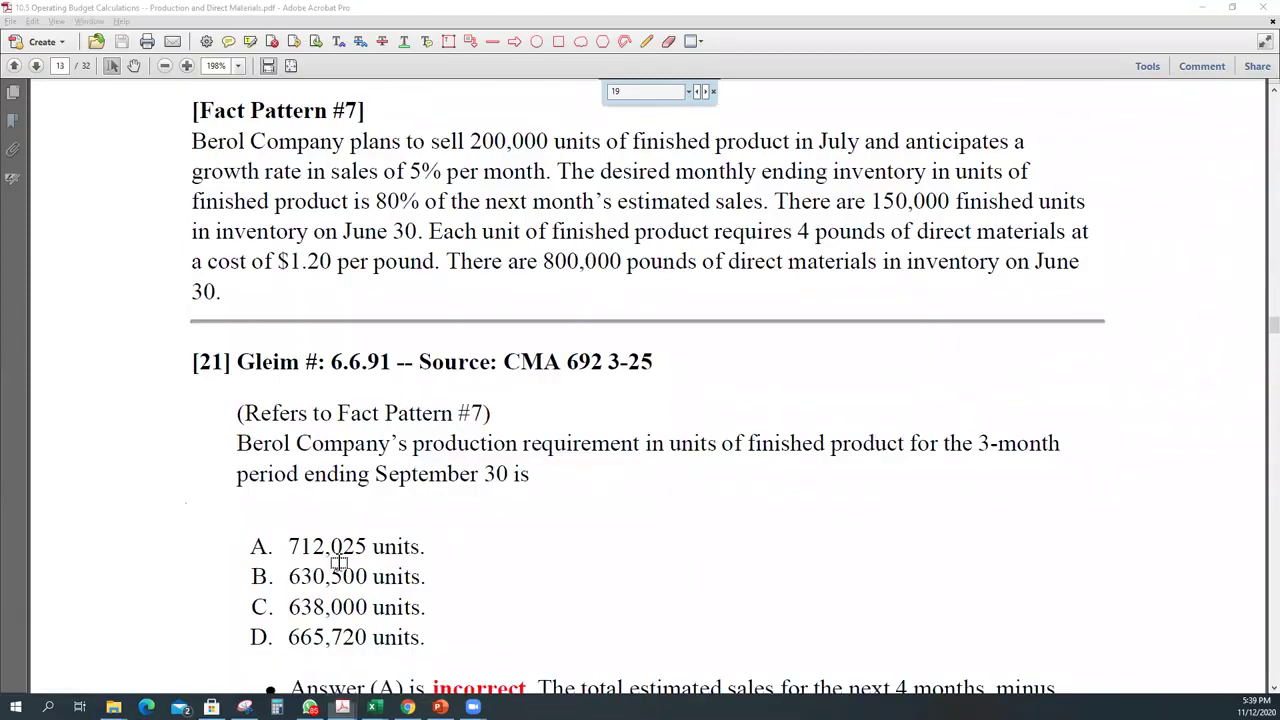
Switch to the Excel workbook, open the 21-Berol sheet, and select cell H10 beside the question
key(alt+Tab)
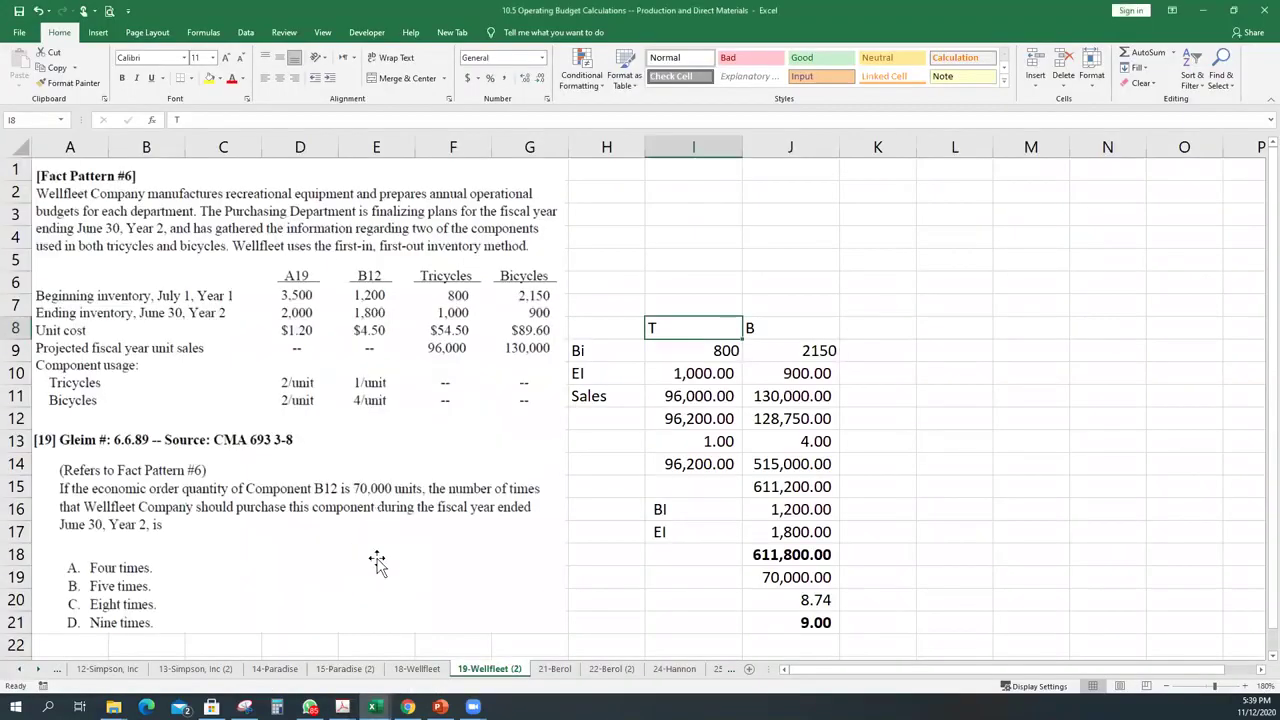
click(553, 670)
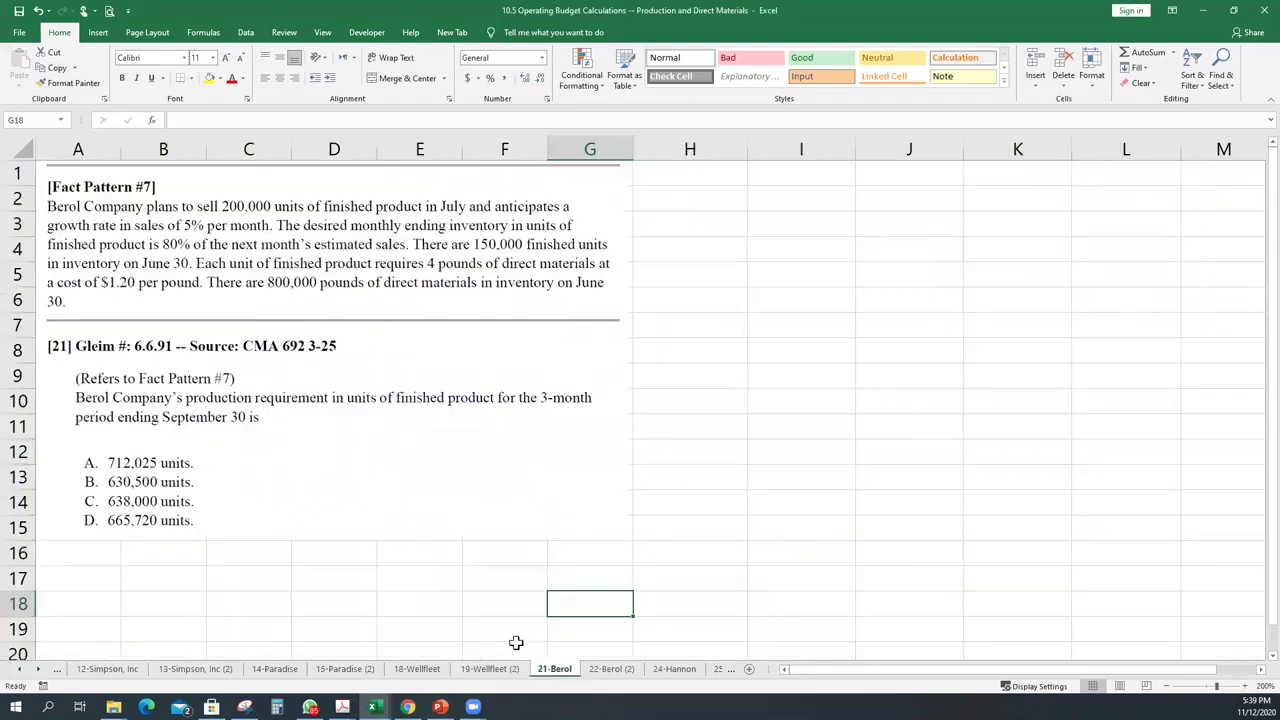
click(790, 274)
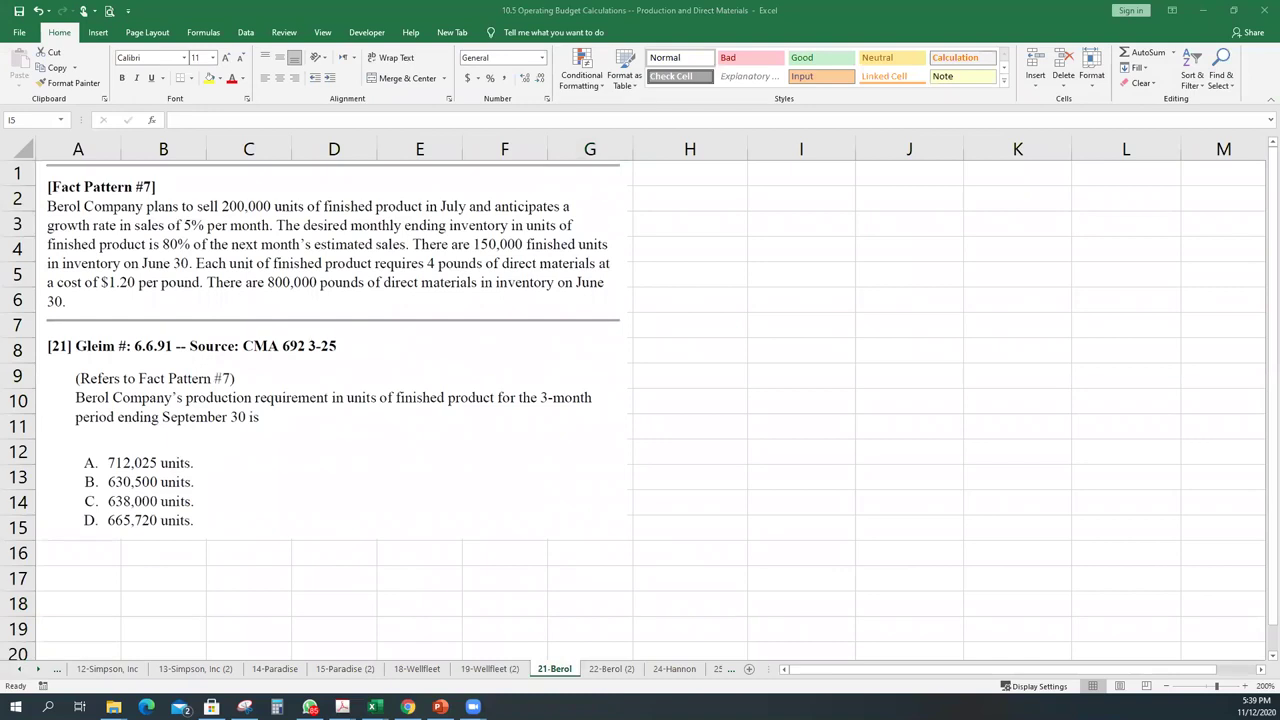
key(alt+Tab)
key(alt+Tab)
click(772, 398)
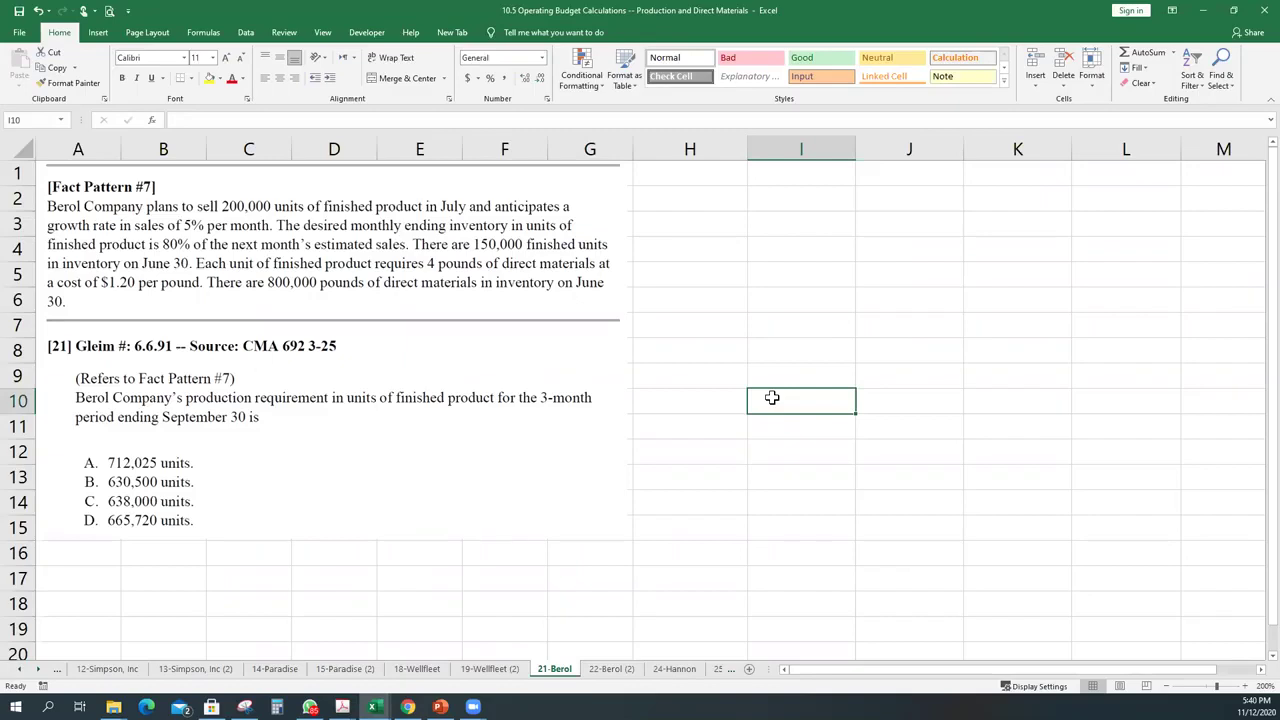
key(Left)
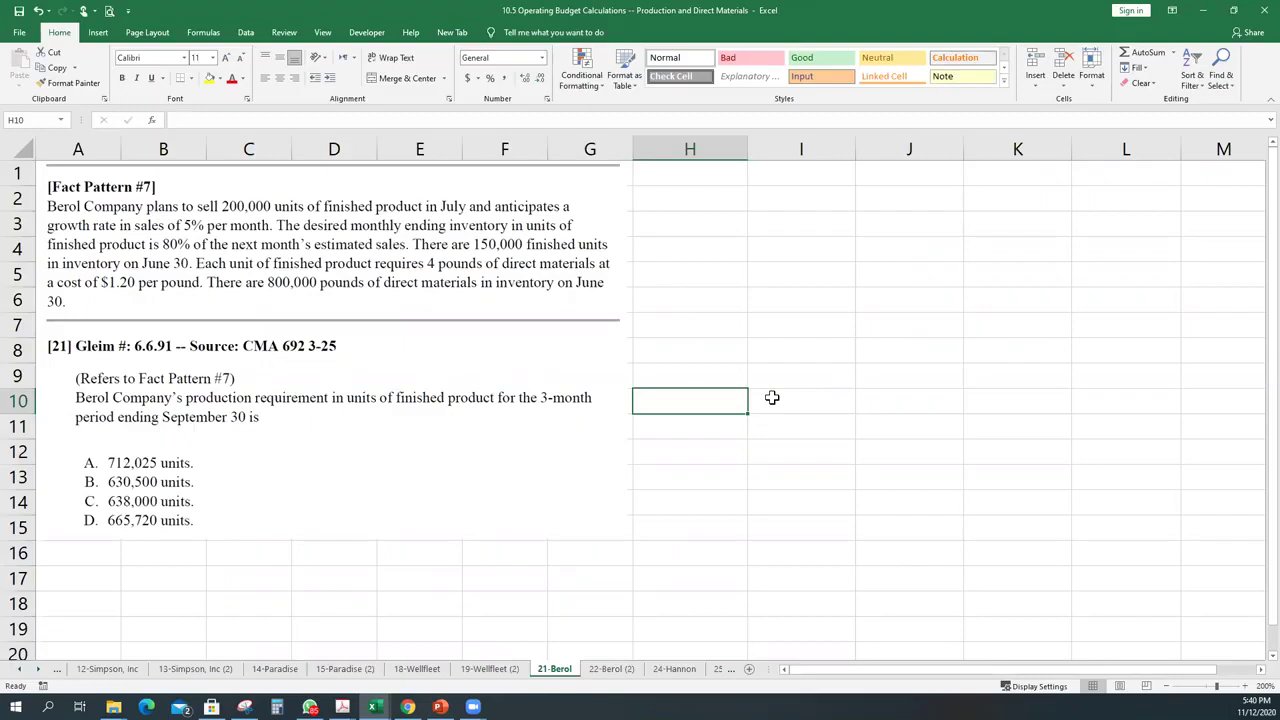
Enter month number 7 in I8 and July's sales of 200000 in I9
key(Right)
key(Up)
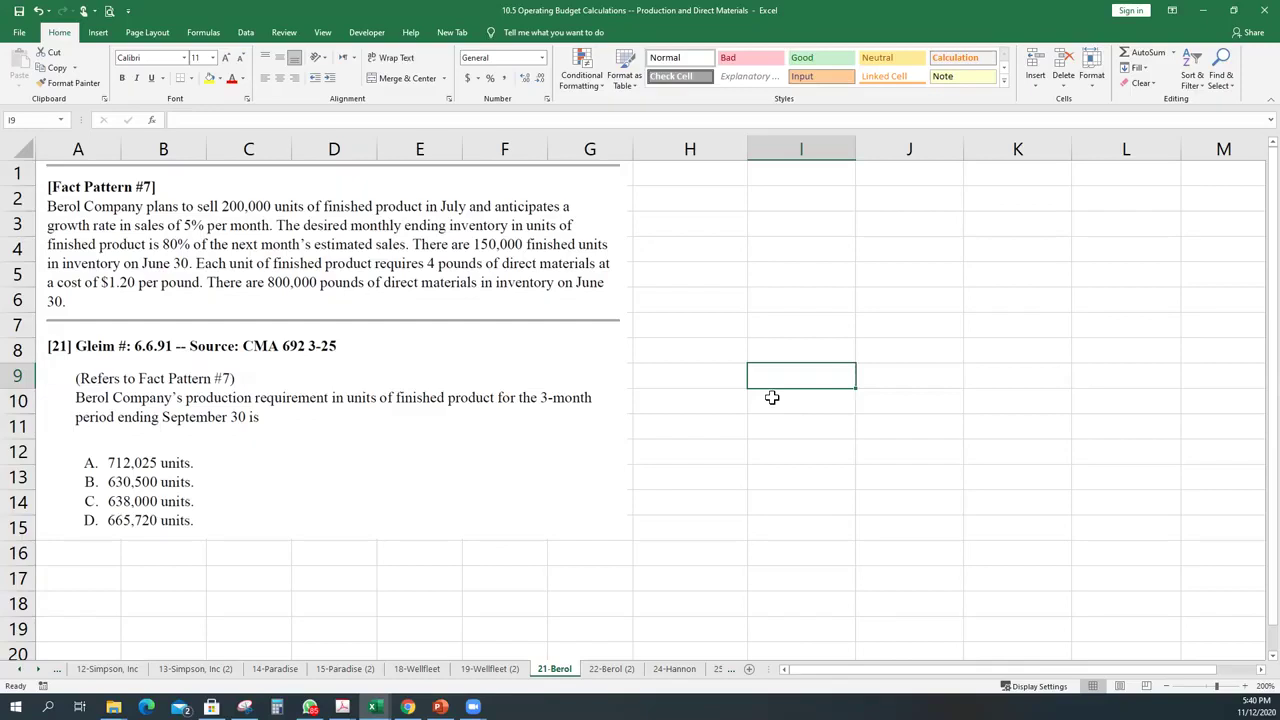
key(Up)
text(7)
key(Return)
text(200000)
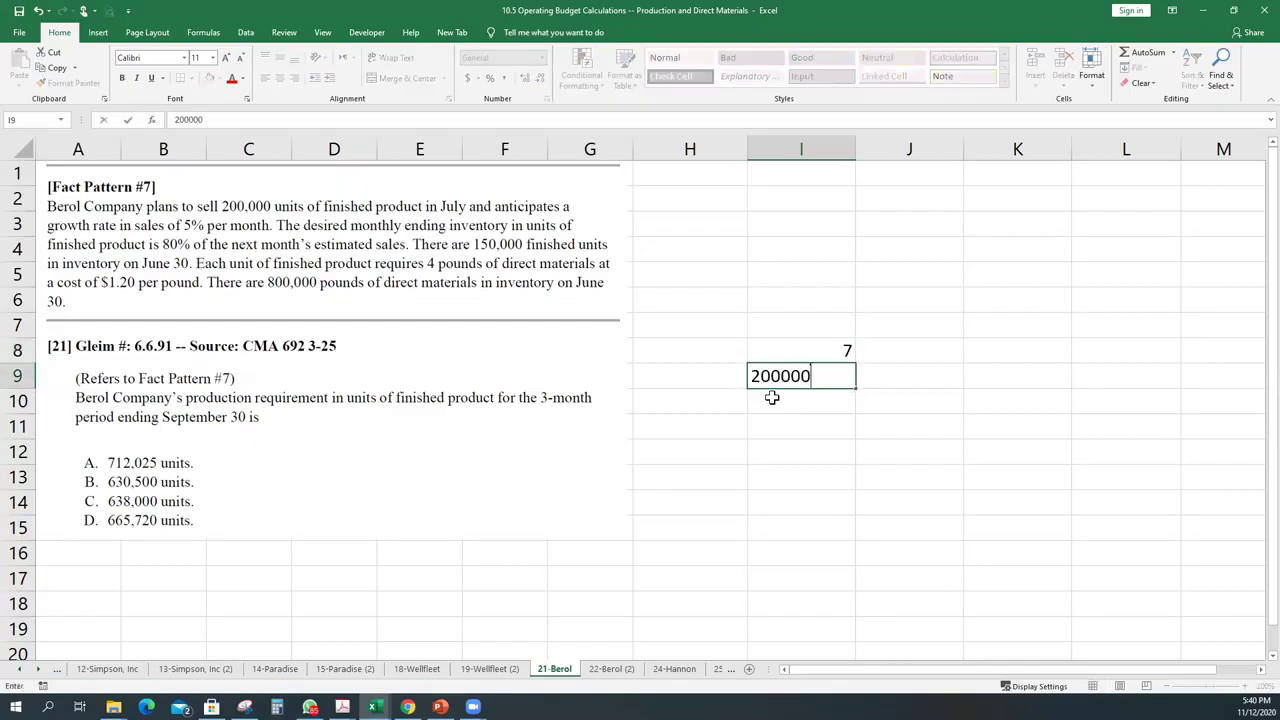
key(Return)
Apply comma-style number formatting to the range I9:L17
key(Up)
drag(783, 379, 1146, 571)
right_click(1042, 512)
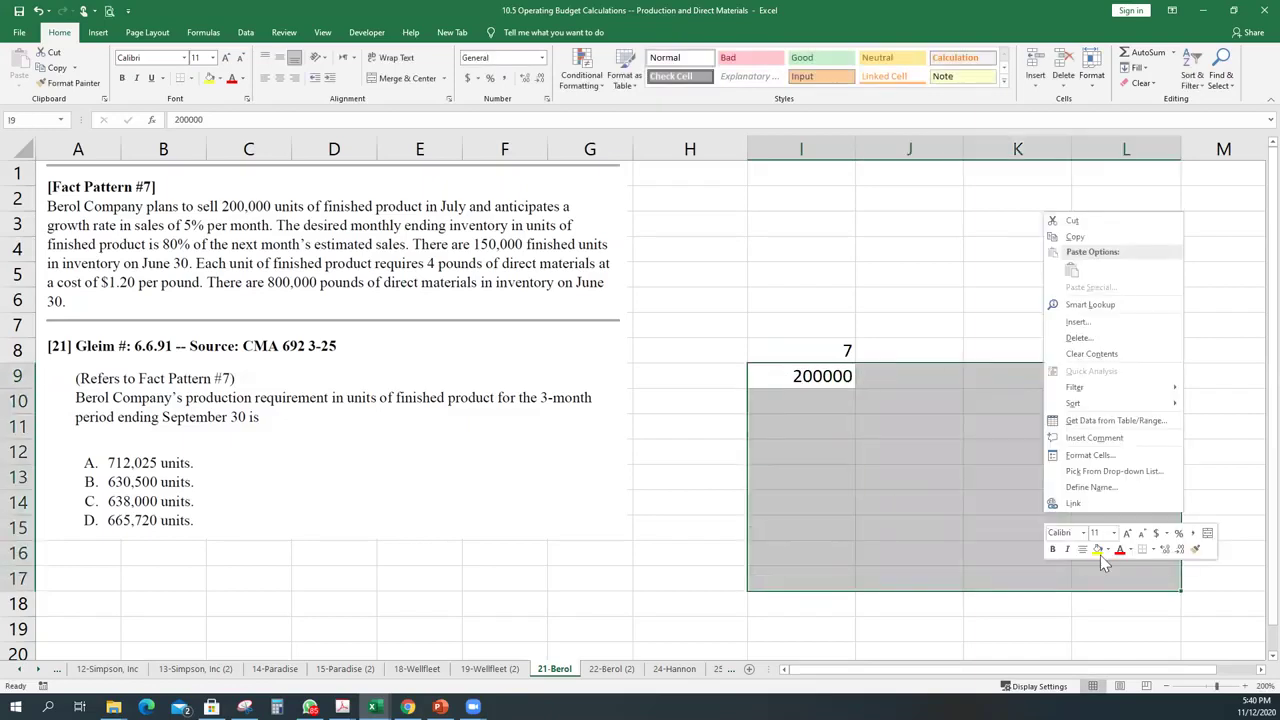
click(1192, 536)
click(800, 426)
key(Up)
key(Up)
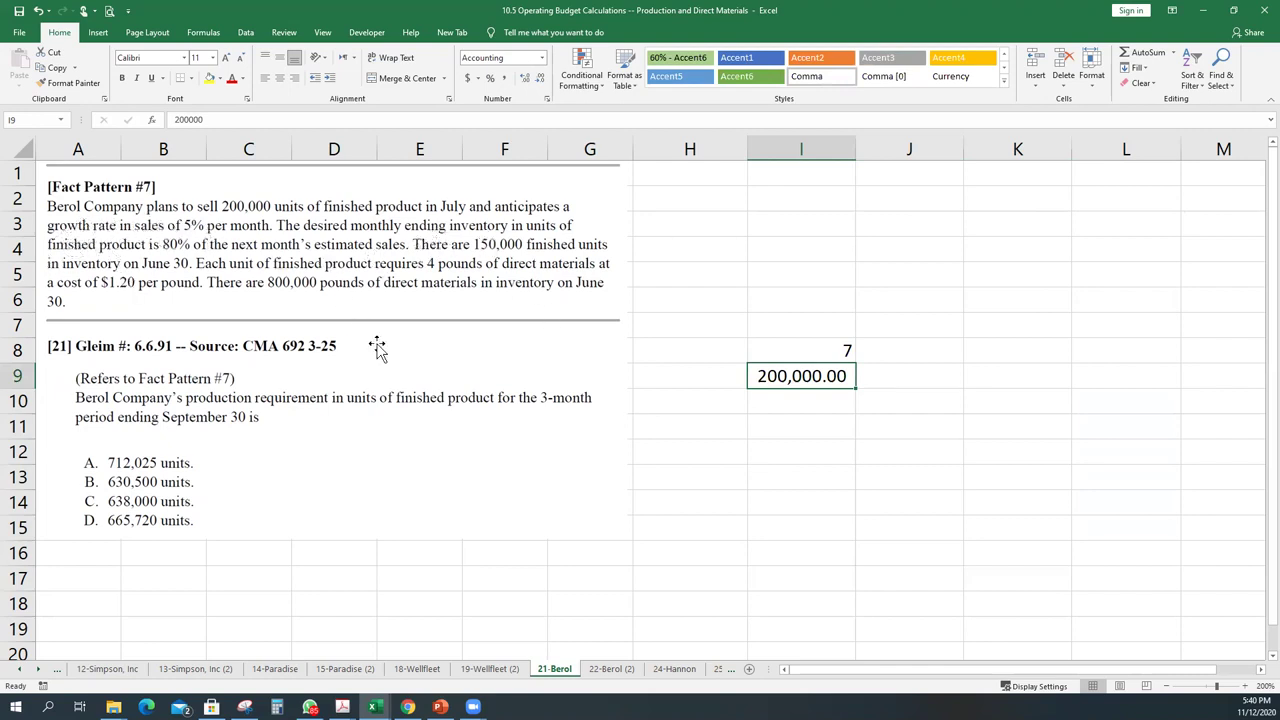
Extend the month number series from I8 with 8 and 9 in J8:K8, and select J9
key(Right)
key(Up)
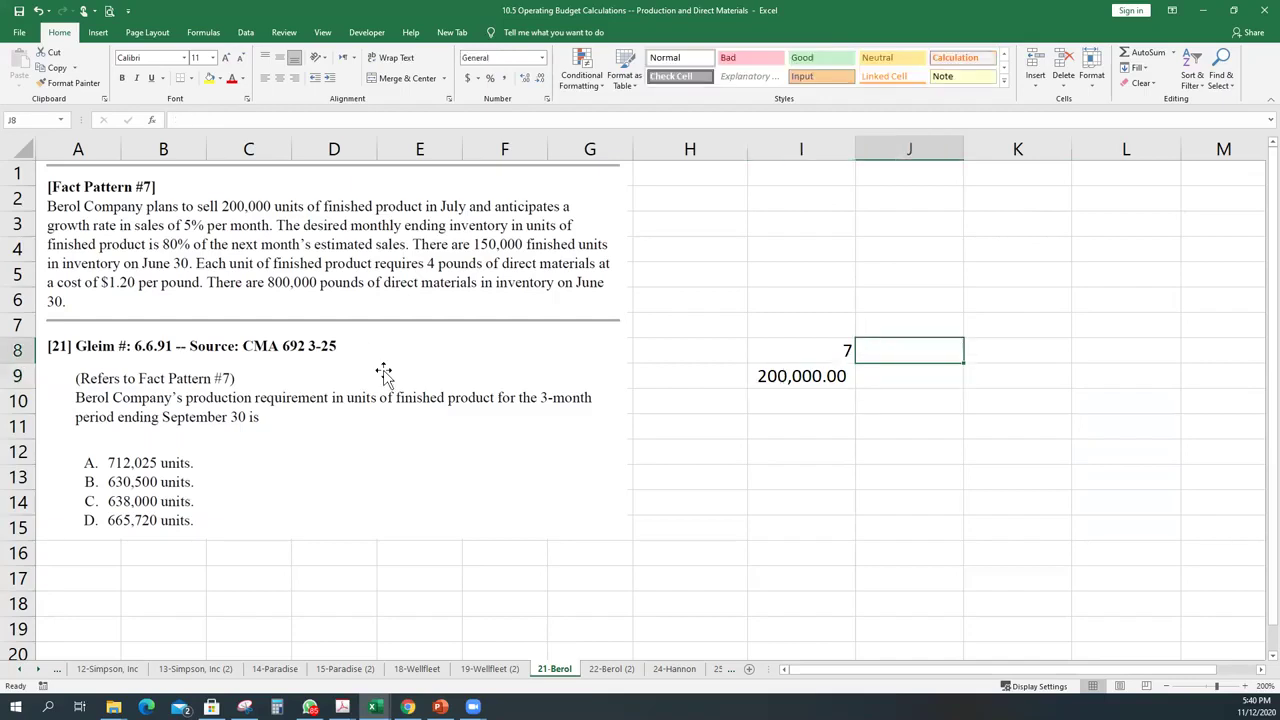
click(778, 352)
drag(855, 362, 1000, 352)
click(890, 370)
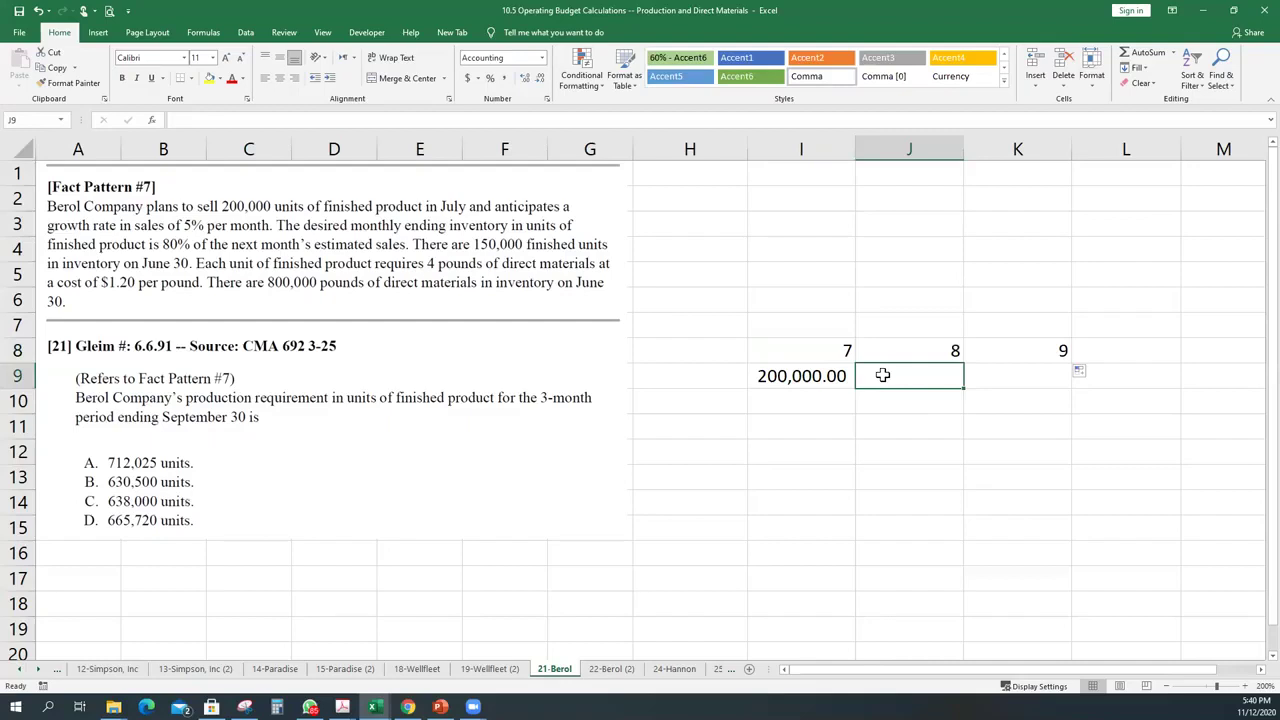
text(+)
key(Left)
text(*1.05)
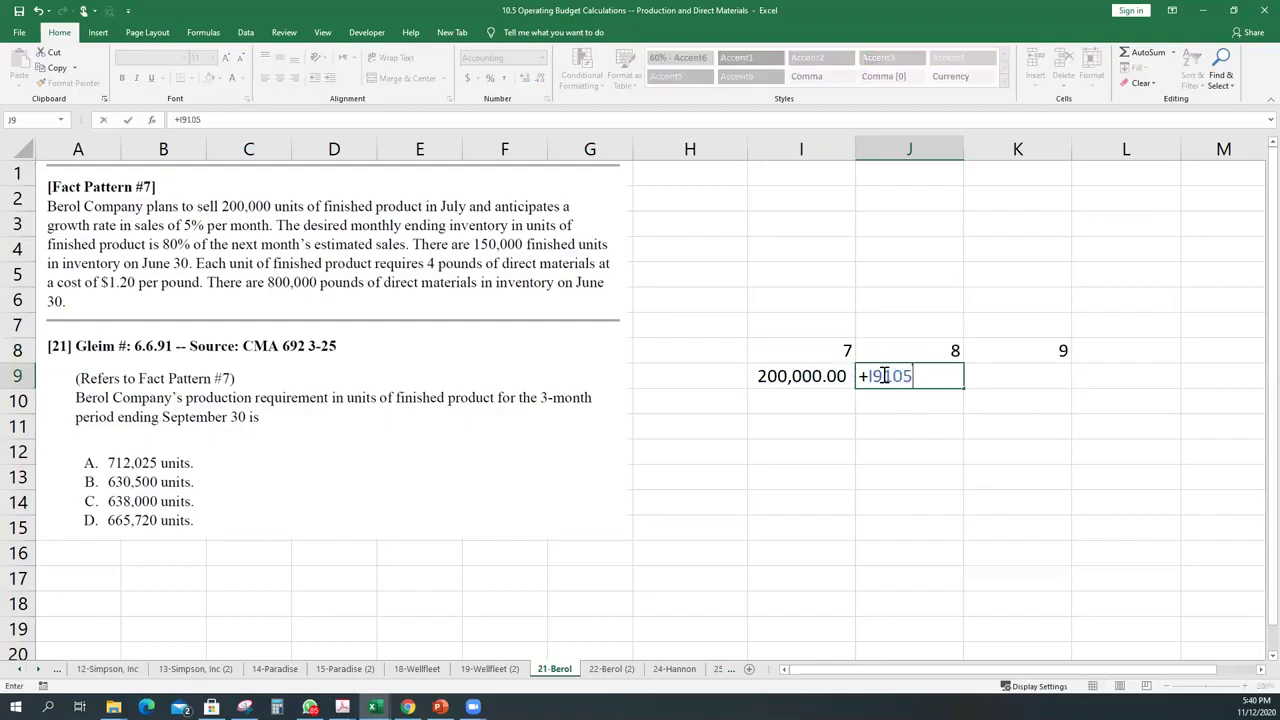
key(Escape)
Calculate August sales in J9 as I9*105% and copy the formula to K9 for September
text(+)
key(Left)
text(*105%)
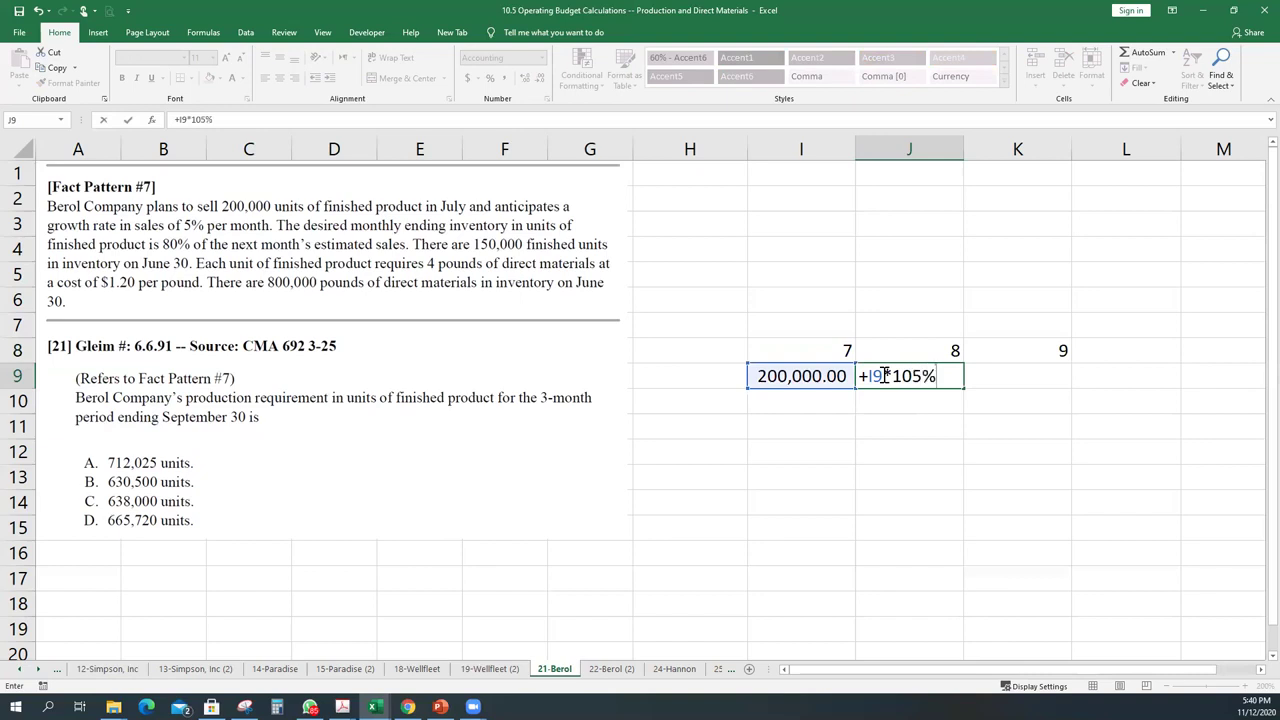
key(ctrl+Return)
key(ctrl+c)
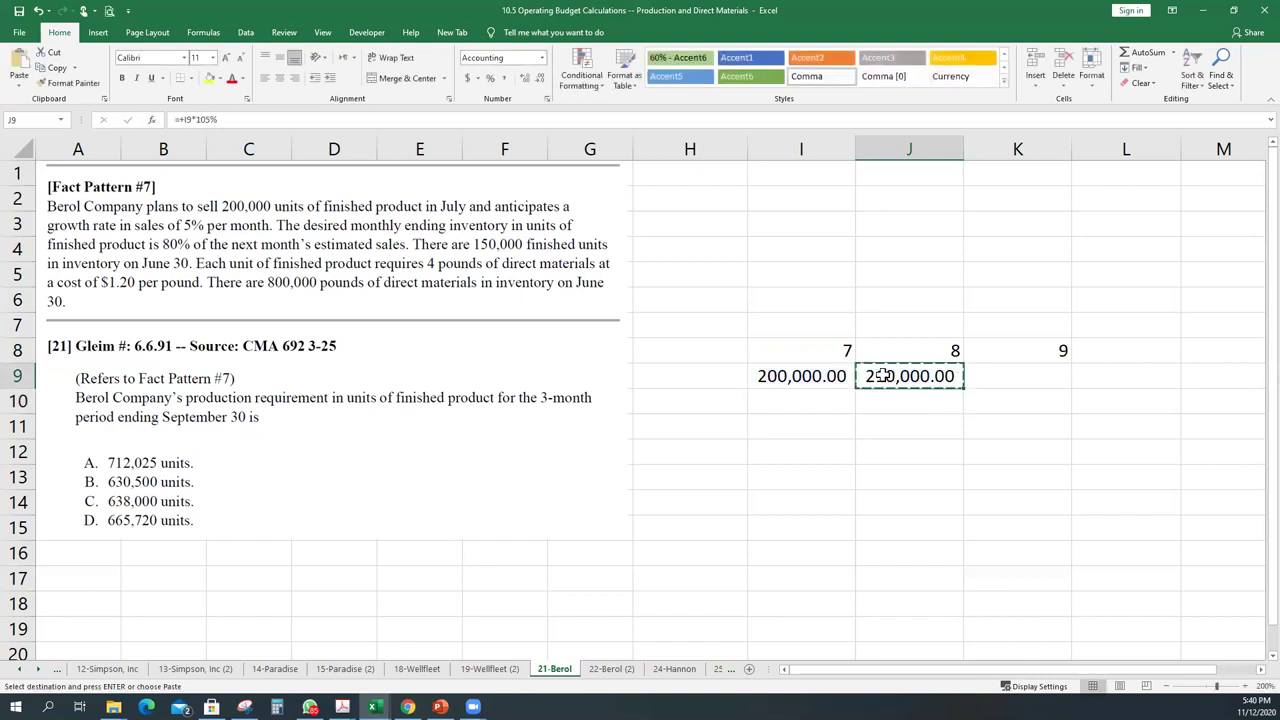
key(shift+Right)
key(shift+Right)
key(shift+Left)
key(ctrl+v)
key(Escape)
Review the July, August and September sales cells I9:K9 one by one
key(Left)
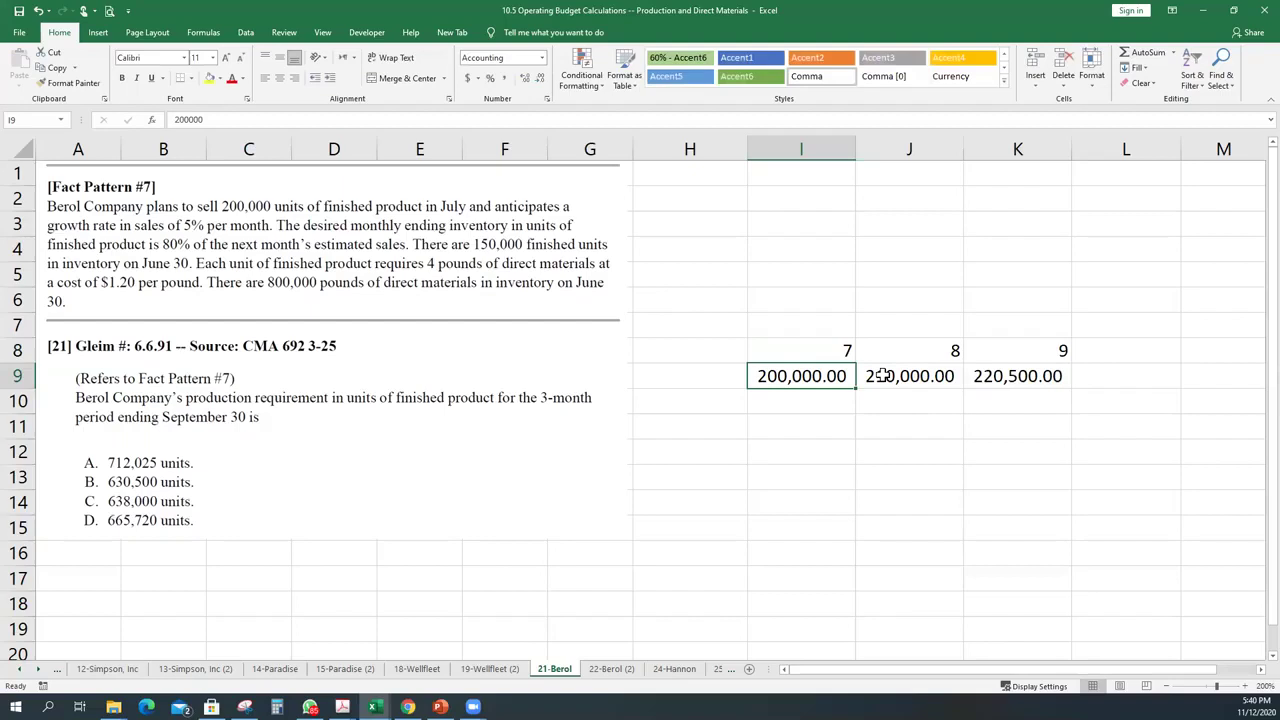
key(Right)
key(Right)
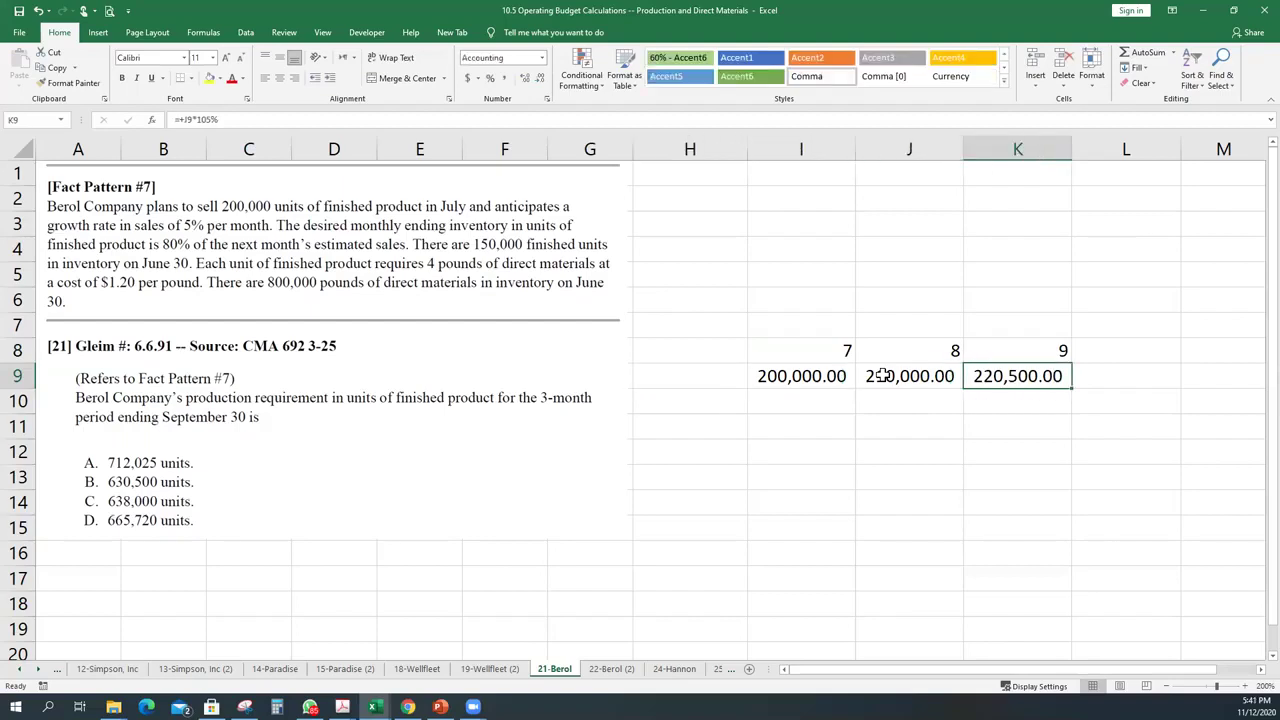
key(Left)
key(Left)
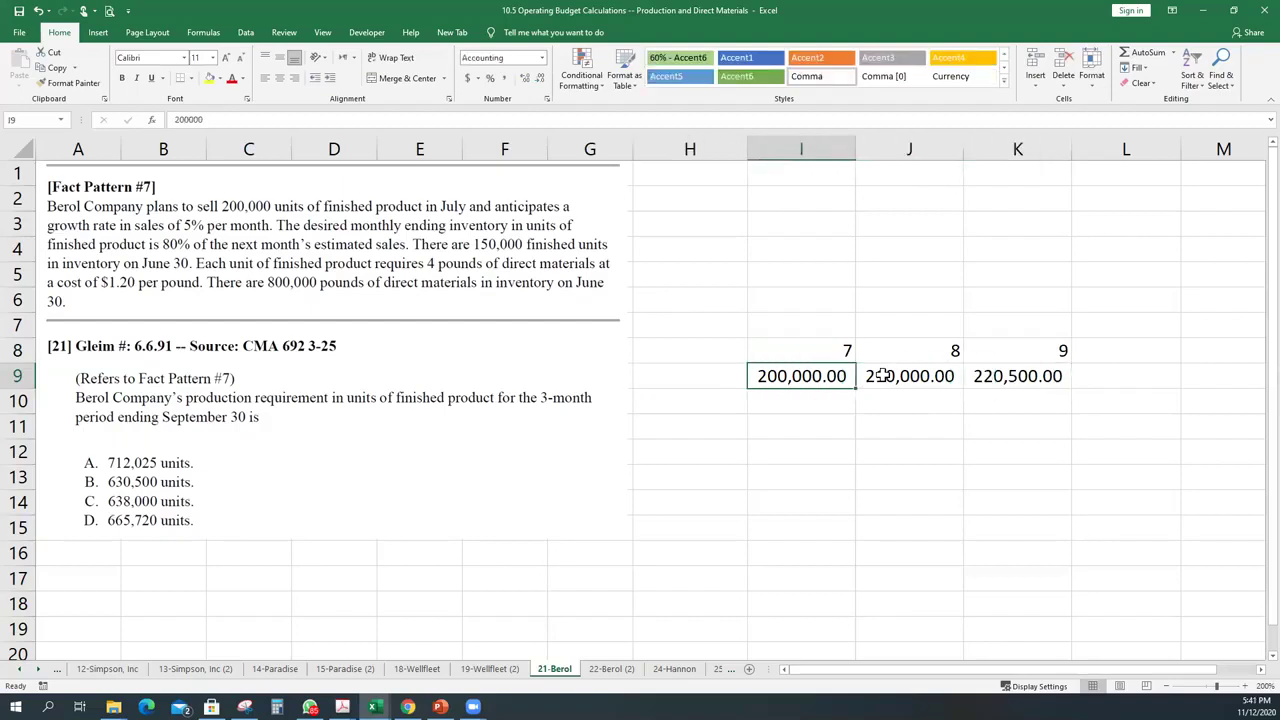
key(Right)
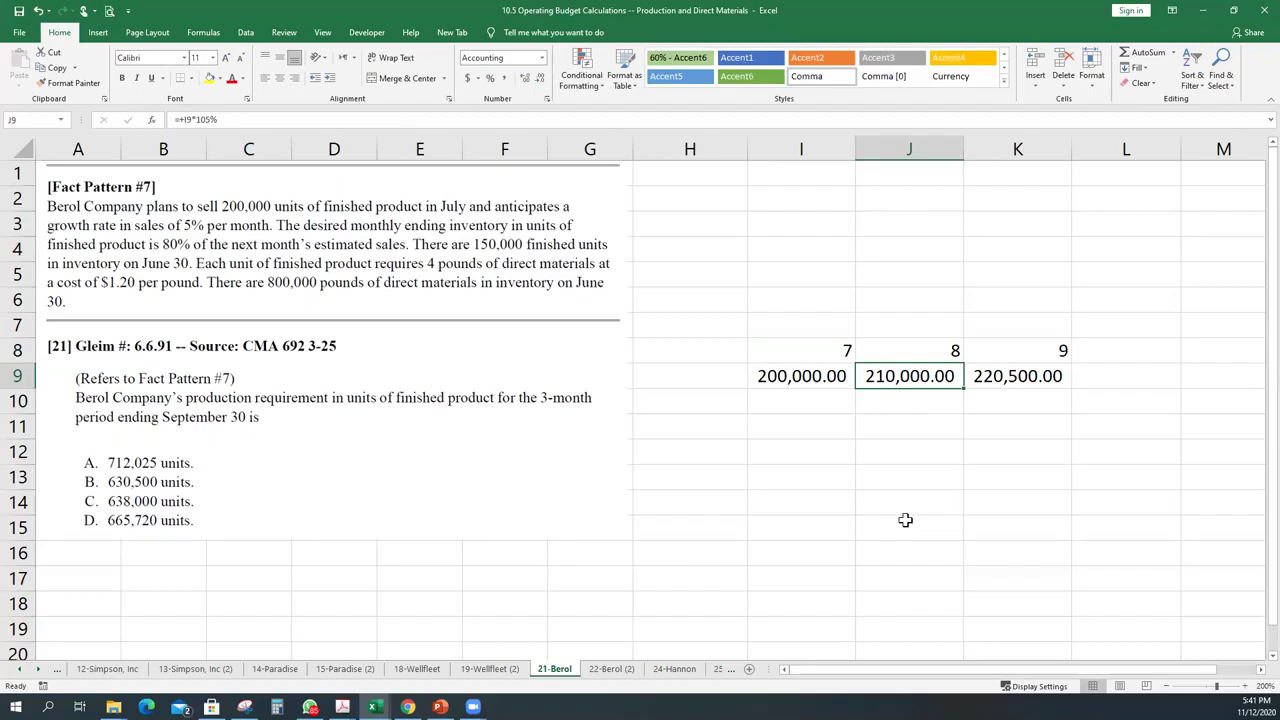
key(Right)
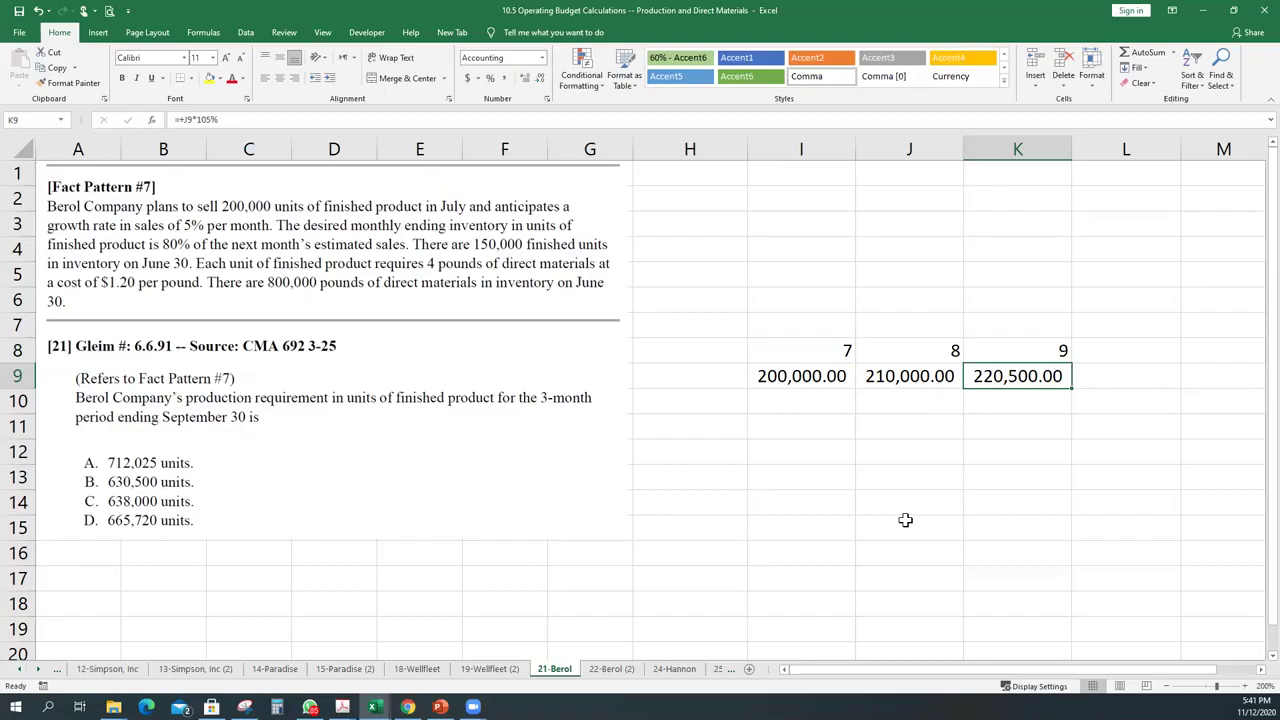
Enter the June 30 finished goods inventory of 150,000 in I11
key(Return)
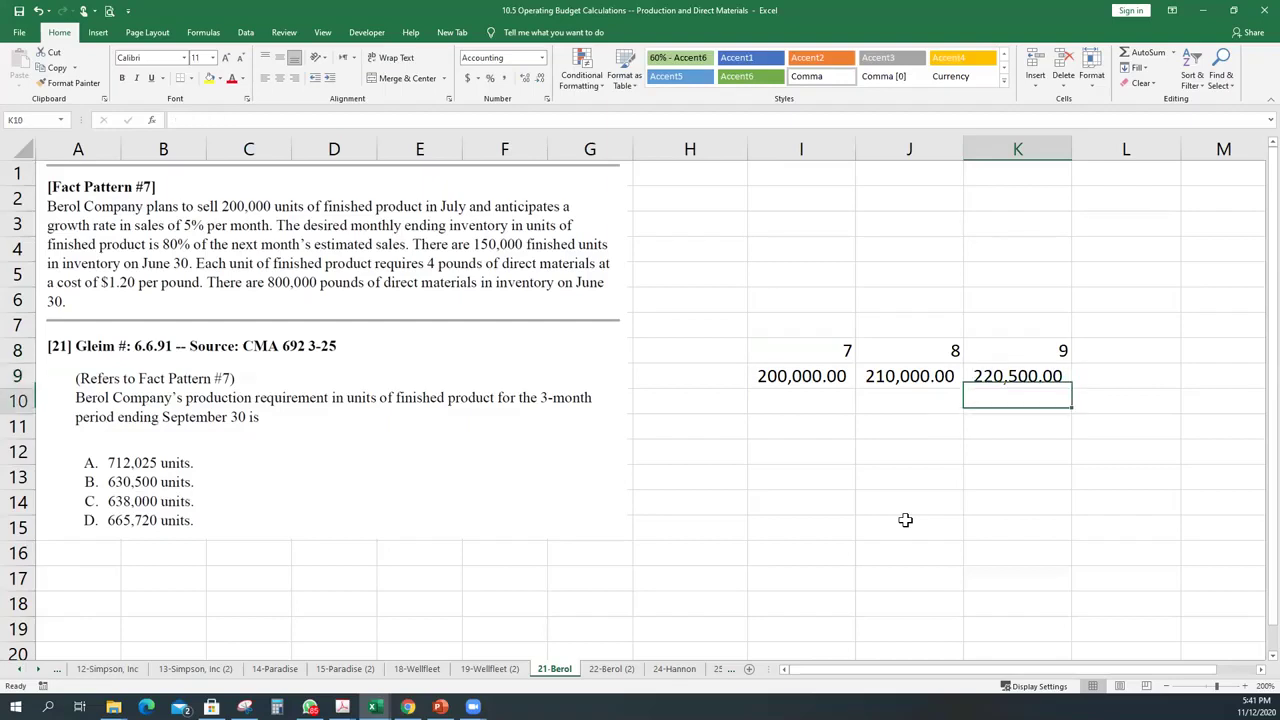
key(Left)
key(Left)
key(Left)
key(Right)
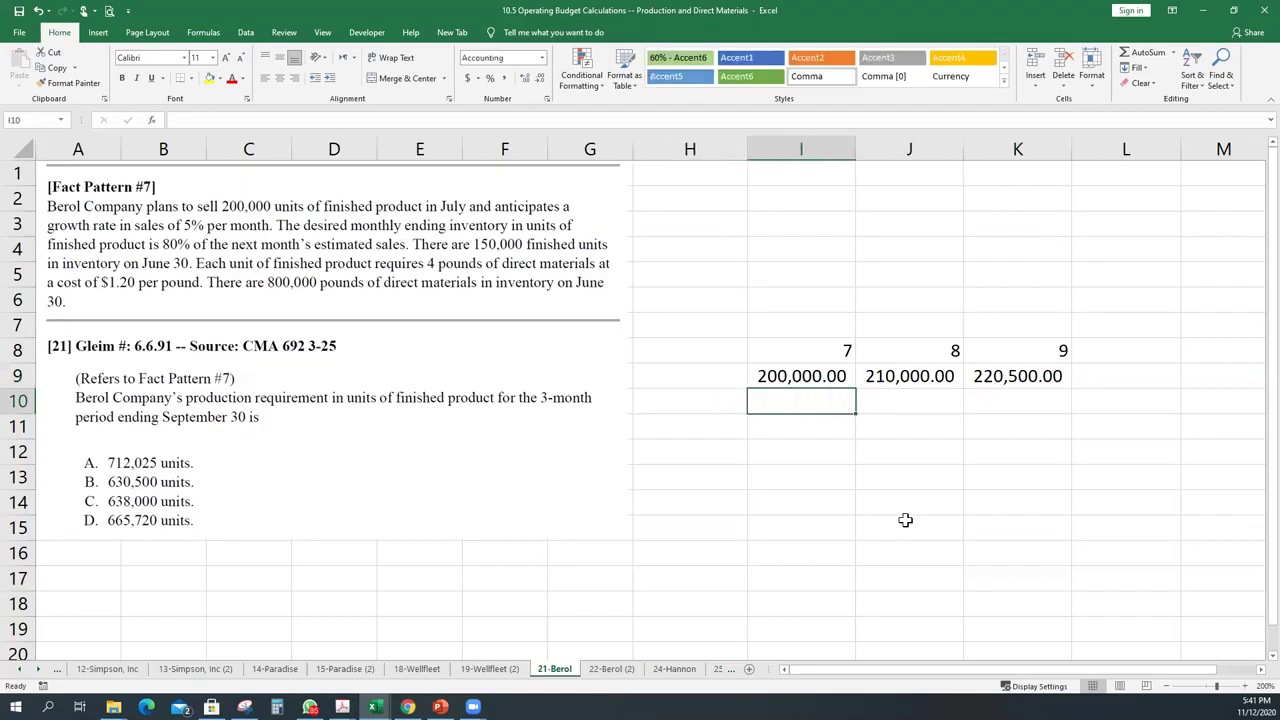
key(Return)
text(150,000)
key(Return)
key(Up)
key(Right)
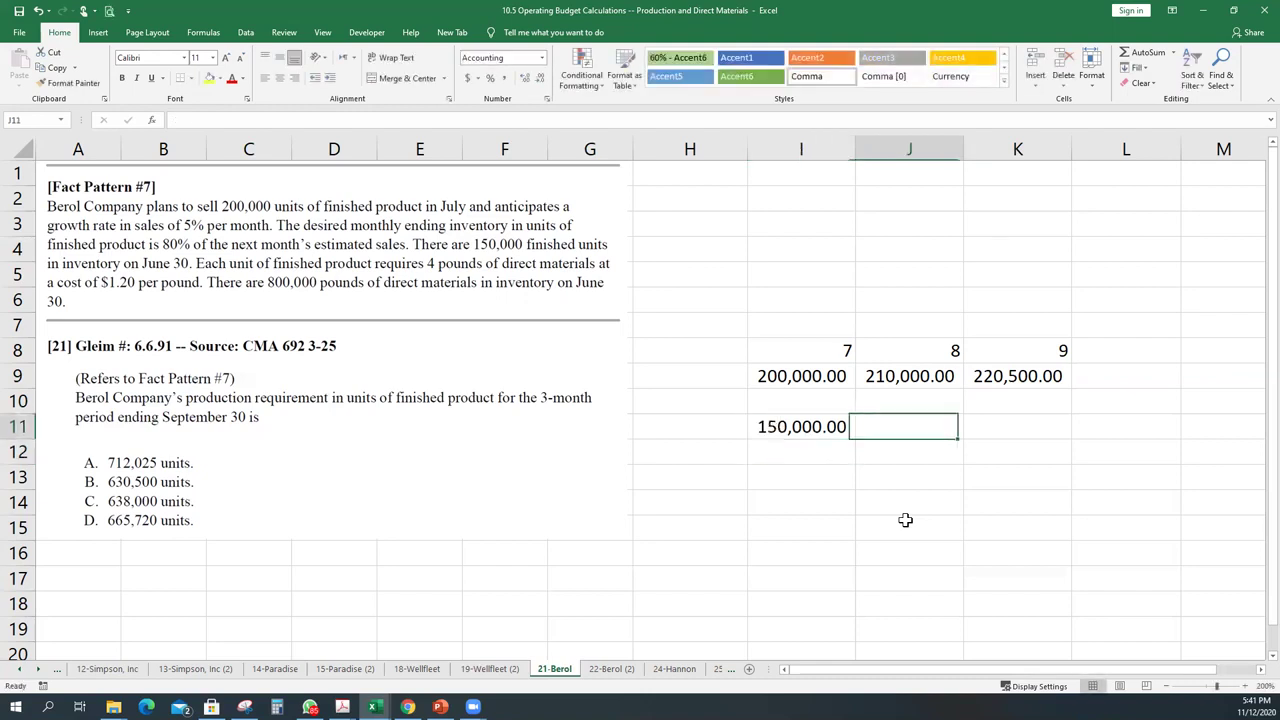
Add month number 10 in L8 as the October column heading
key(Right)
key(Right)
key(Up)
key(Up)
key(Up)
text(10)
key(Return)
Extend the 5% growth formula from K9 to L9 for October sales and inspect the copied formula
key(Left)
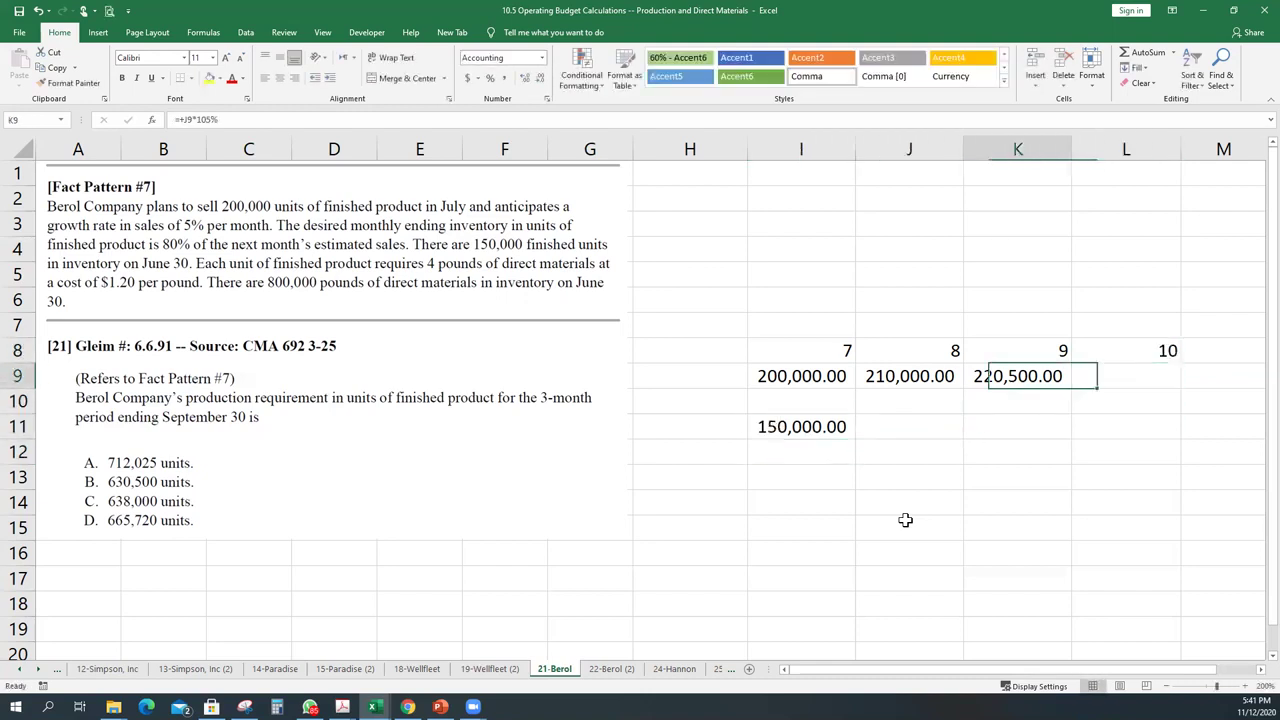
key(Left)
key(Left)
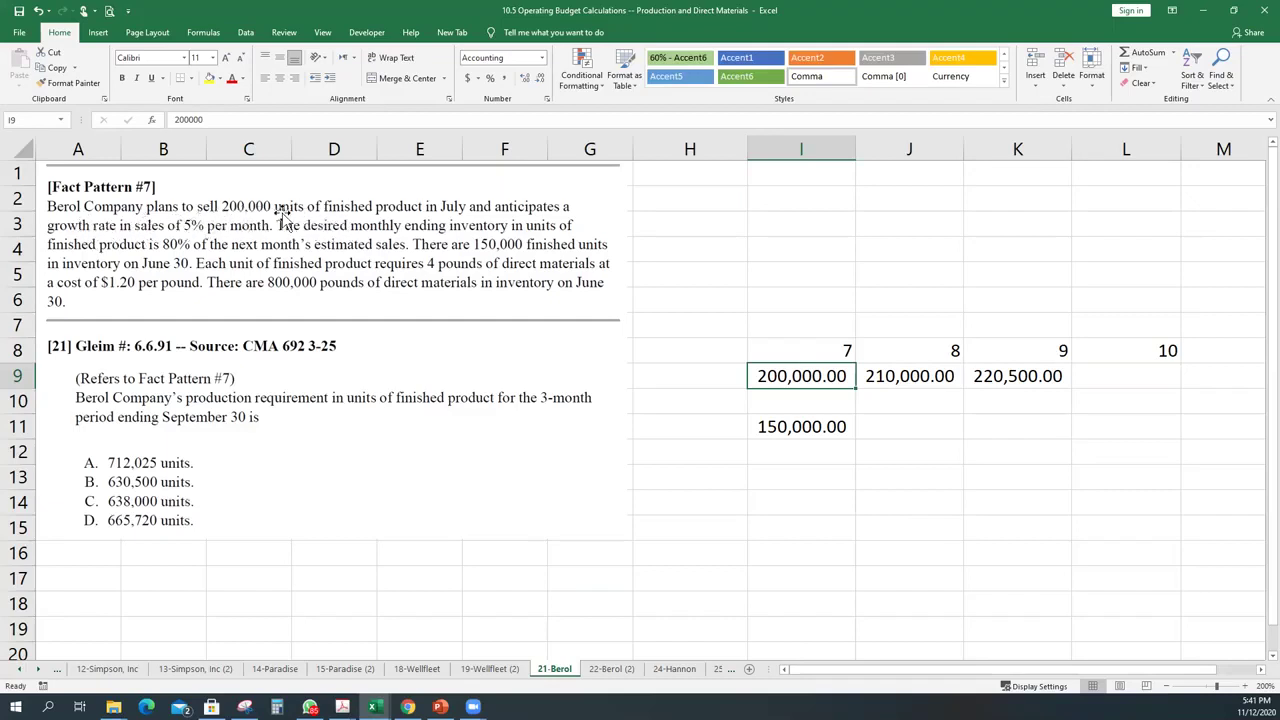
click(1040, 380)
click(1095, 381)
click(985, 383)
click(1120, 382)
click(1035, 380)
drag(1071, 388, 1135, 385)
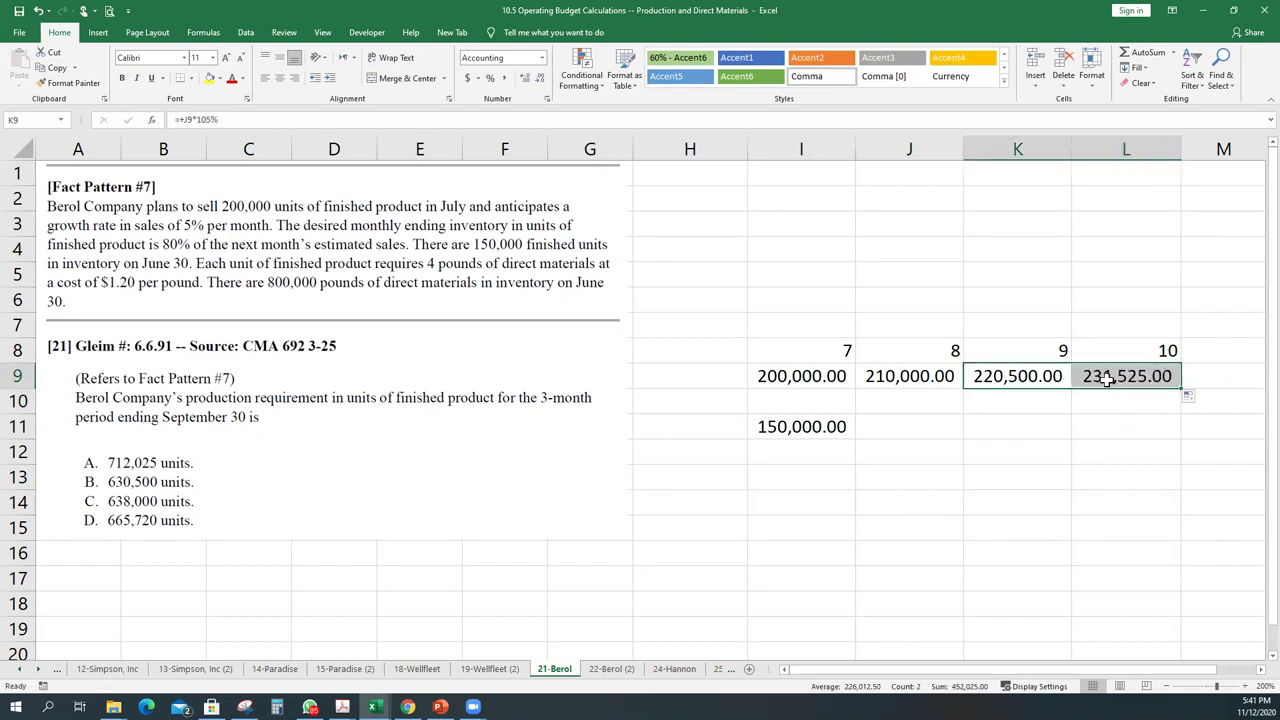
click(1107, 378)
key(F2)
key(Escape)
Calculate the September 30 ending inventory in L11 as L9*.8
click(1109, 409)
key(Up)
key(Down)
key(Down)
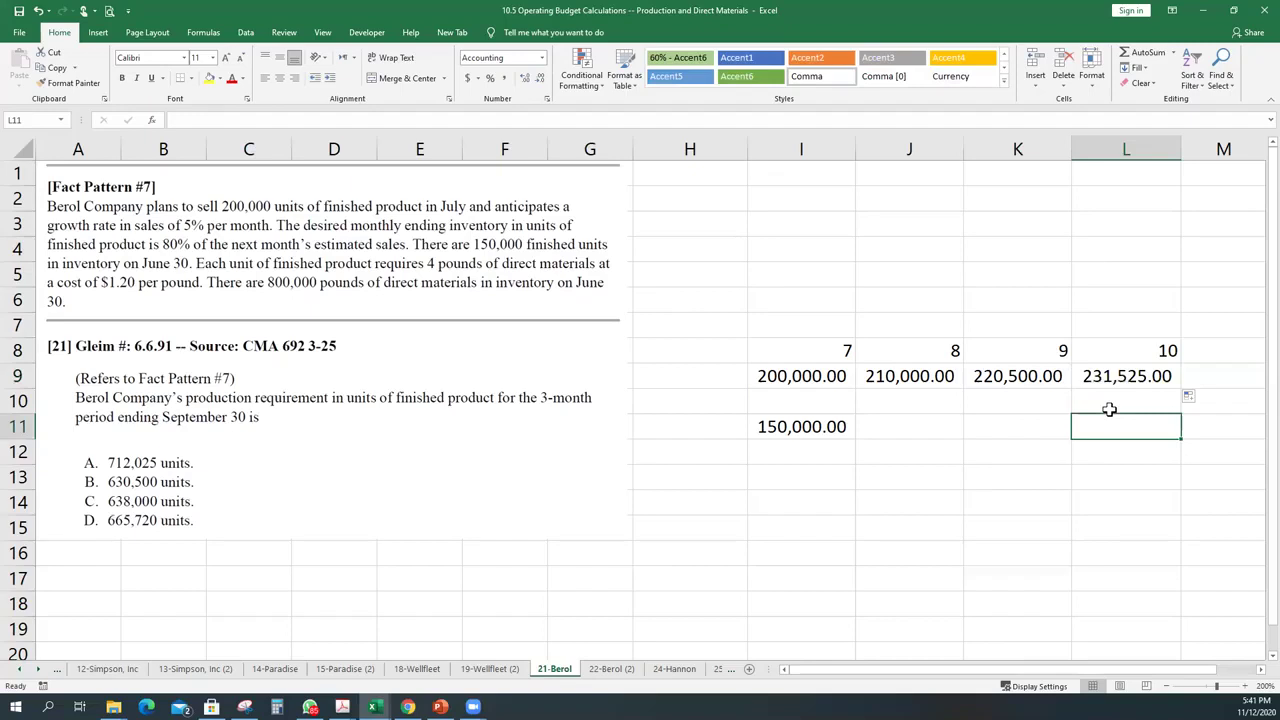
text(+)
key(Up)
key(Up)
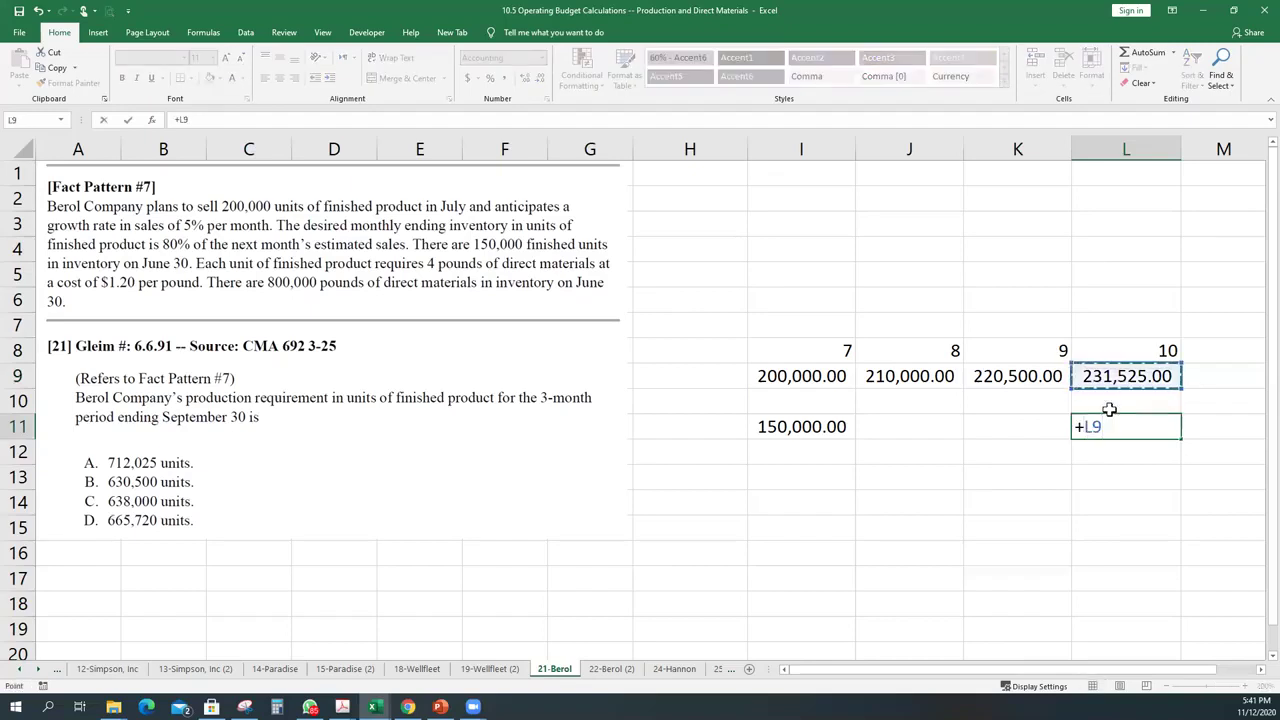
text(*.8)
key(Return)
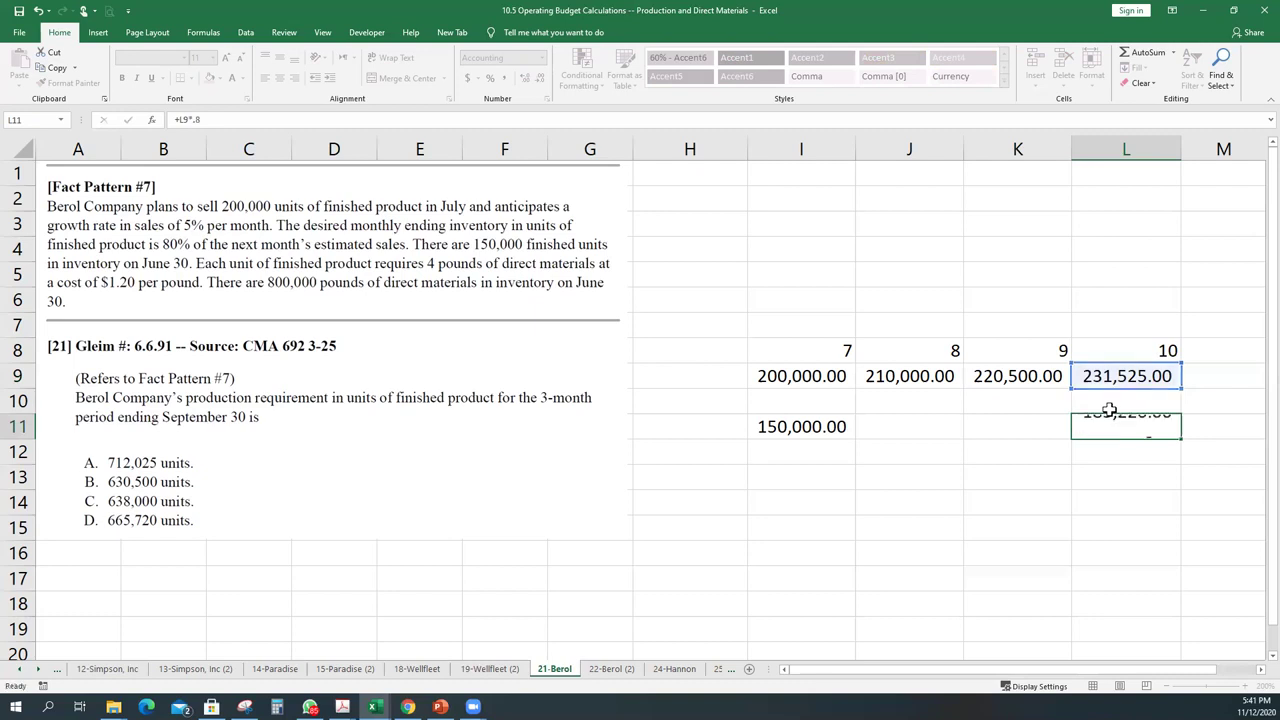
Total the July to September sales in J13 with a SUM of I9:K9
key(Left)
key(Left)
key(Right)
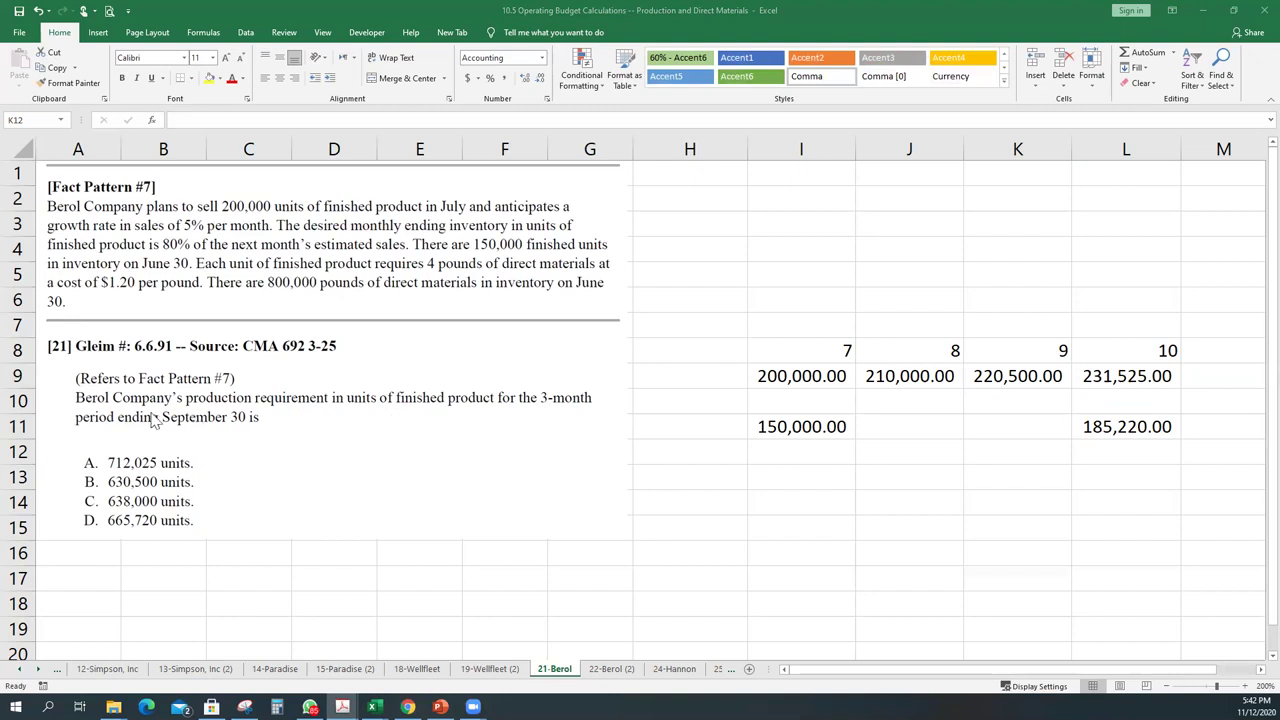
click(907, 470)
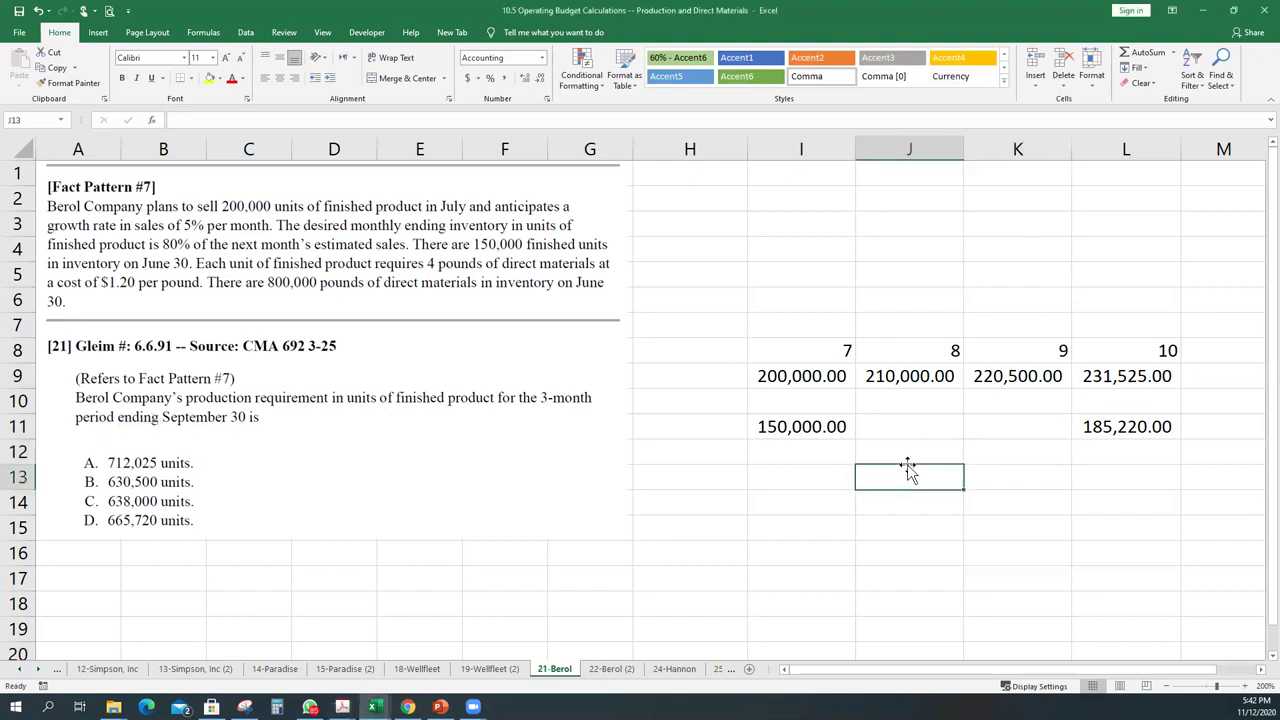
key(alt+equal)
click(841, 375)
drag(841, 375, 977, 376)
key(Return)
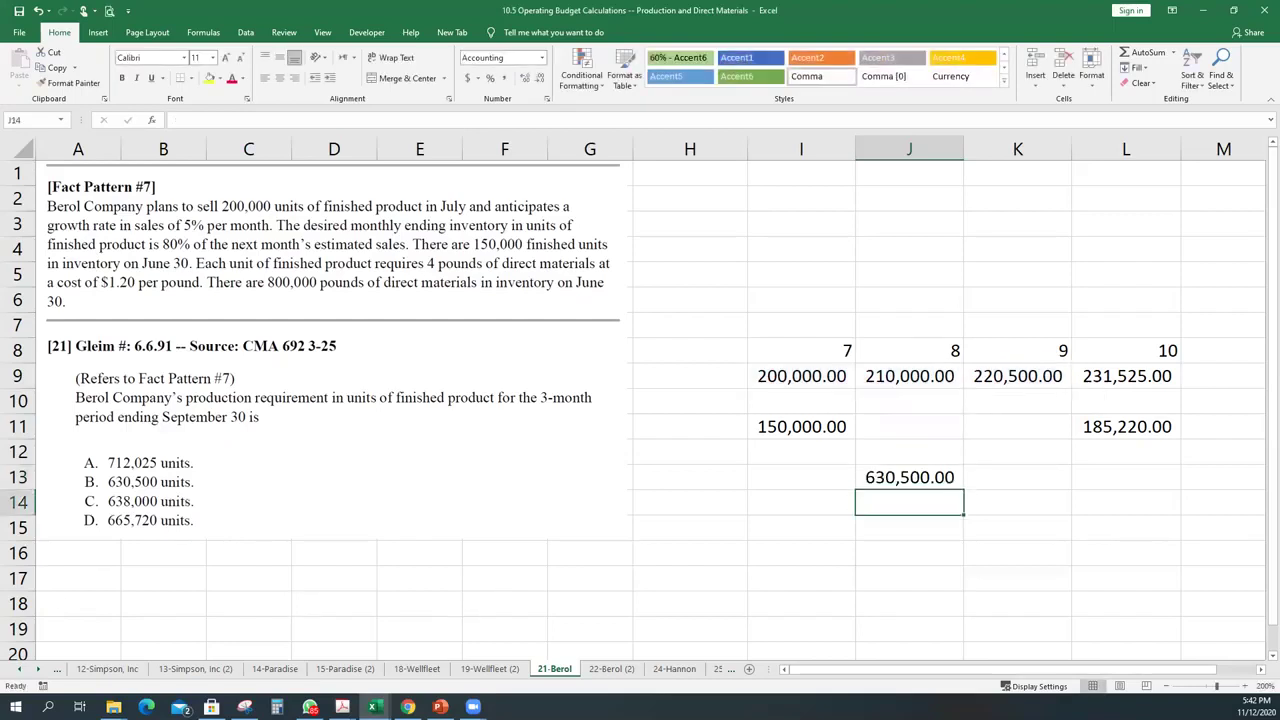
Calculate the production requirement in J14 as total sales J13 plus ending inventory L11 minus beginning inventory I11
text(+)
key(Up)
text(+)
key(Right)
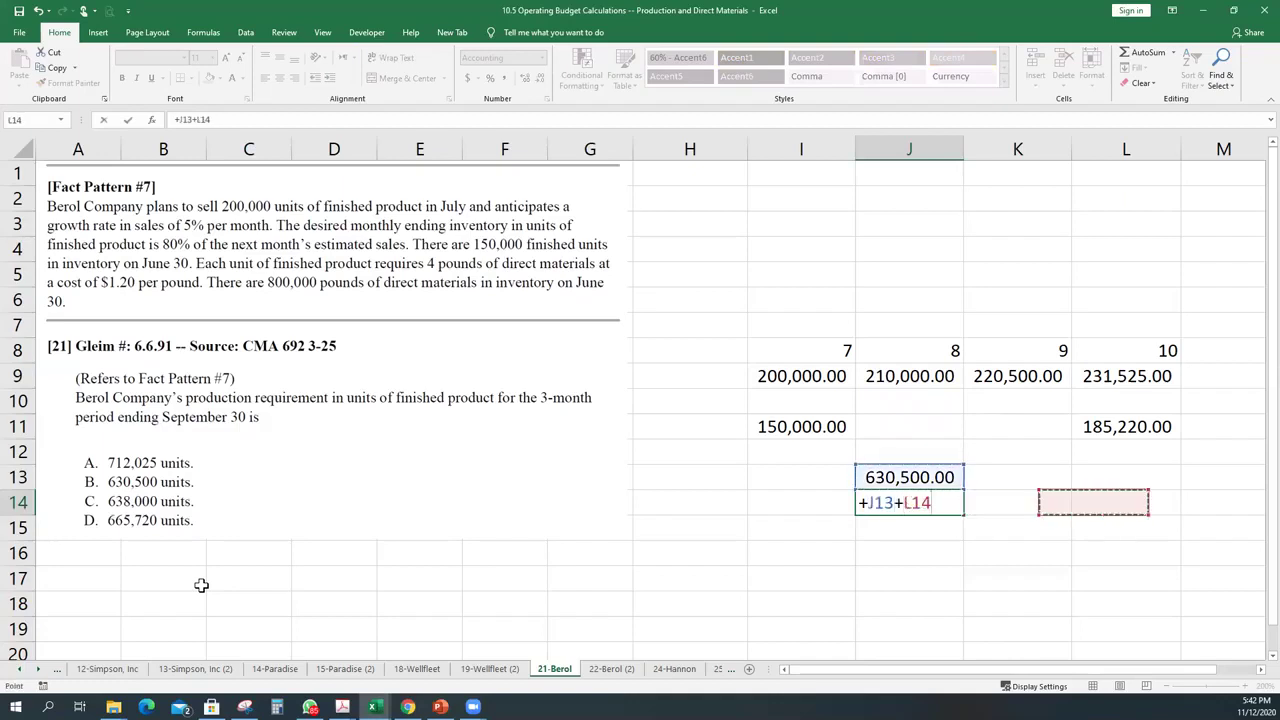
key(Right)
key(Right)
key(Up)
key(Up)
key(Left)
key(Up)
key(Up)
key(Down)
text(+)
key(BackSpace)
text(-)
key(Left)
key(Left)
key(Up)
key(Up)
key(Up)
key(Up)
key(Right)
key(Down)
key(Return)
key(Up)
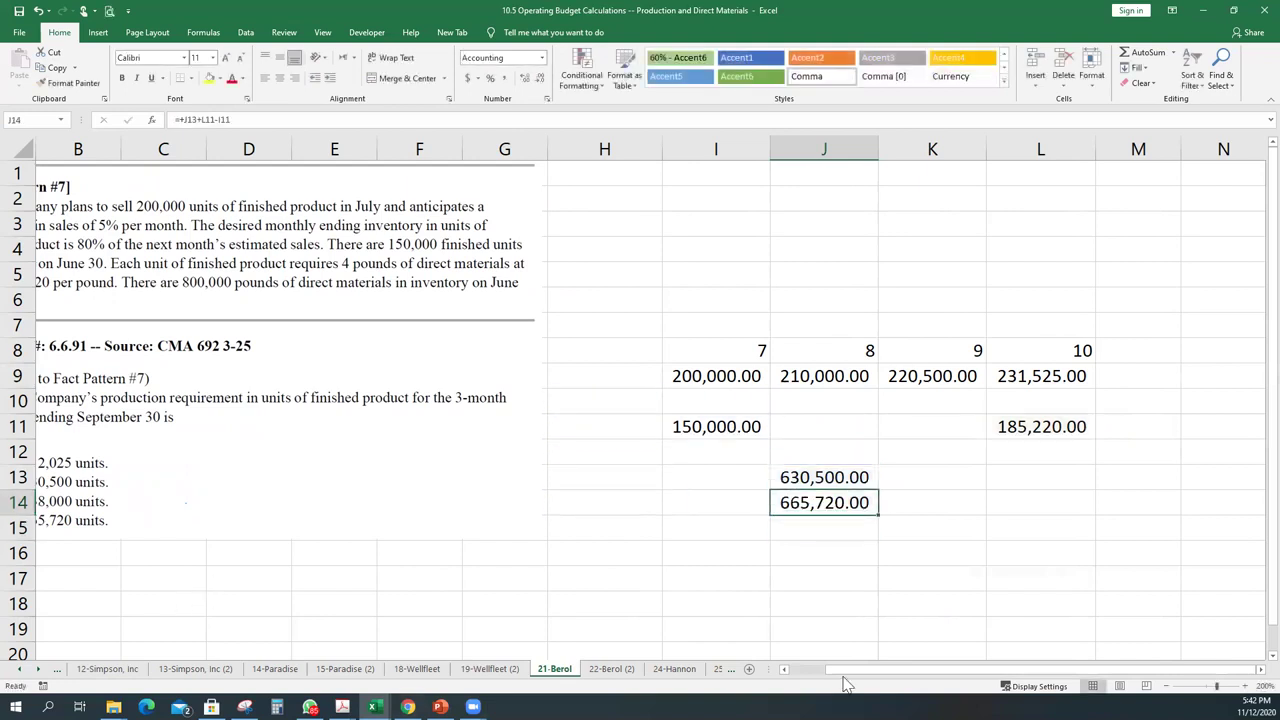
Compare the production requirement in J14 with question 21's answer choices
drag(835, 669, 777, 669)
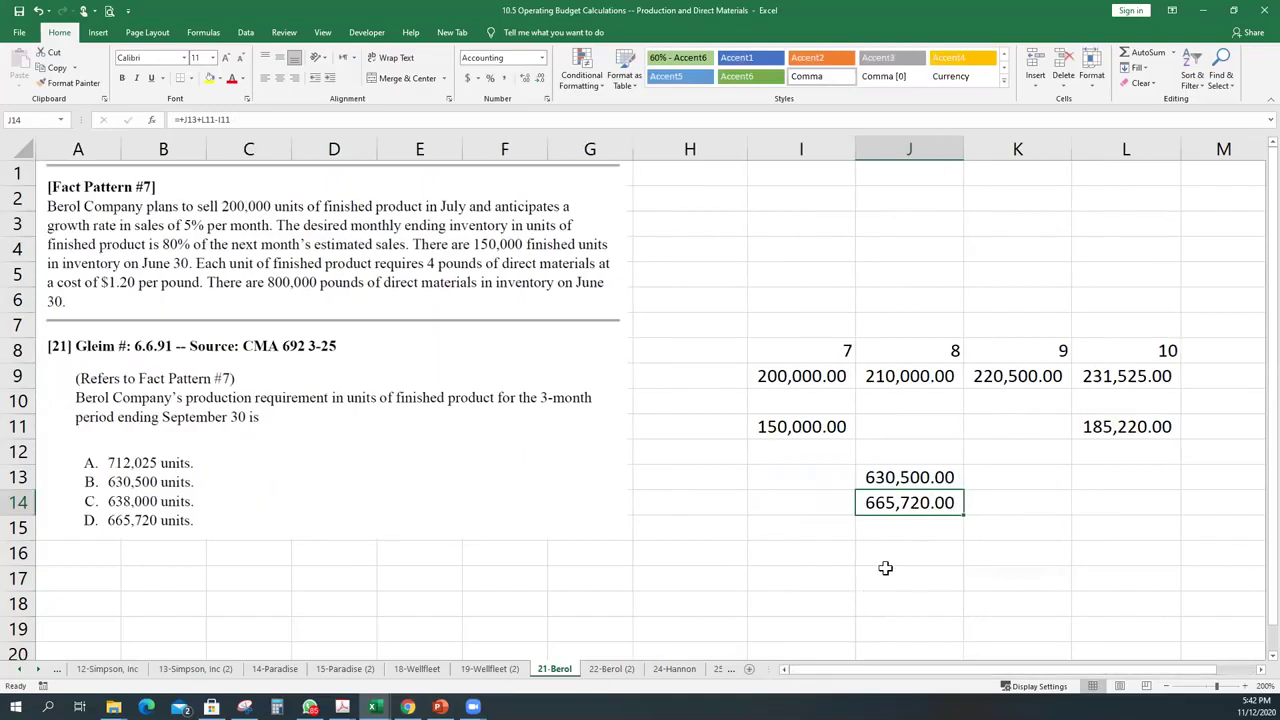
click(142, 530)
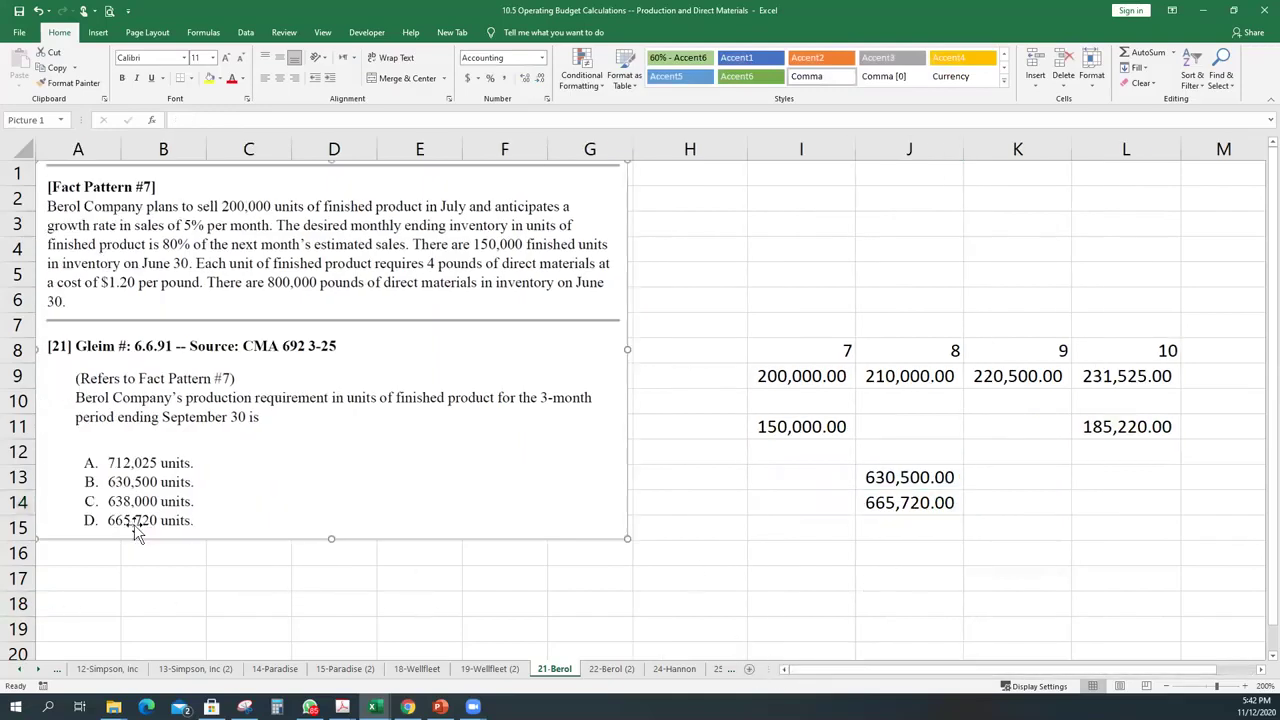
click(932, 529)
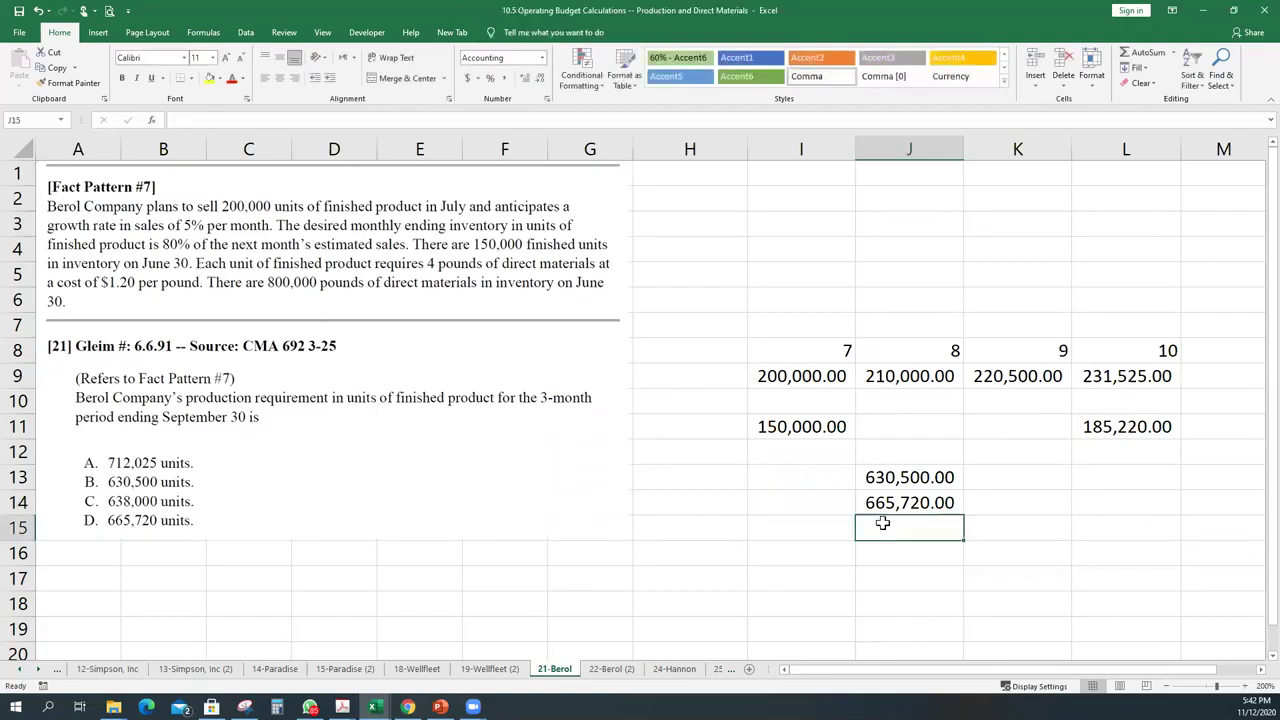
Open the 22-Berol (2) sheet, read question 22, and select cell I9 beside it
click(615, 670)
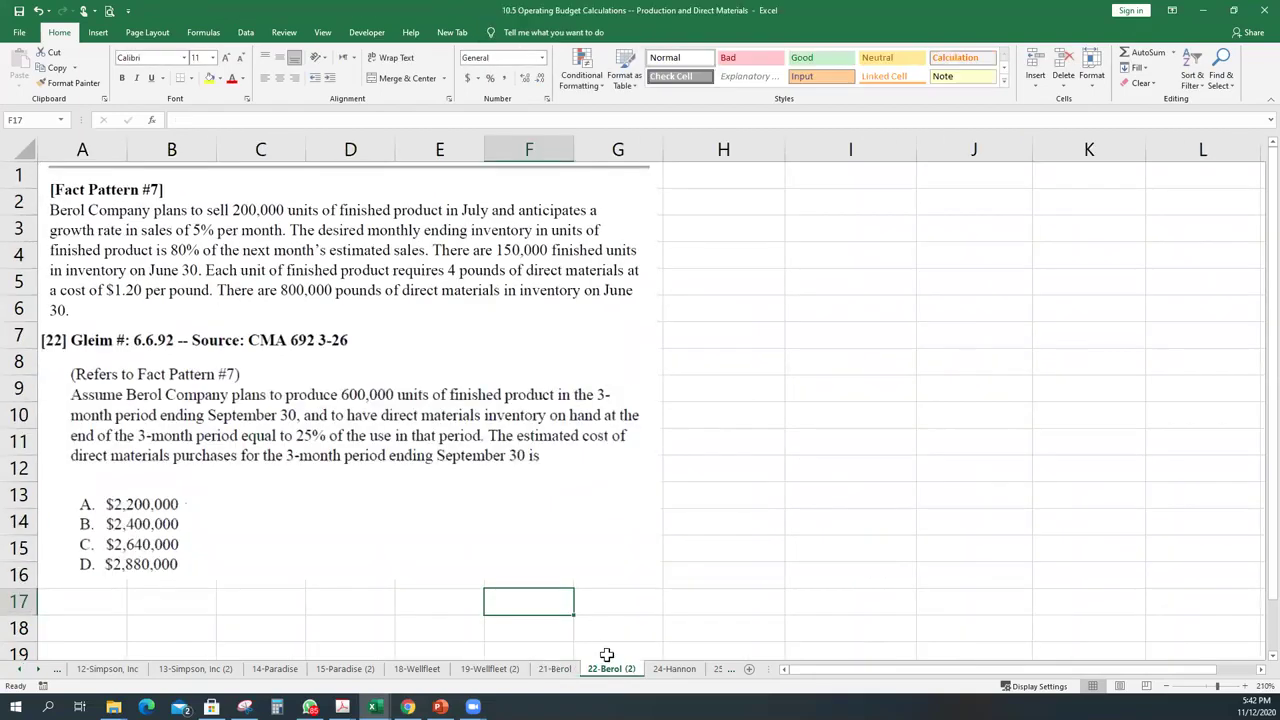
click(280, 448)
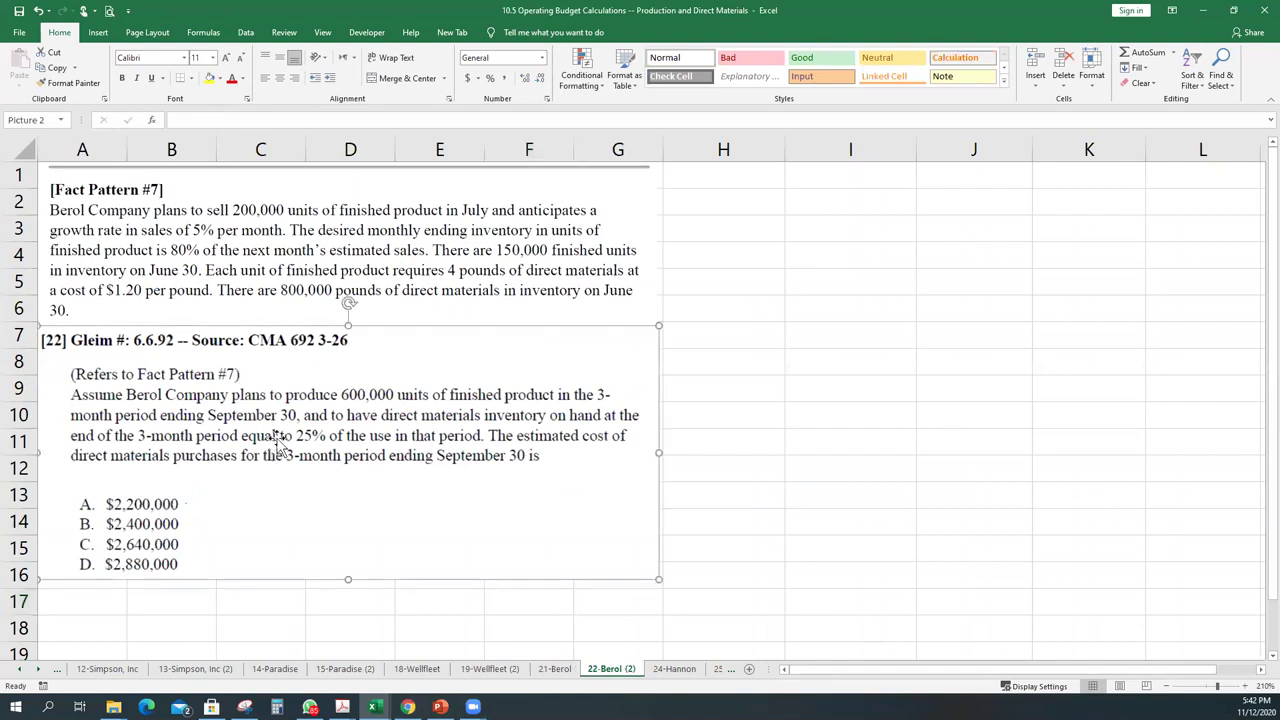
click(770, 407)
click(342, 706)
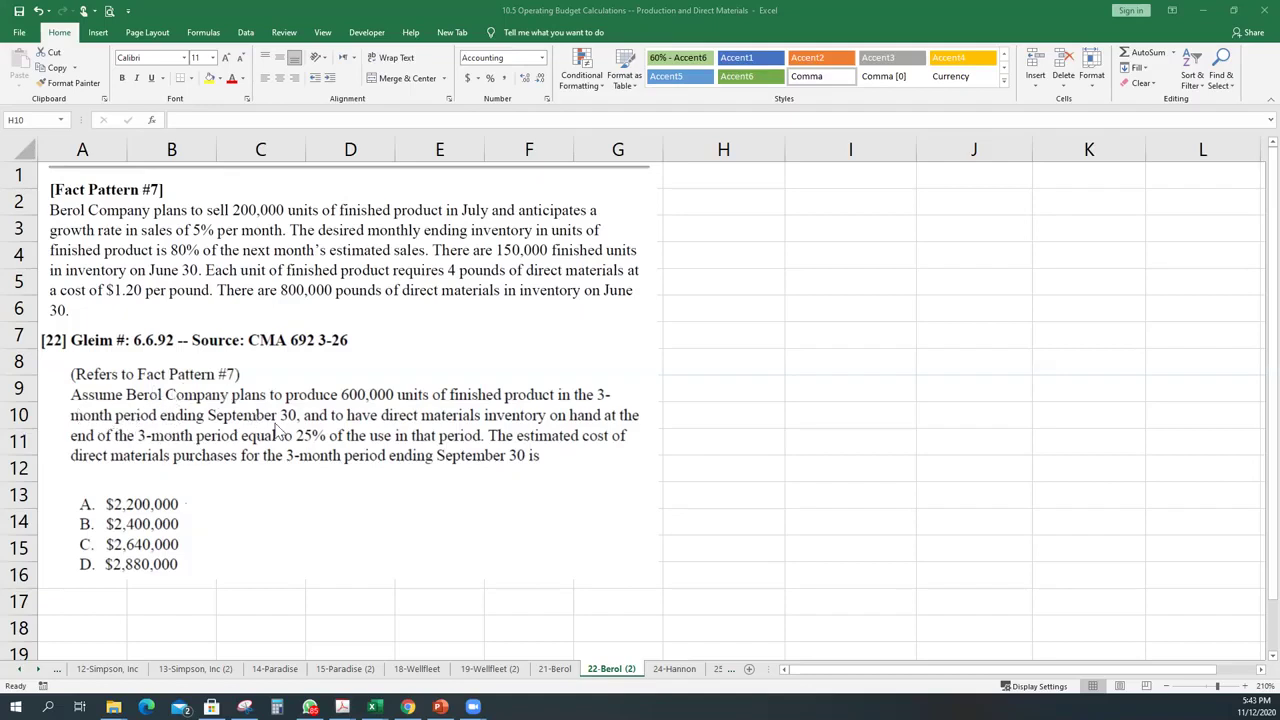
click(848, 383)
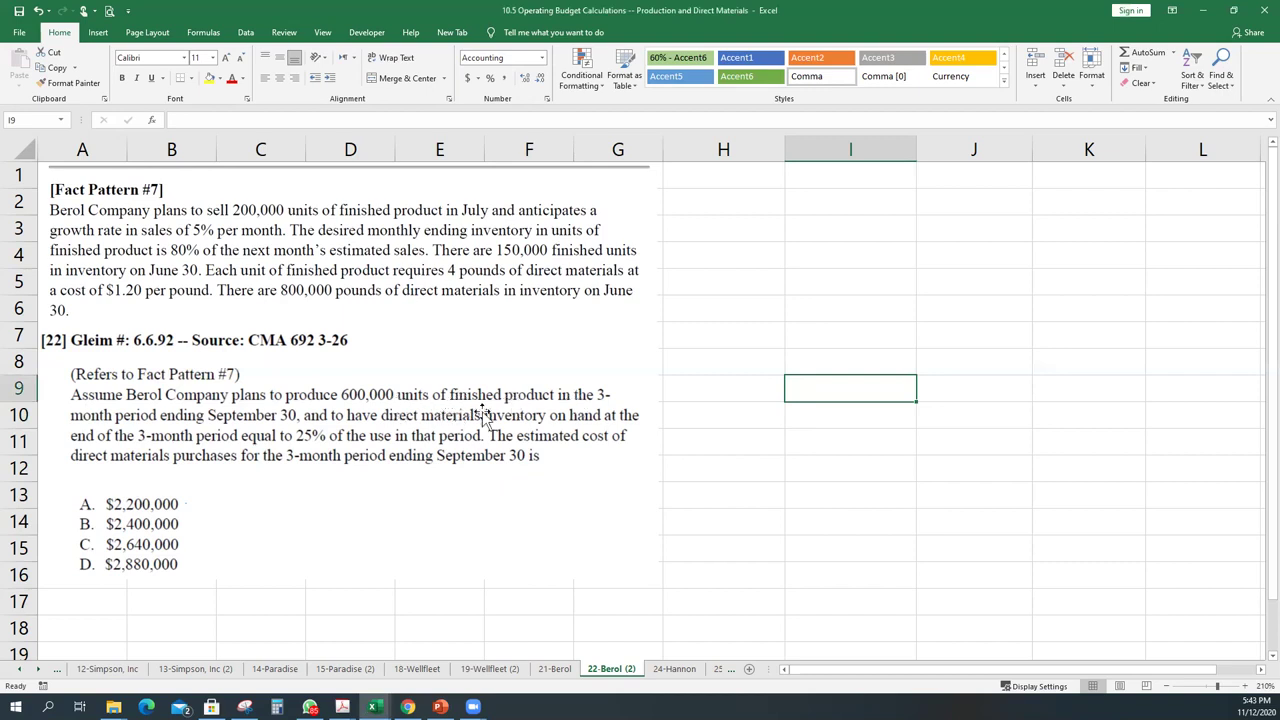
Enter 600,000 units of production in I9 and calculate the pounds of direct materials used in I10 as I9*4
text(600000)
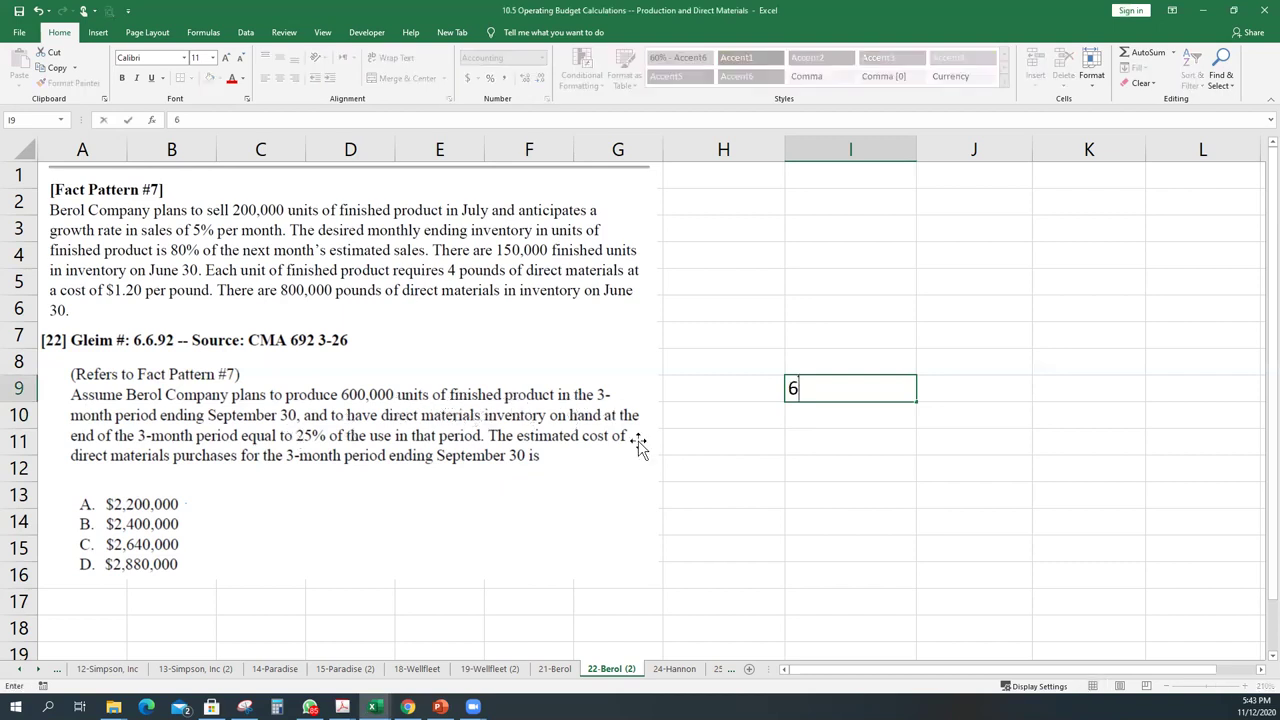
key(Return)
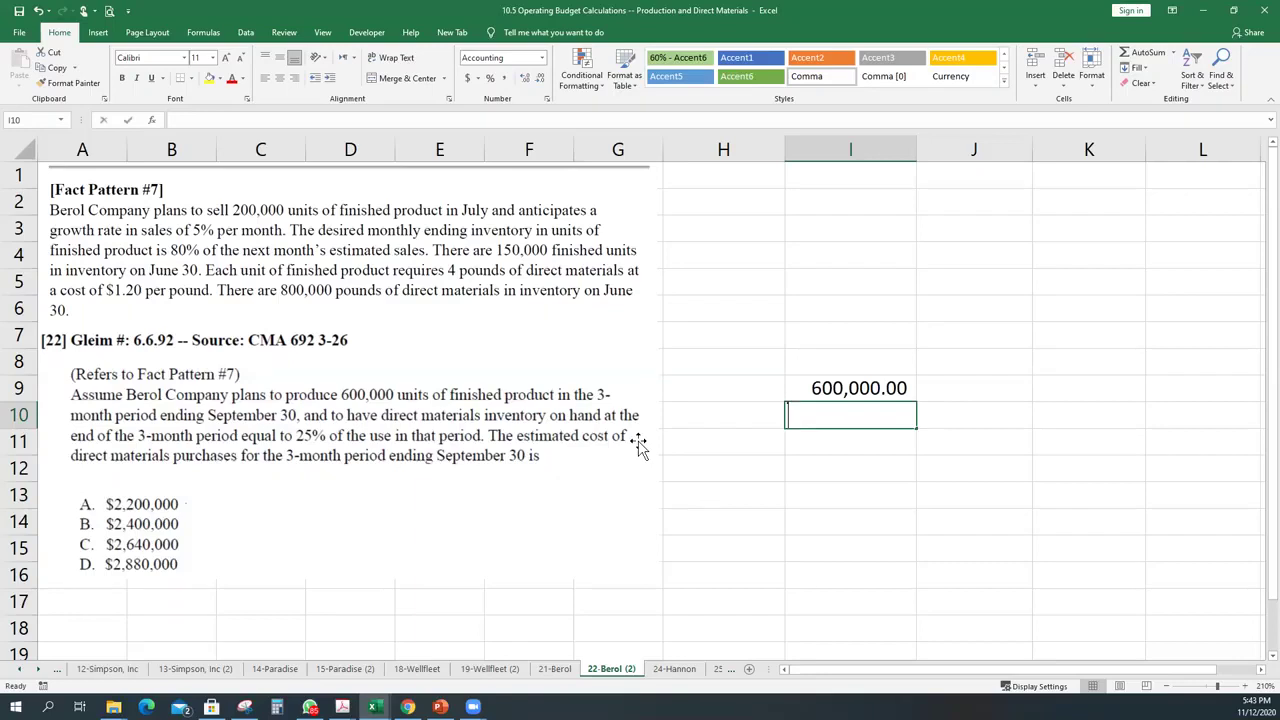
text(+)
key(Up)
text(*4)
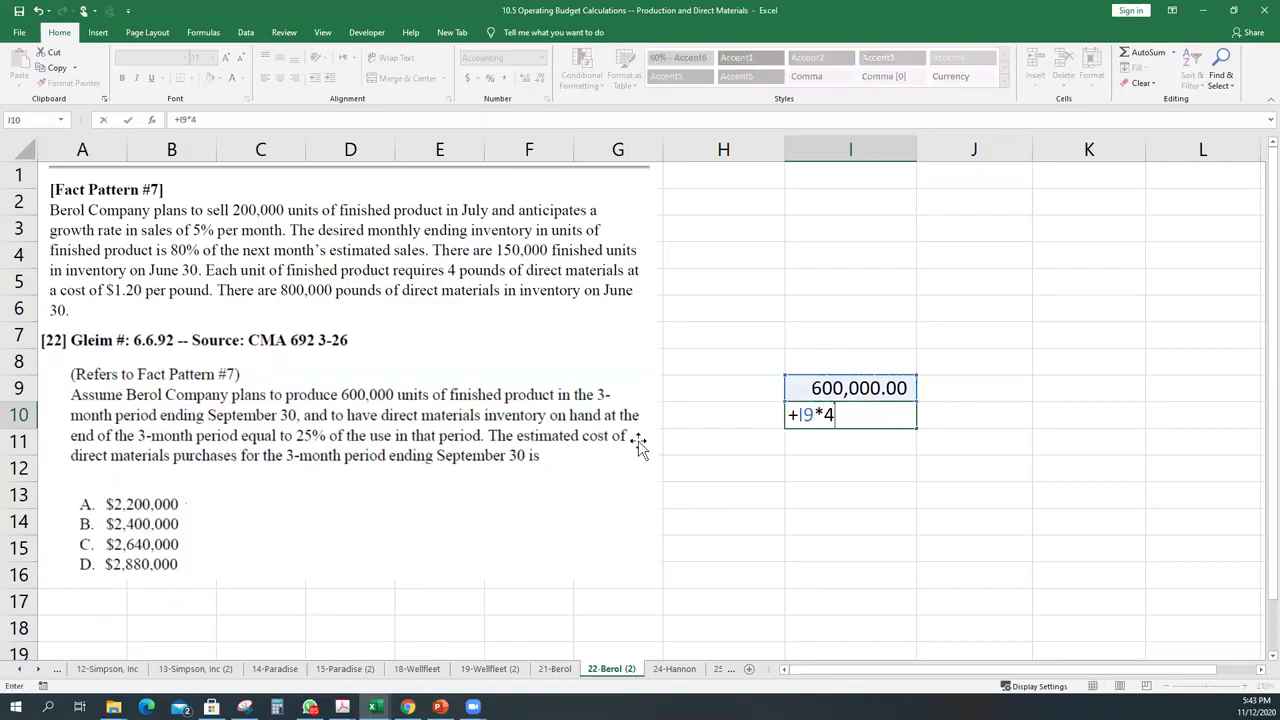
key(ctrl+Return)
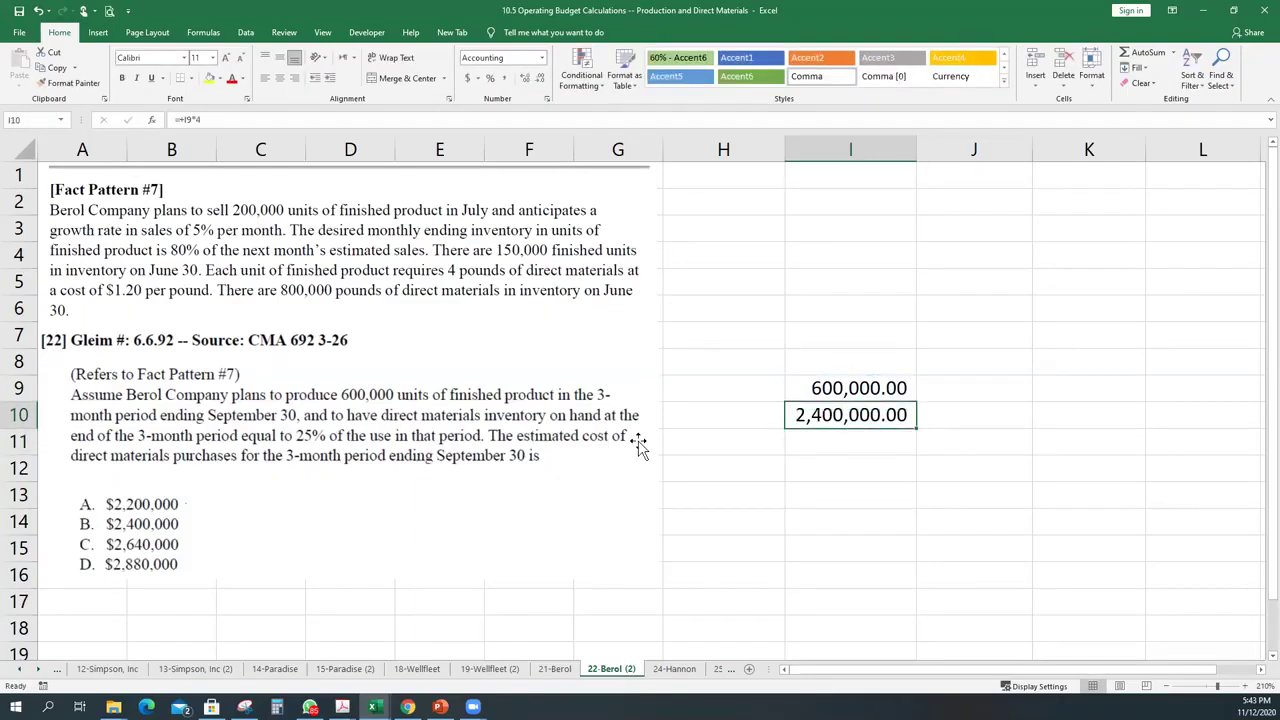
Enter the beginning direct materials inventory of 800,000 pounds in H11
key(Left)
key(Right)
key(Left)
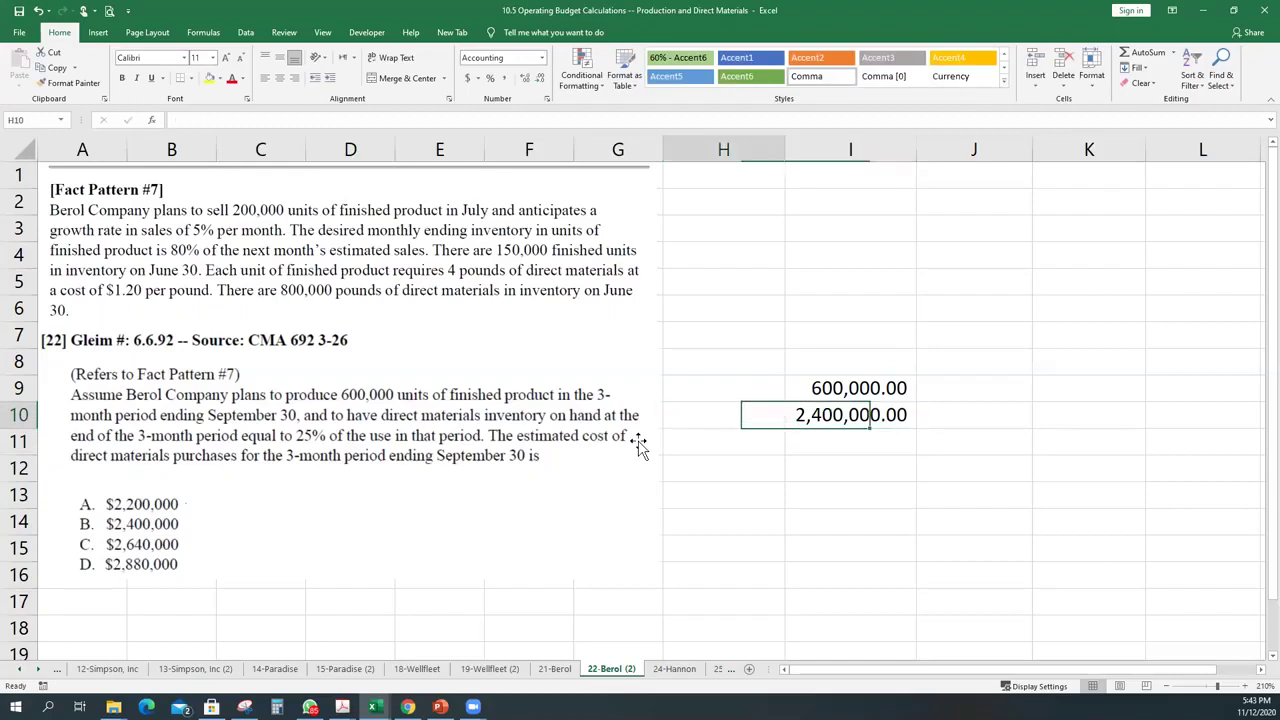
key(Down)
text(800,000)
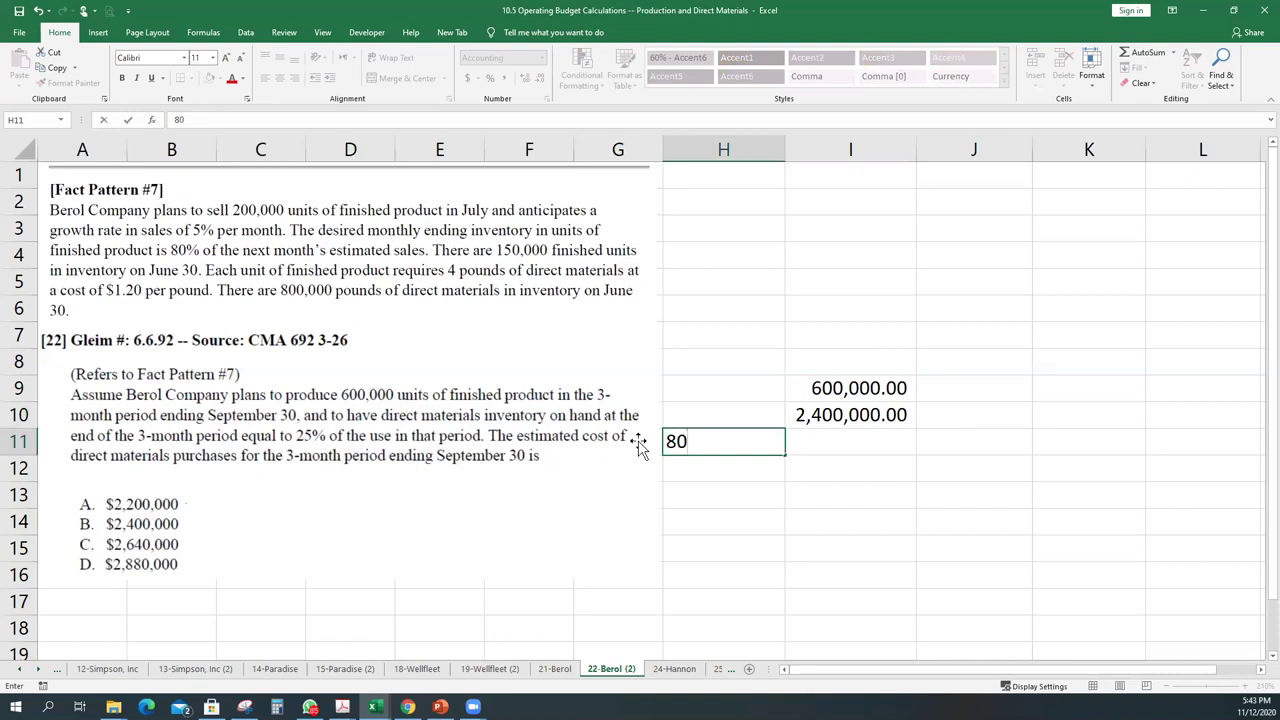
key(Return)
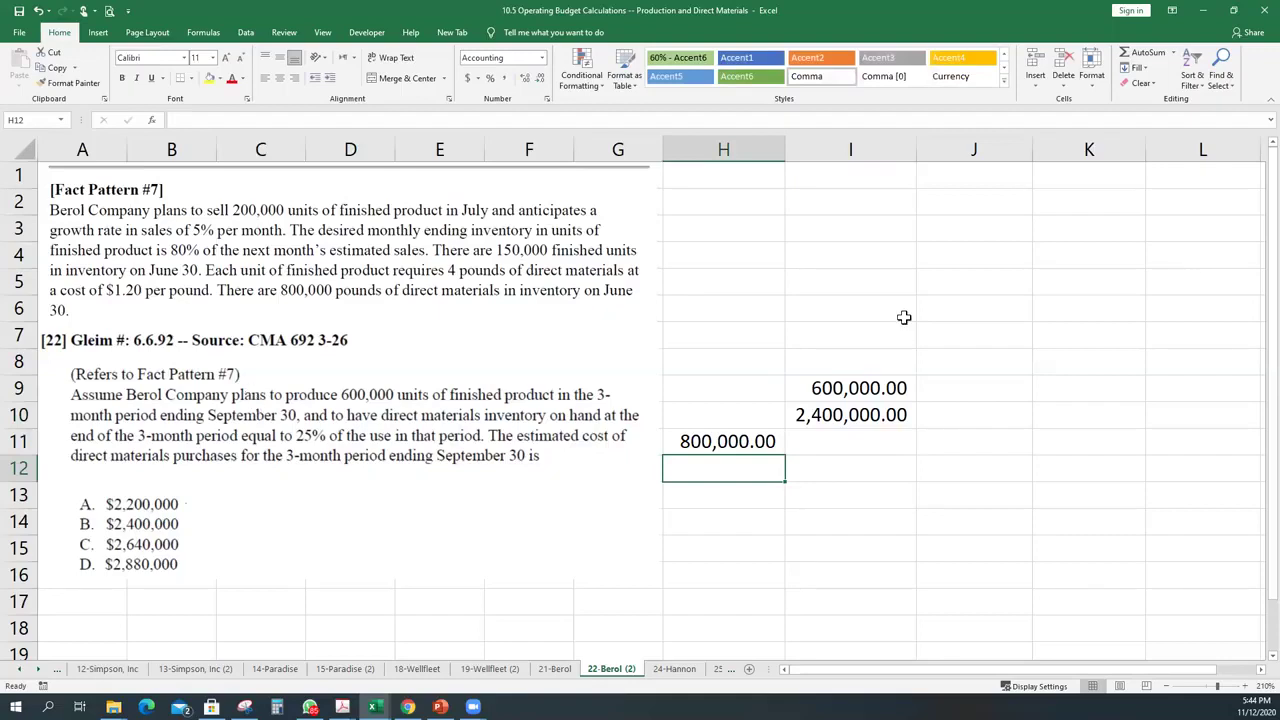
Calculate the desired ending direct materials inventory in J11 as 25% of the usage in I10
click(960, 448)
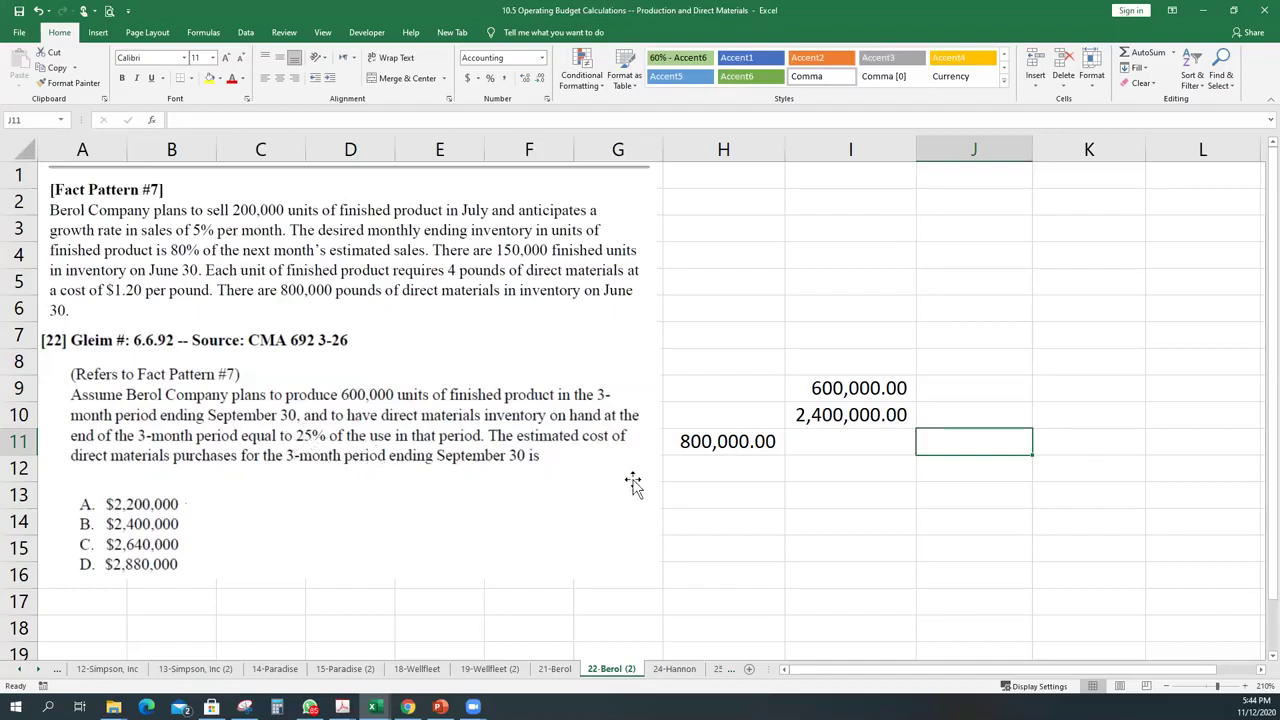
text(+)
key(Up)
key(Left)
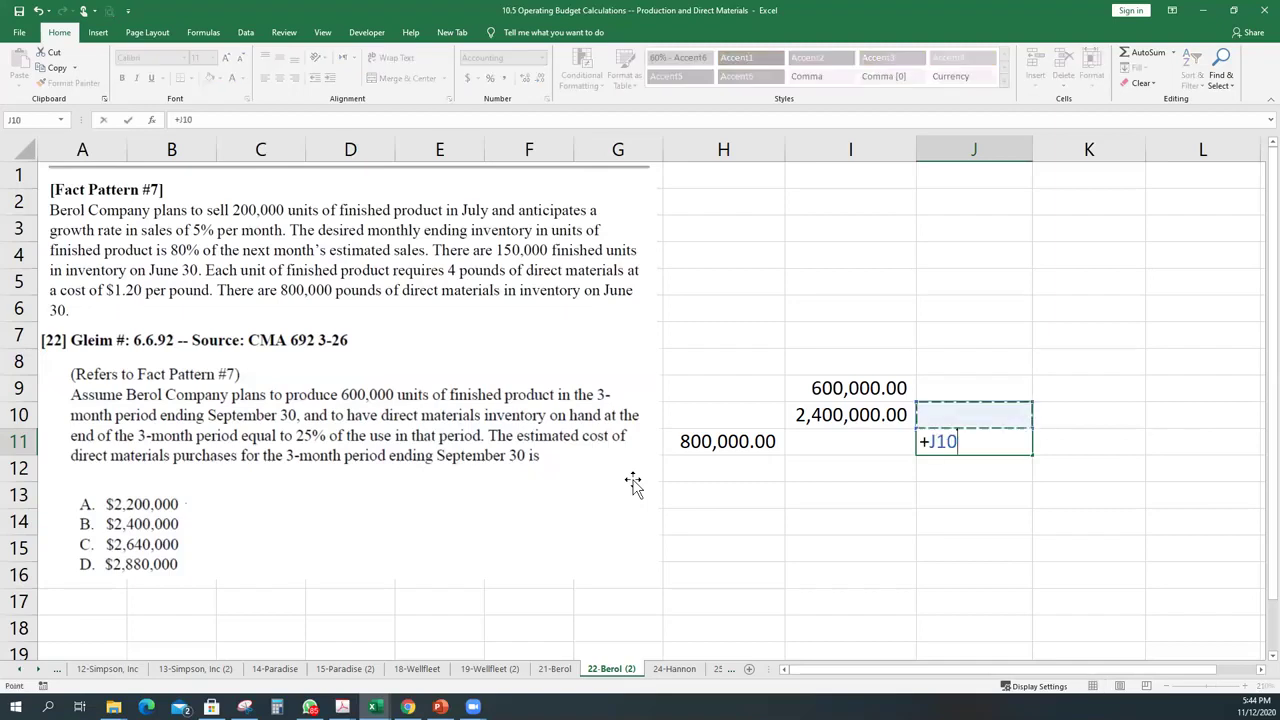
text(*.25)
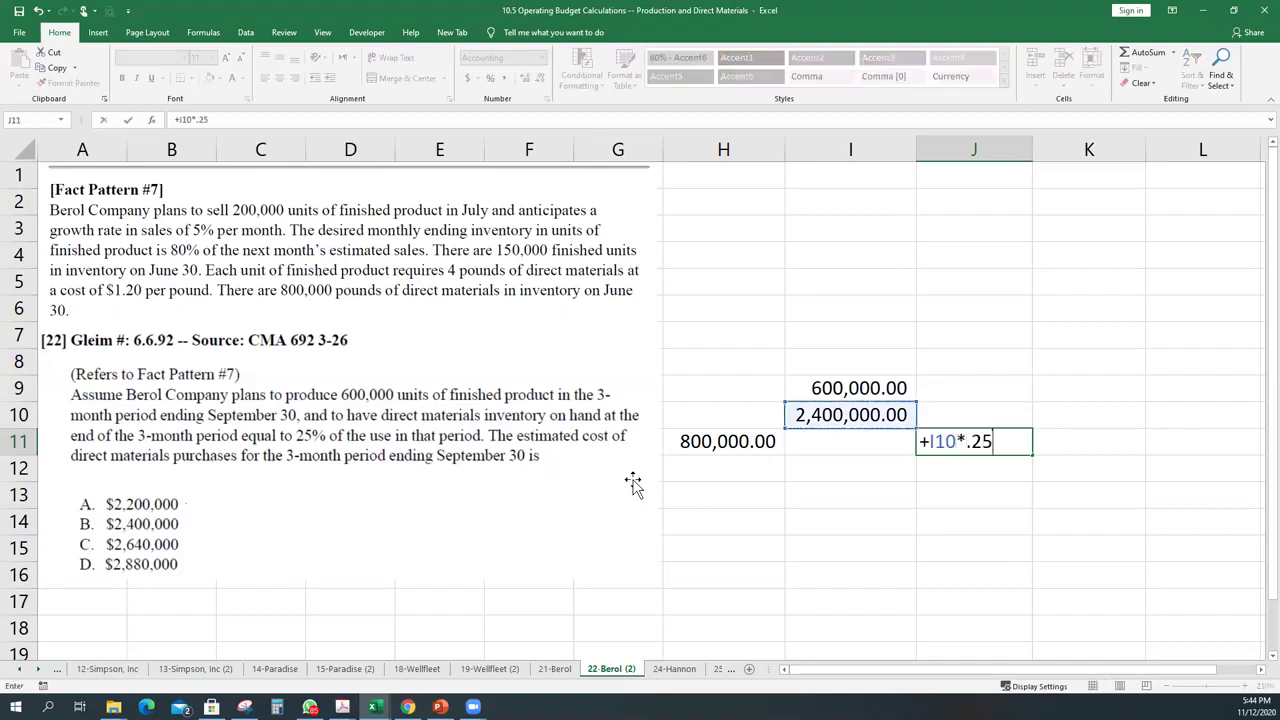
key(Return)
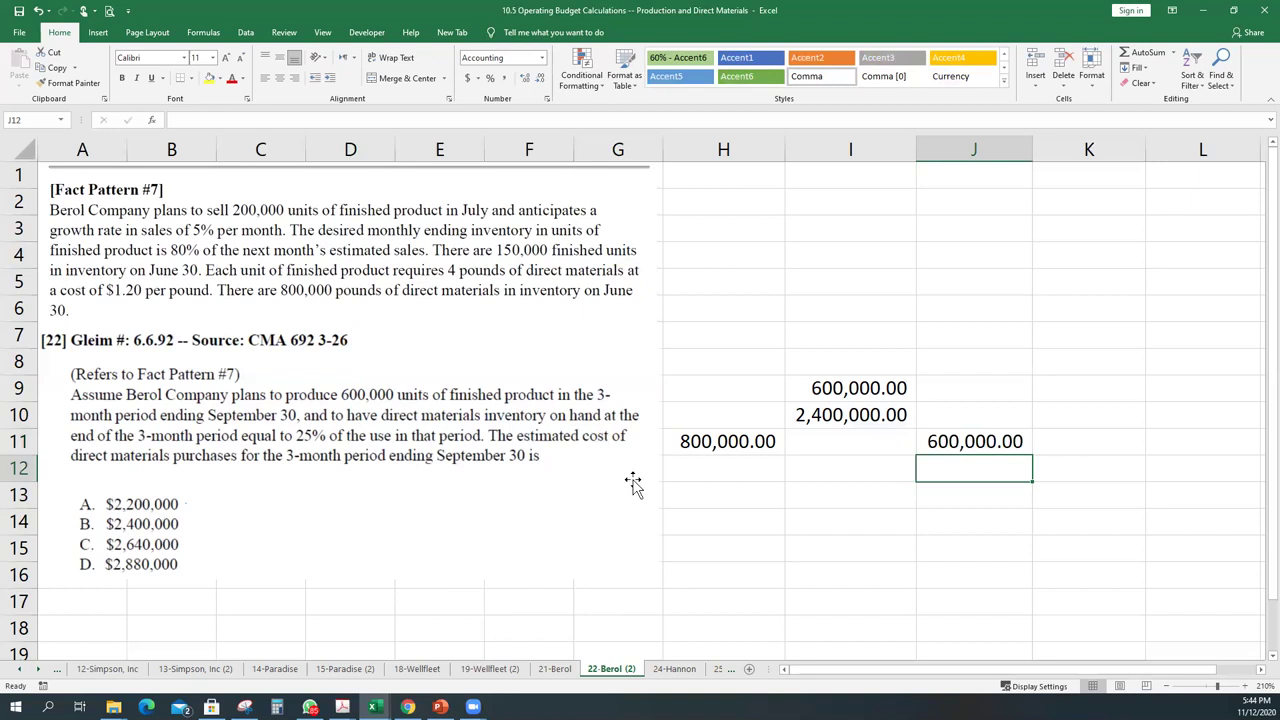
Calculate the pounds to purchase in J12 as usage I10 plus ending inventory J11 minus beginning inventory H11
text(+)
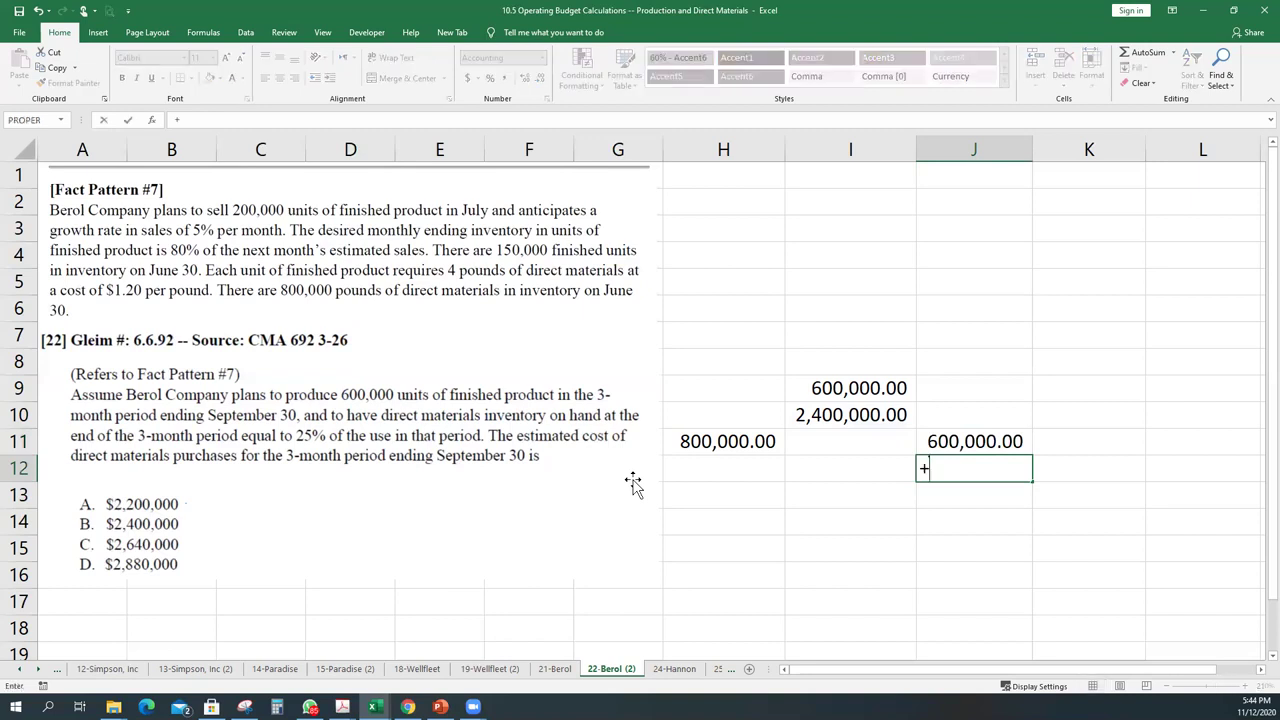
text(I10+J11-)
key(Left)
key(Left)
key(Up)
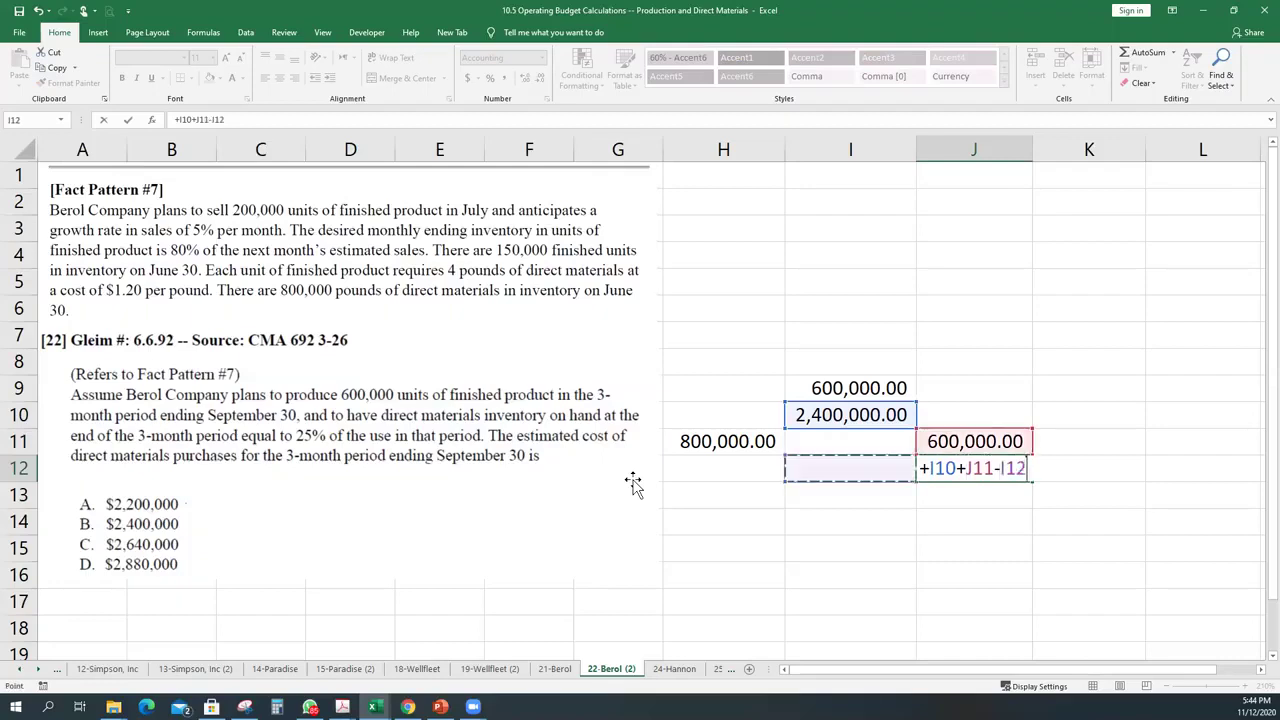
key(Return)
key(Up)
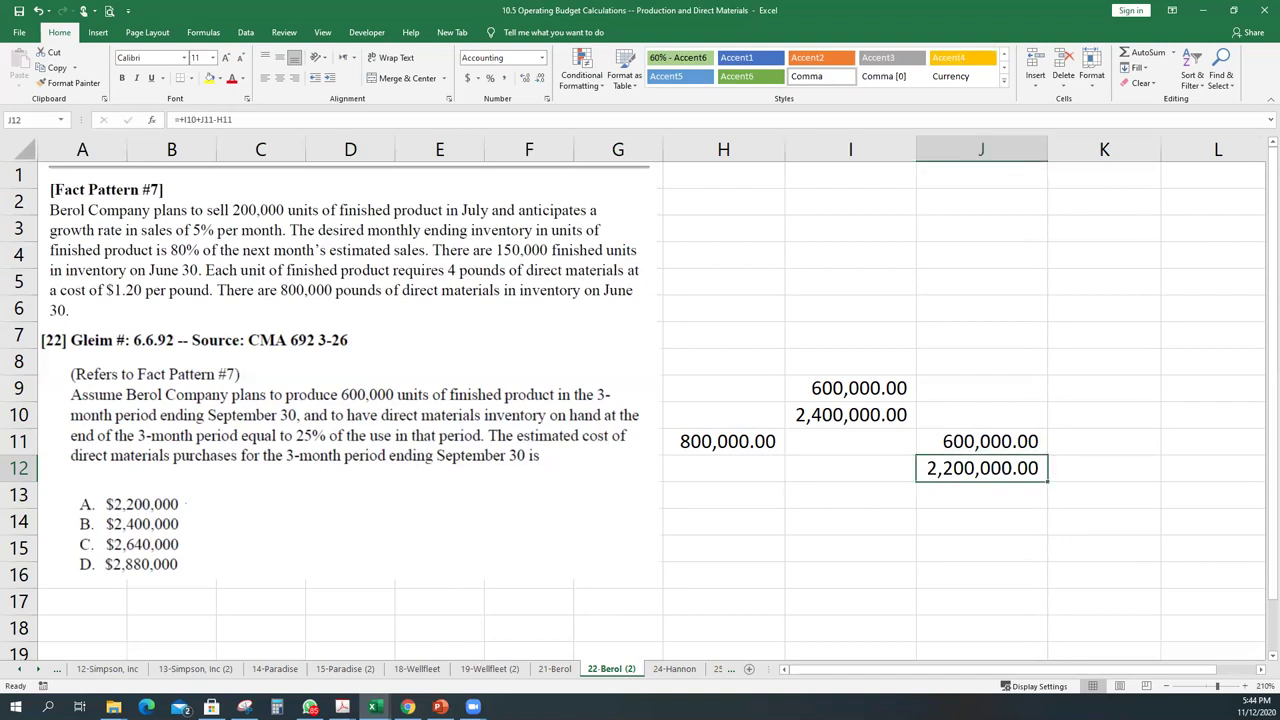
Enter the cost per pound of 1.2 in J13 and calculate the purchase cost in J14 as J12*J13
key(Down)
text(1.2)
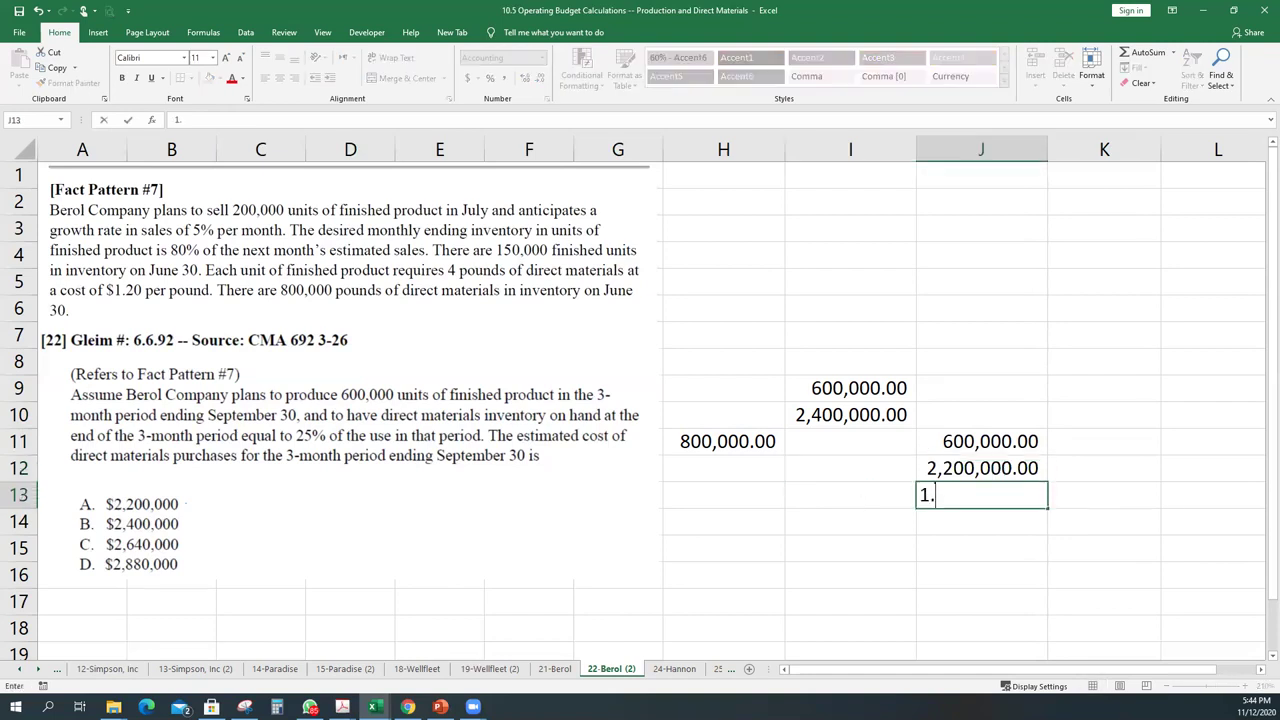
key(Return)
text(+J13)
key(Up)
key(Up)
text(*)
key(Up)
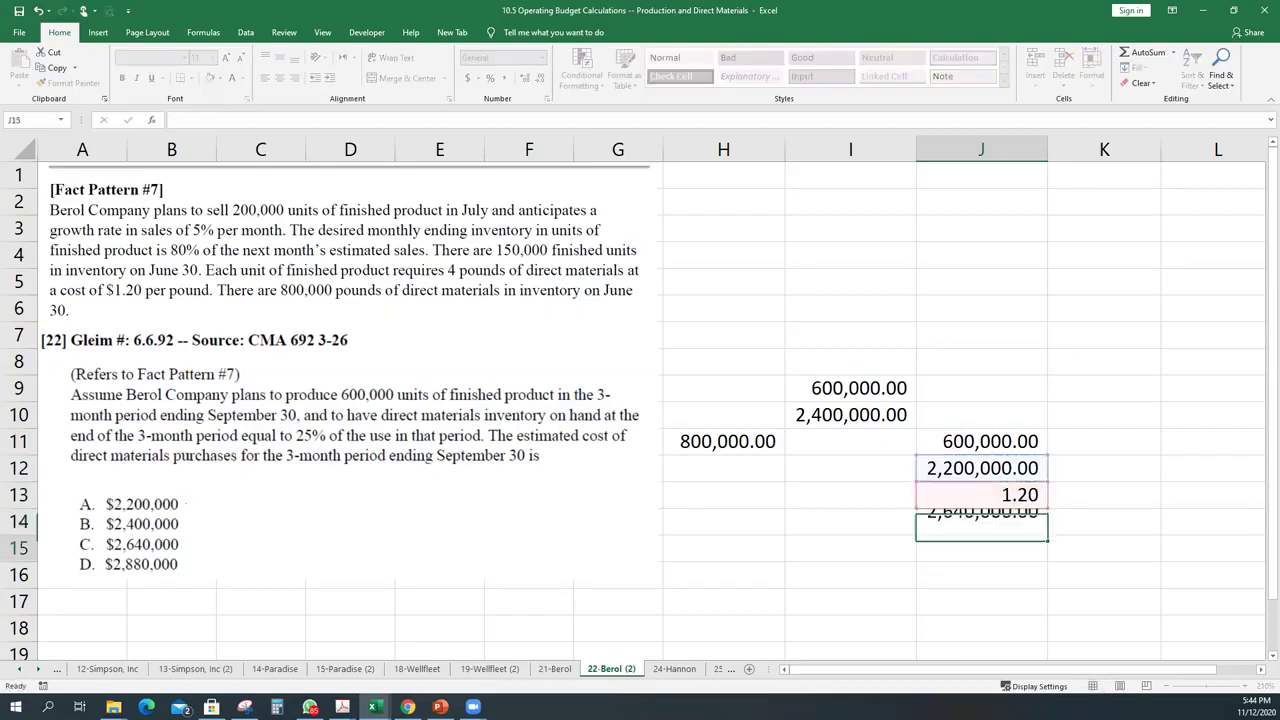
key(ctrl+Return)
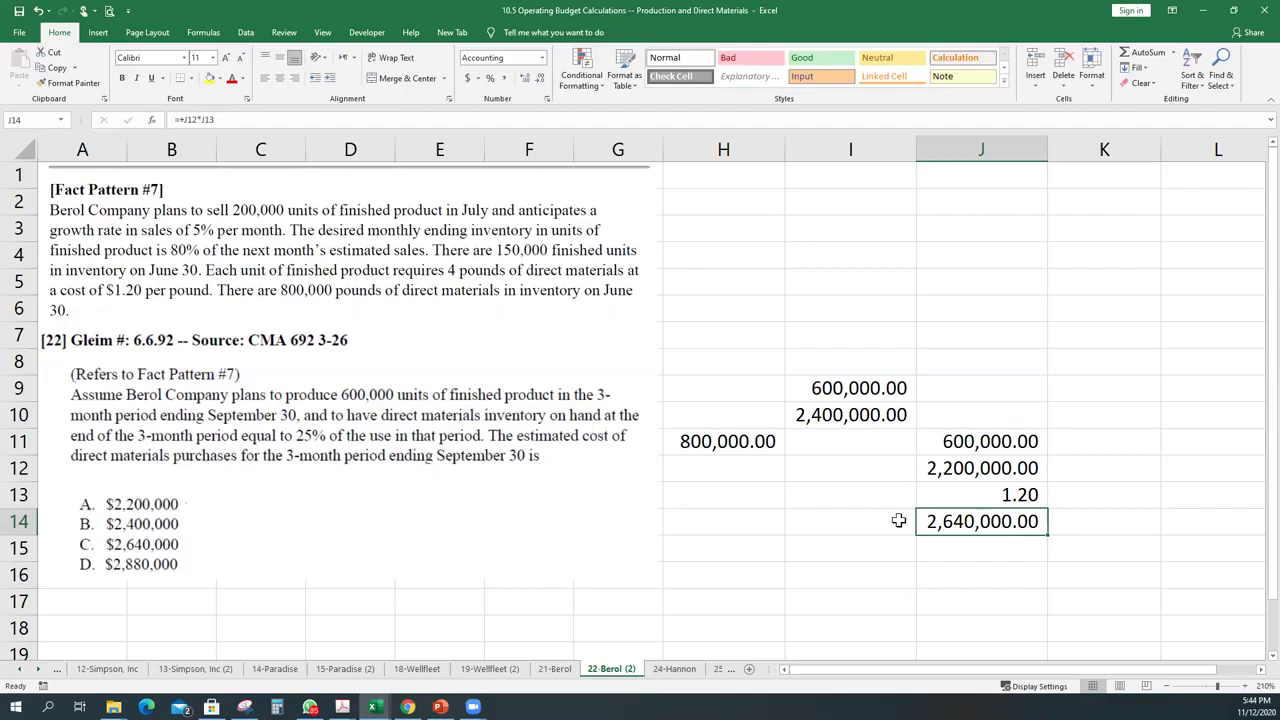
Compare the purchase quantity in J12 and the purchase cost in J14 with question 22's answer choices
click(1005, 470)
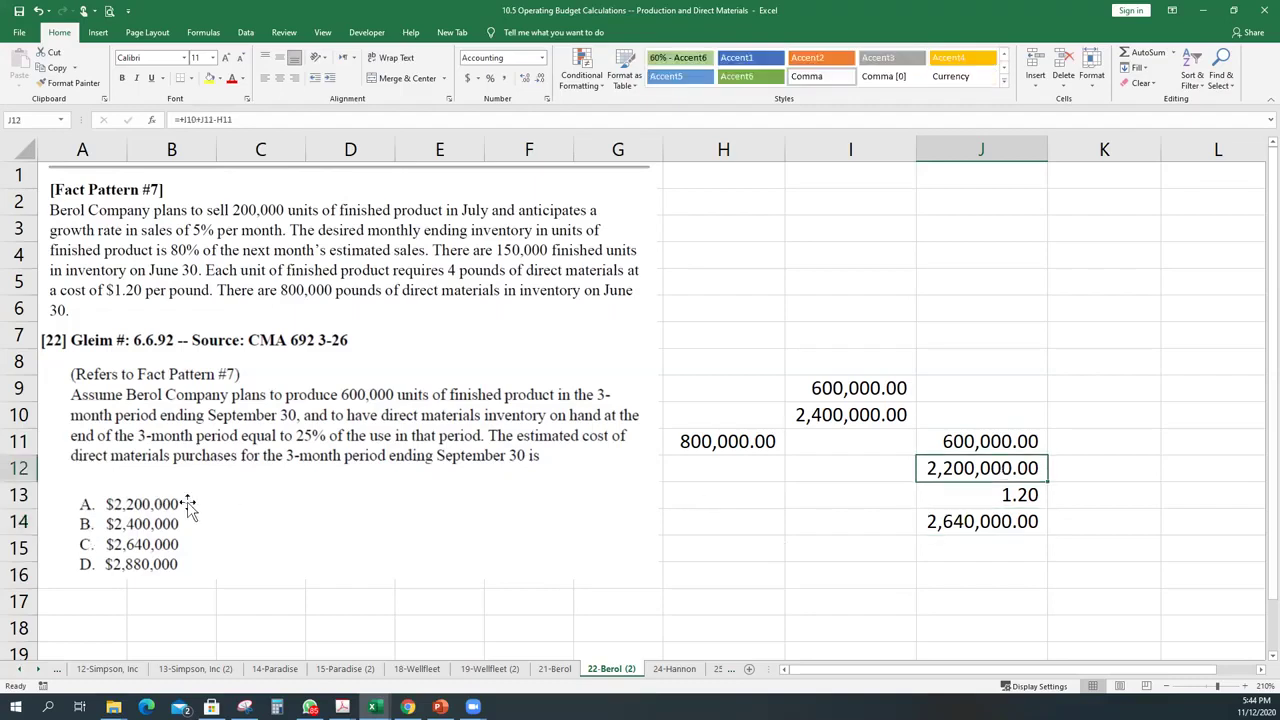
click(143, 508)
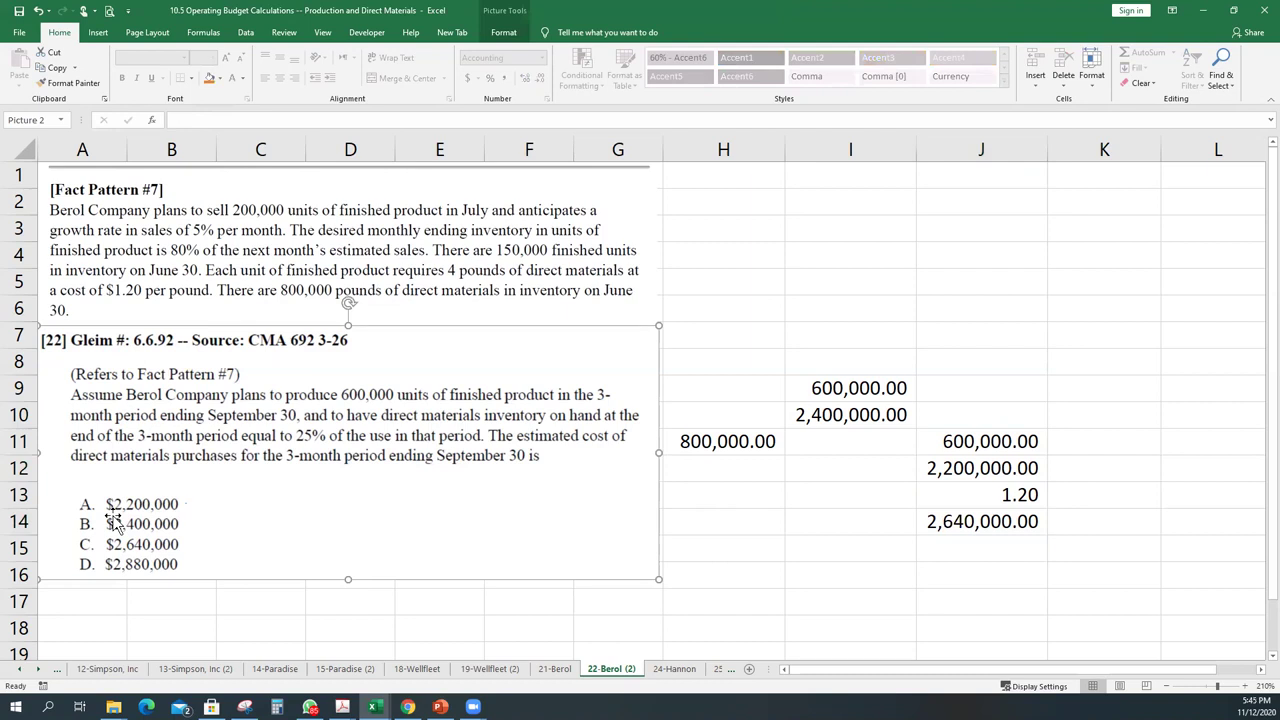
click(982, 474)
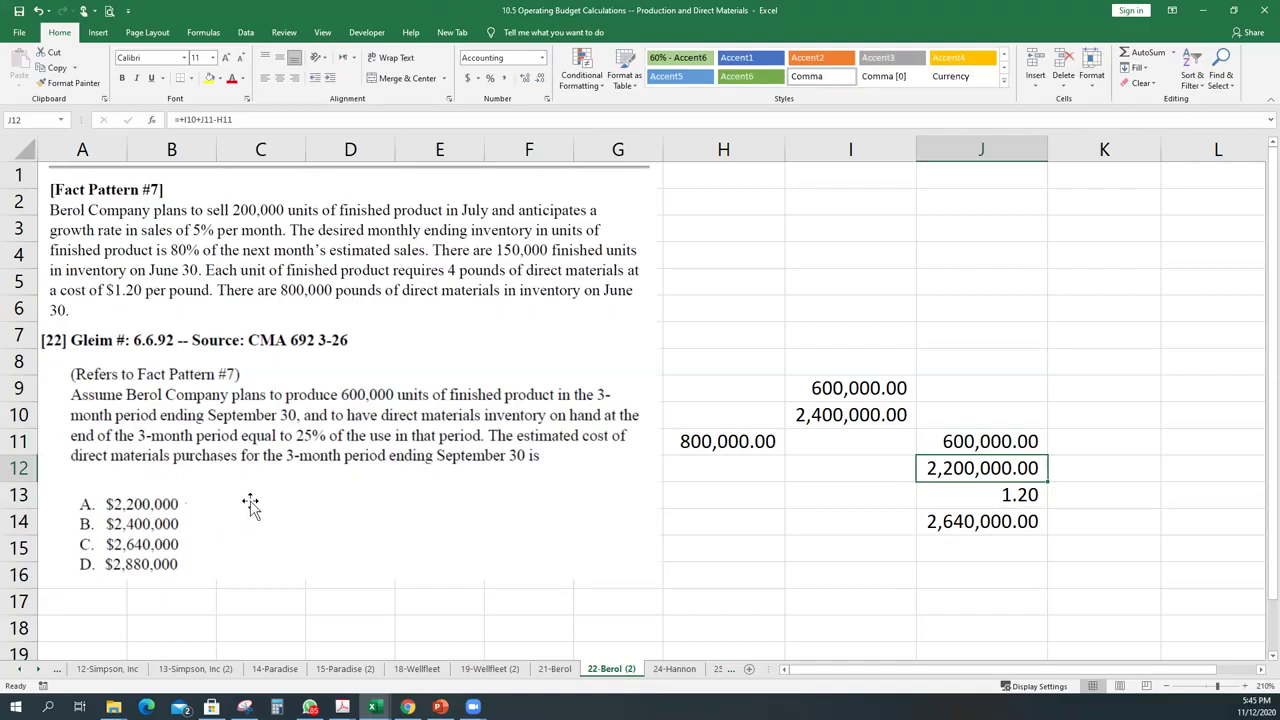
click(150, 524)
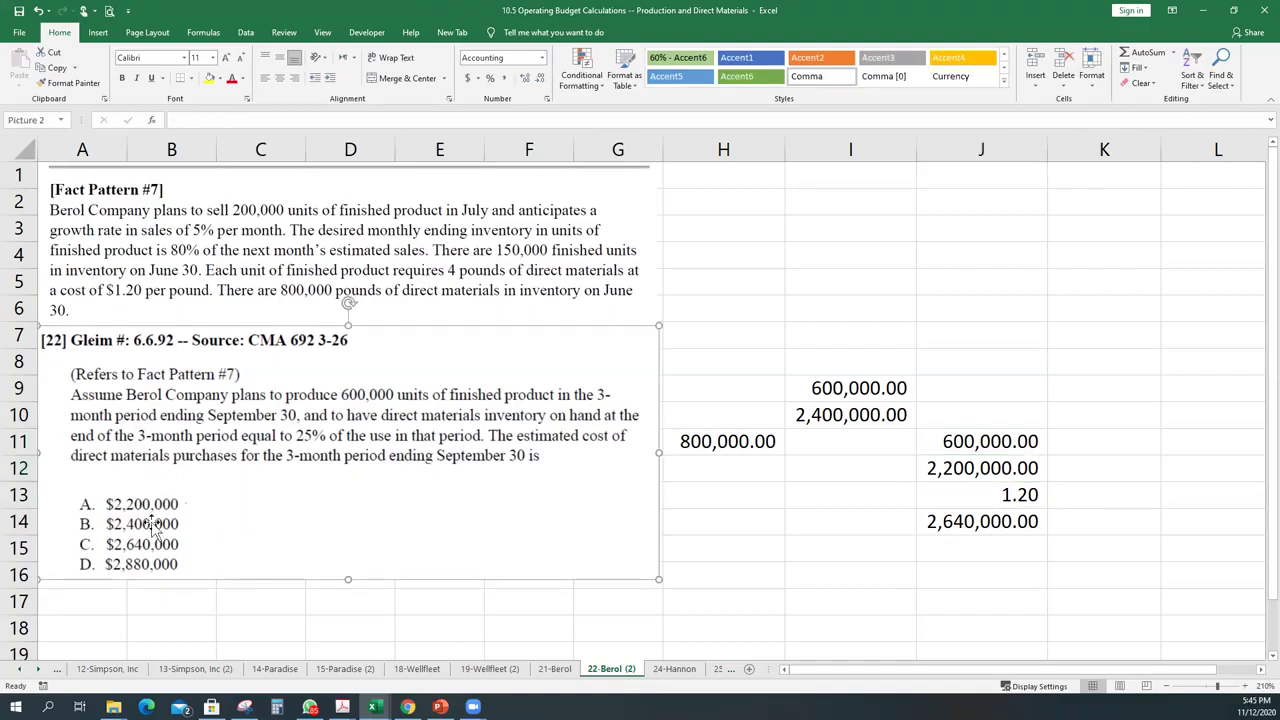
click(998, 497)
click(1000, 470)
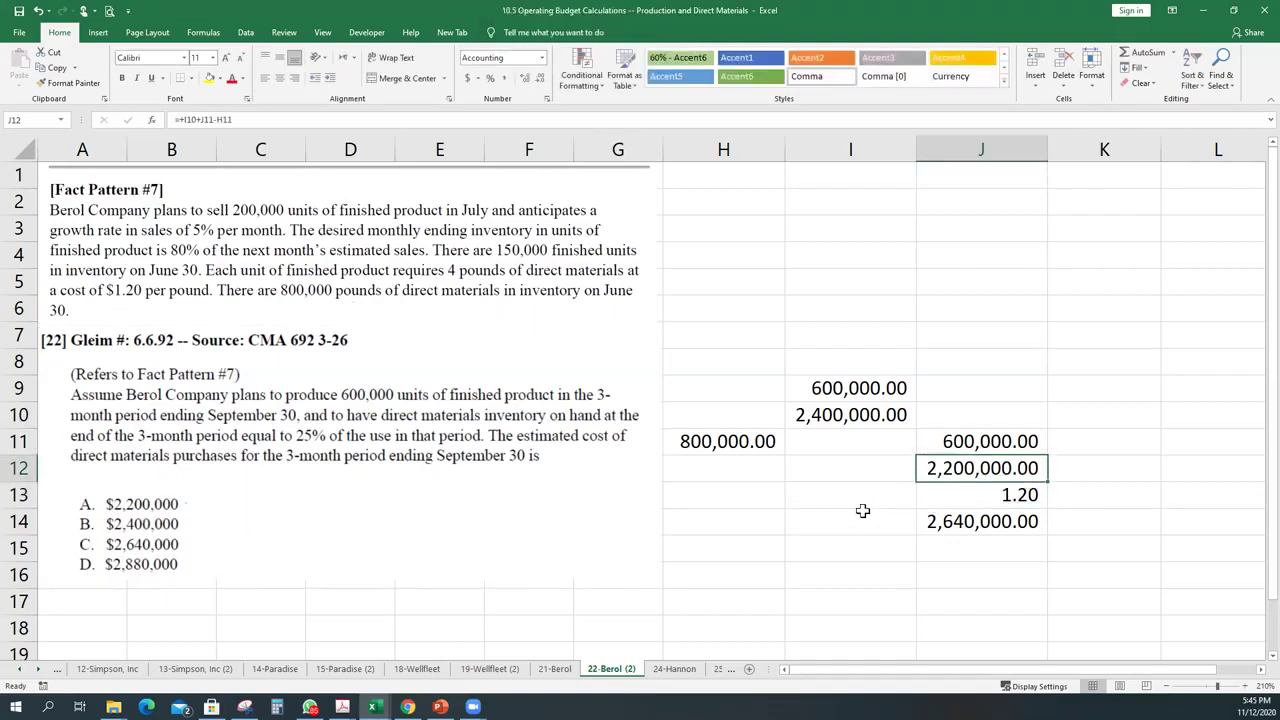
click(938, 526)
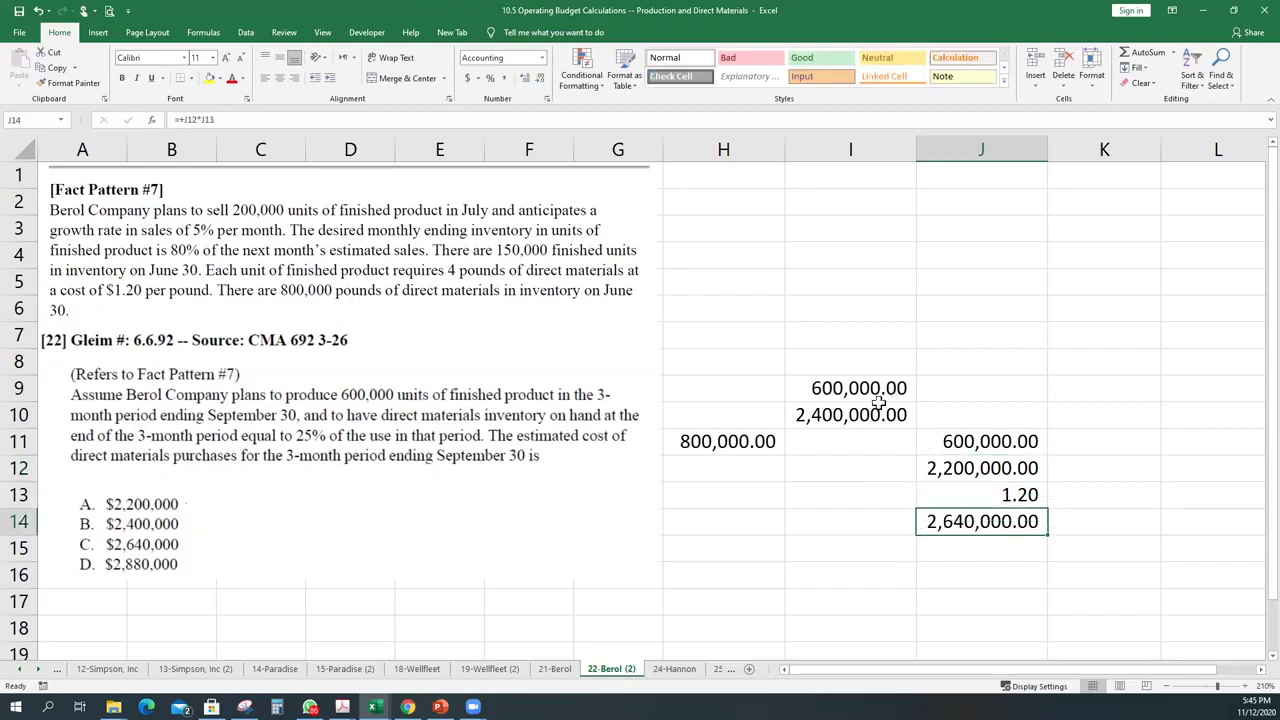
Switch to the Production and Direct Materials PDF in Adobe Acrobat and look through the questions after 22 up to question 27
click(342, 707)
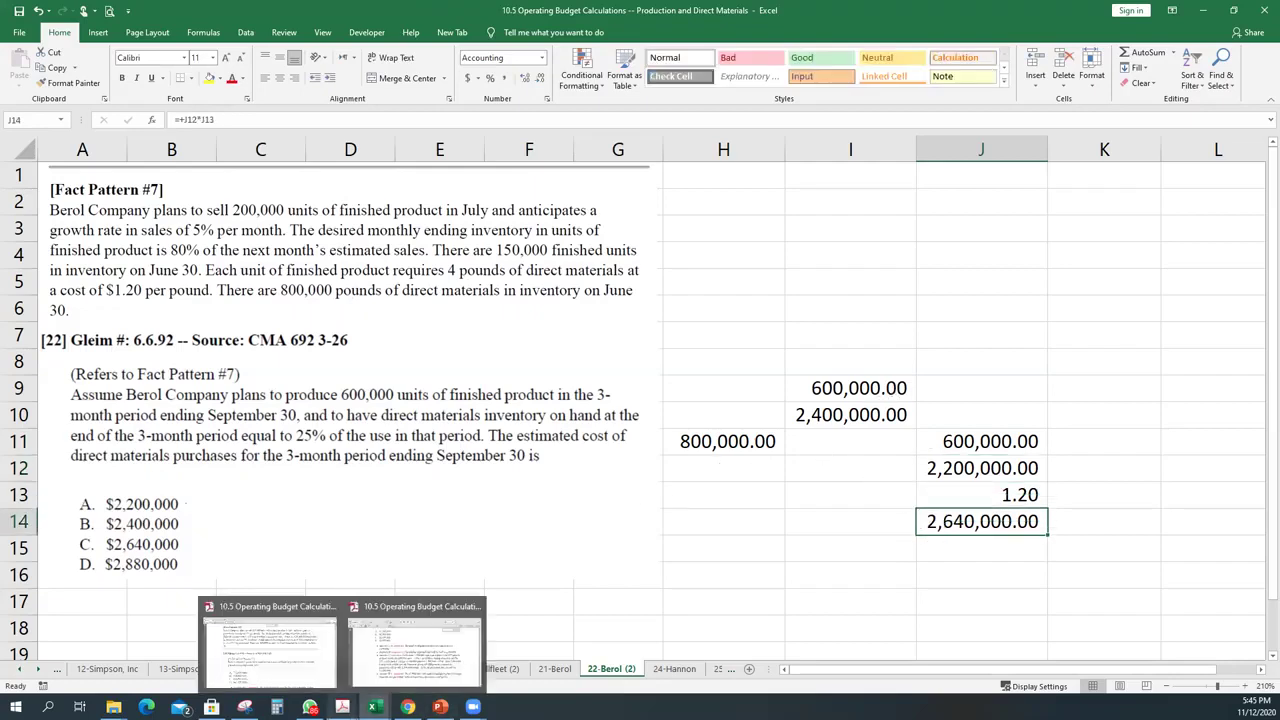
click(405, 666)
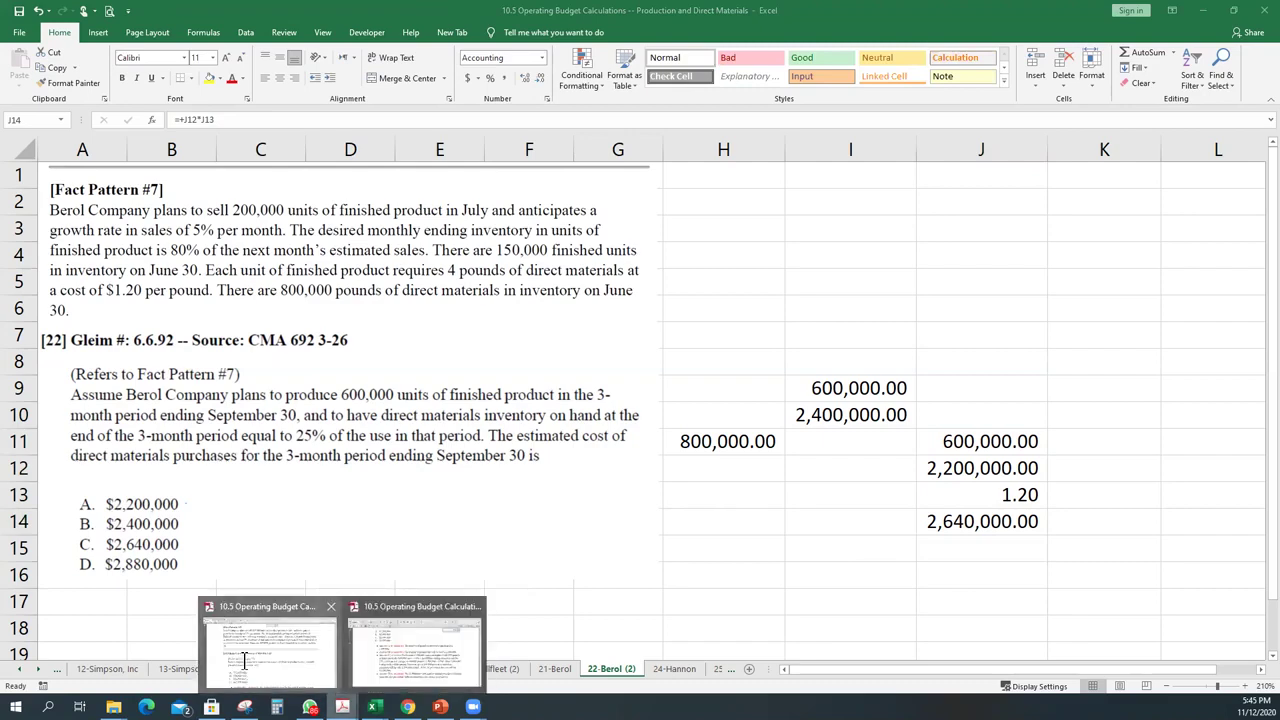
click(405, 655)
scroll(420, 531, down, 5)
scroll(420, 531, down, 8)
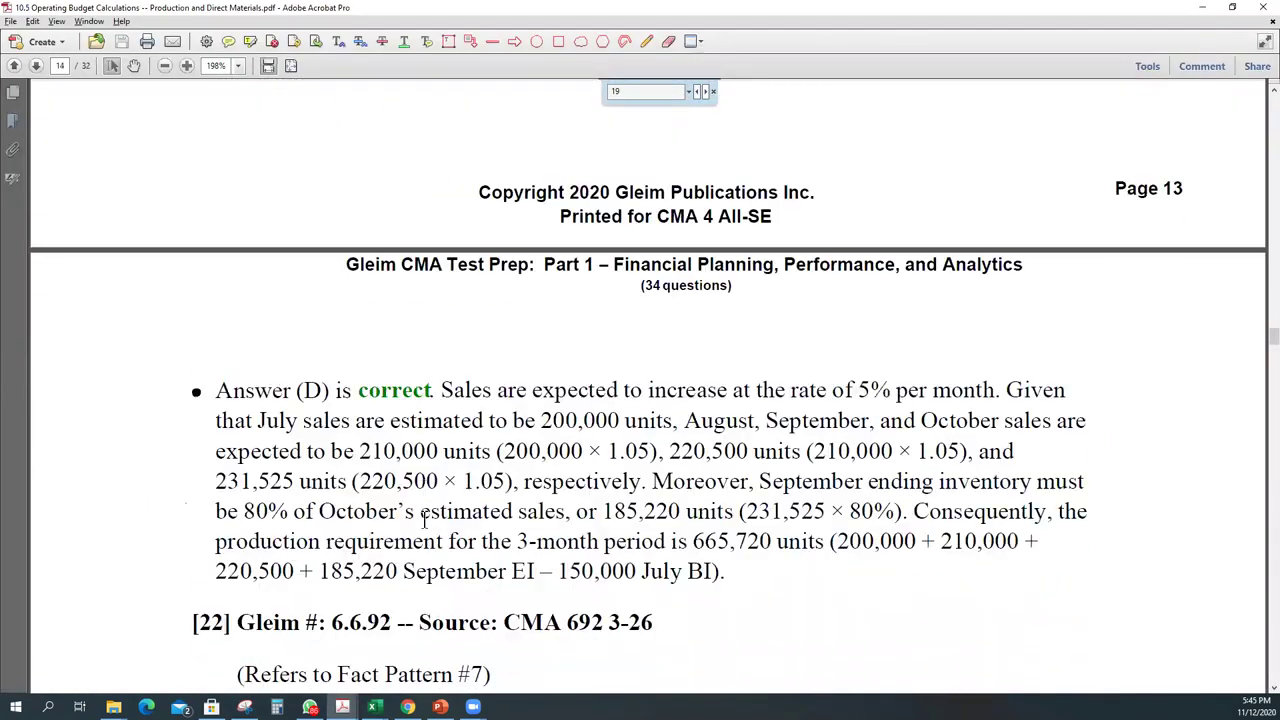
scroll(424, 519, down, 15)
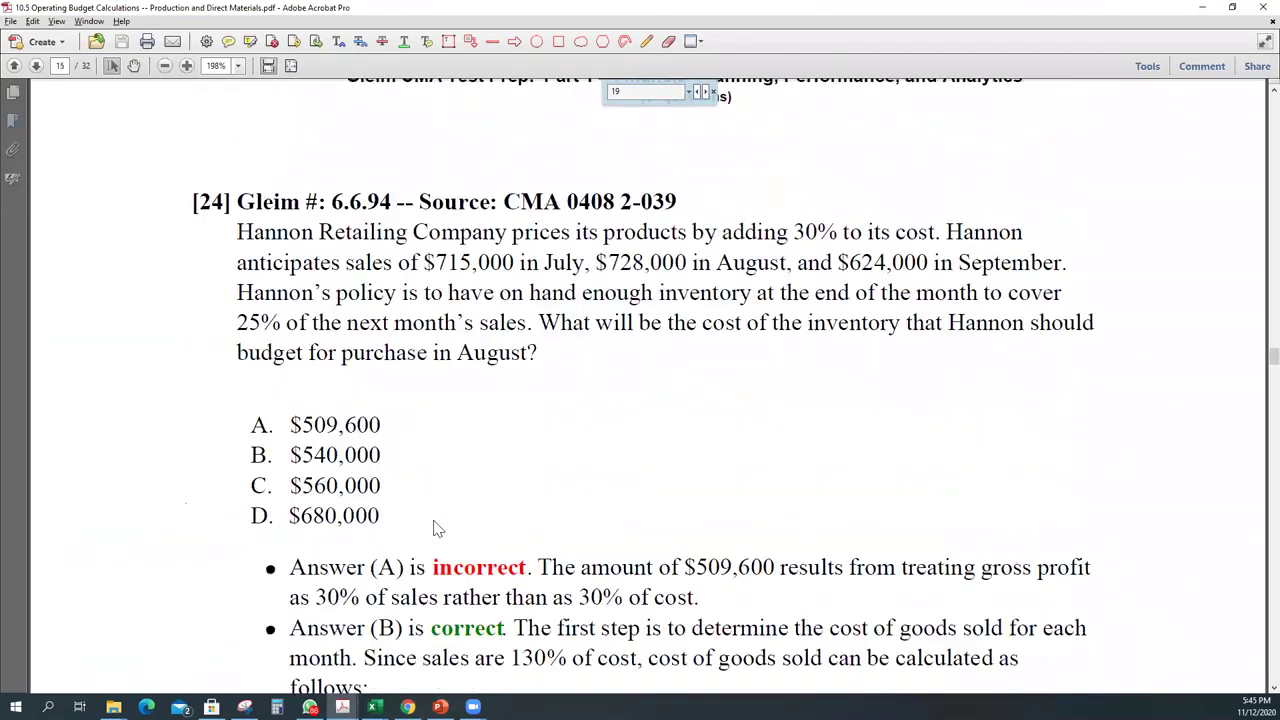
scroll(437, 529, down, 1)
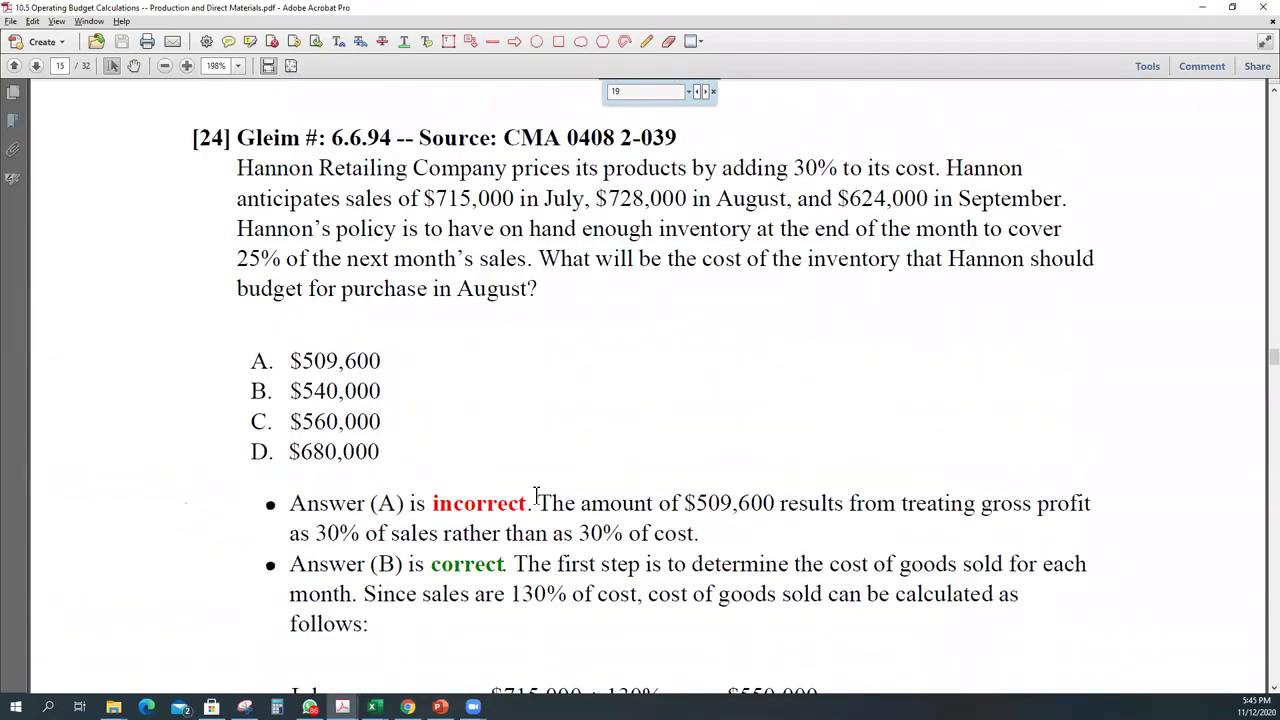
scroll(540, 505, down, 16)
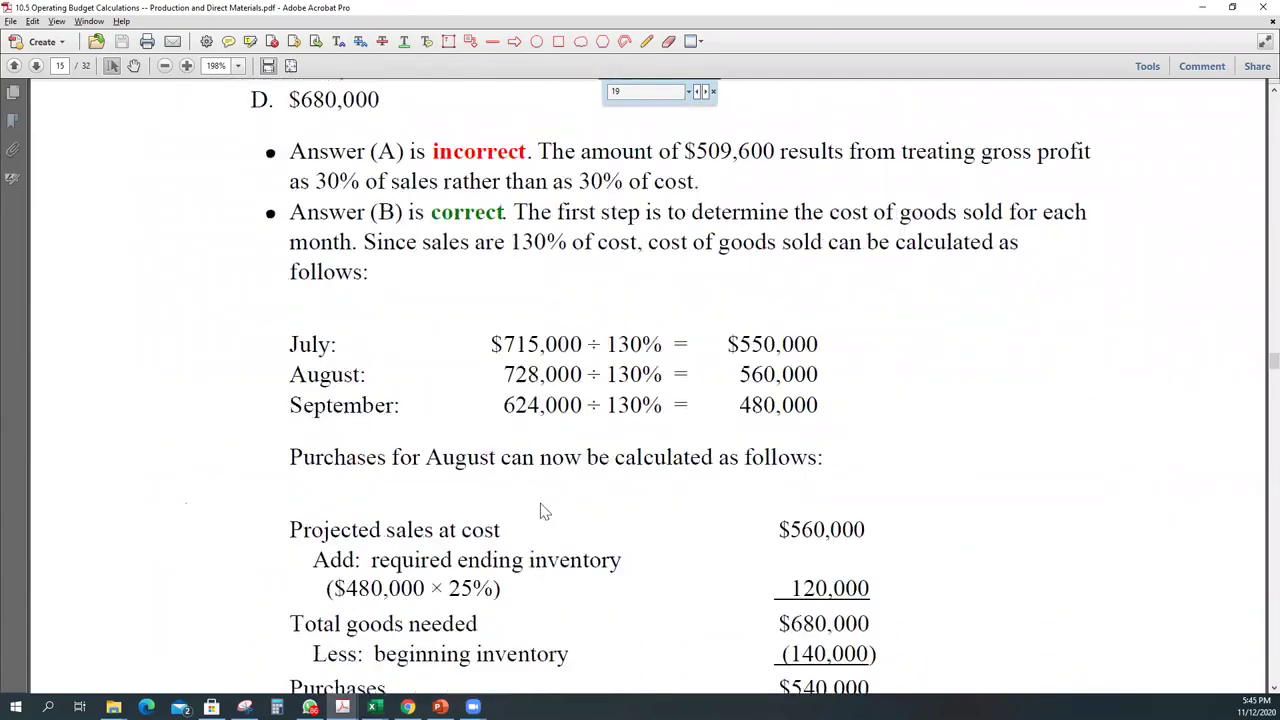
scroll(548, 514, down, 9)
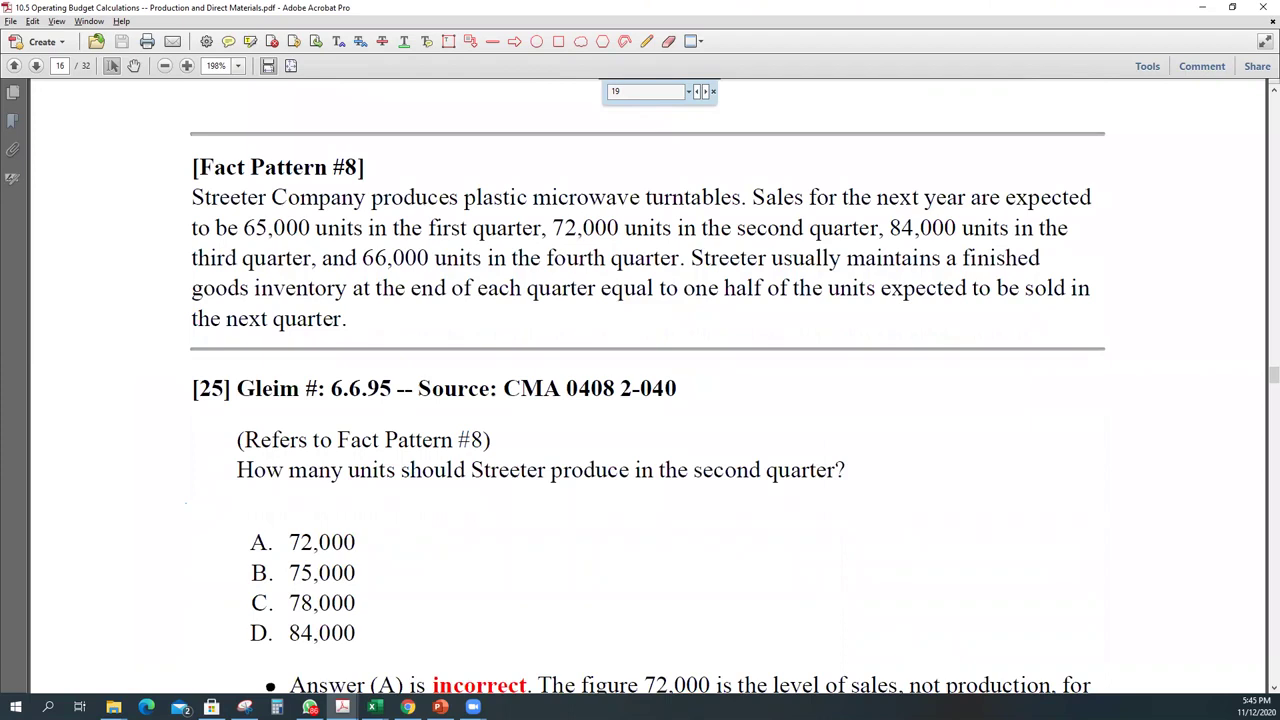
scroll(676, 405, down, 4)
scroll(677, 412, down, 20)
scroll(677, 405, down, 20)
scroll(680, 410, down, 8)
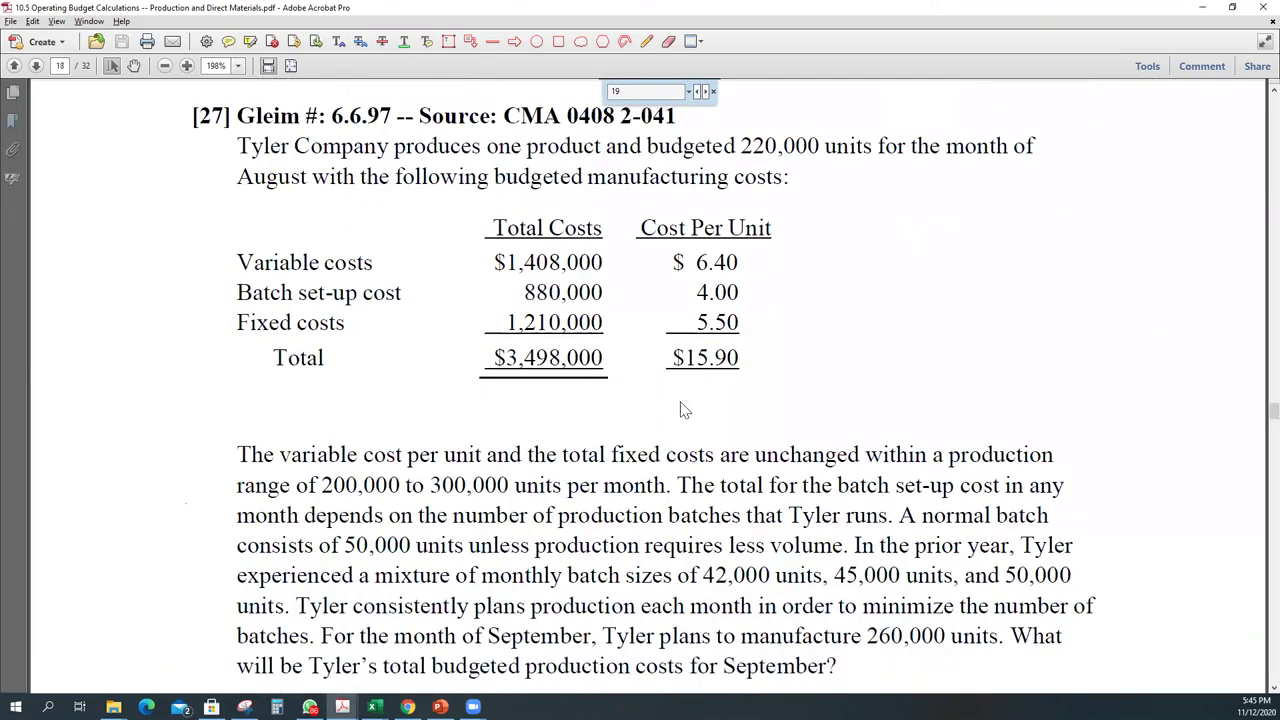
scroll(680, 410, down, 1)
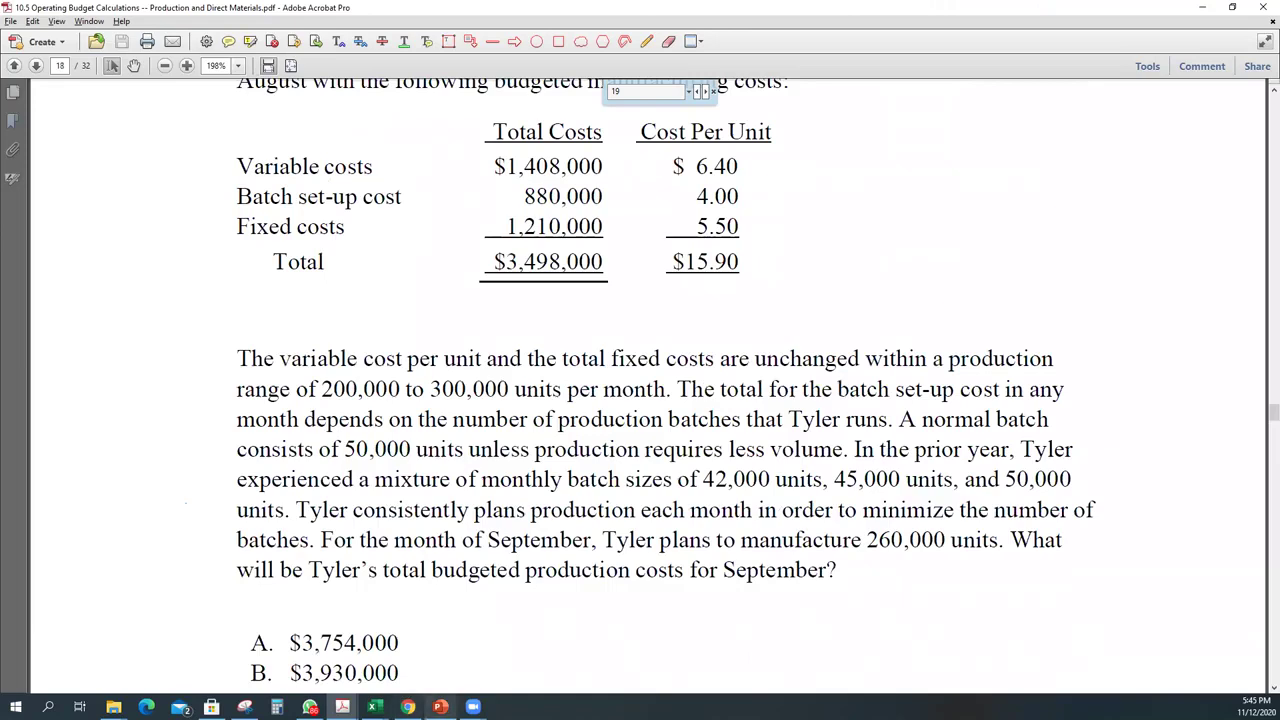